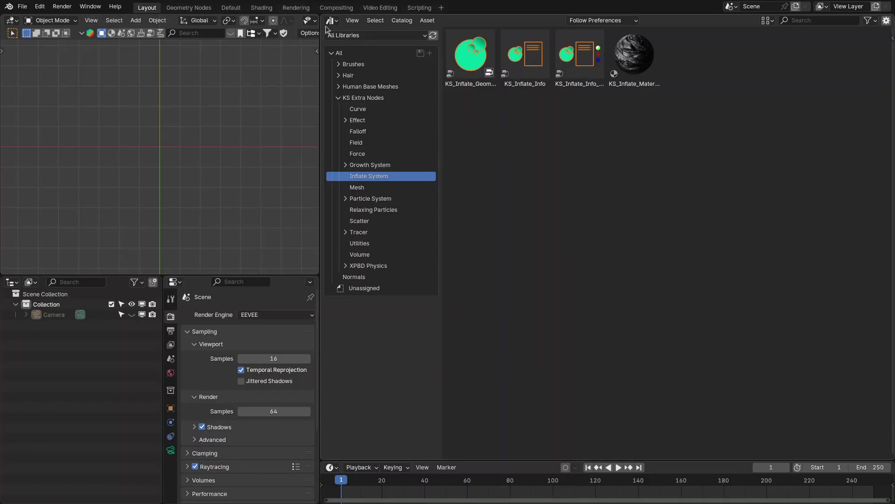
Split the asset browser to make a Geometry Node Editor above it, and add a plane
{"action": "left_click_drag", "start_coordinate": [322, 17], "coordinate": [329, 343]}
{"action": "key", "text": "shift+F3"}
{"action": "key", "text": "shift+a"}
{"action": "mouse_move", "coordinate": [119, 144]}
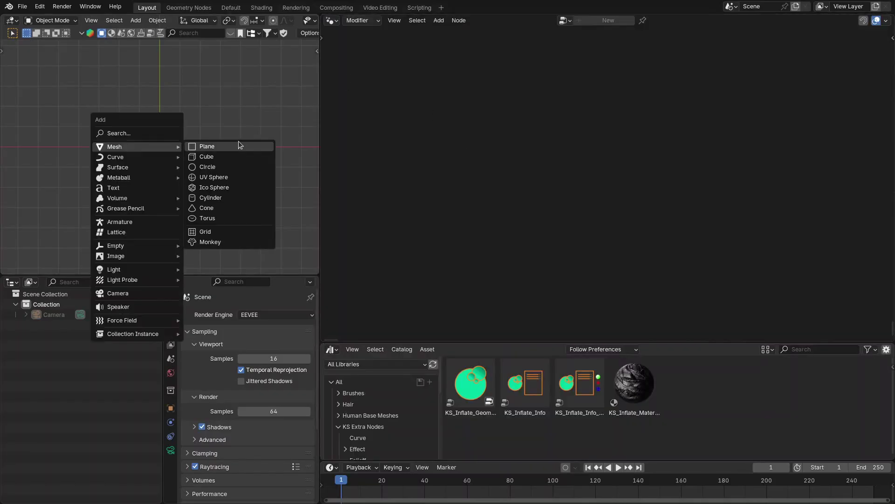
{"action": "left_click", "coordinate": [237, 141]}
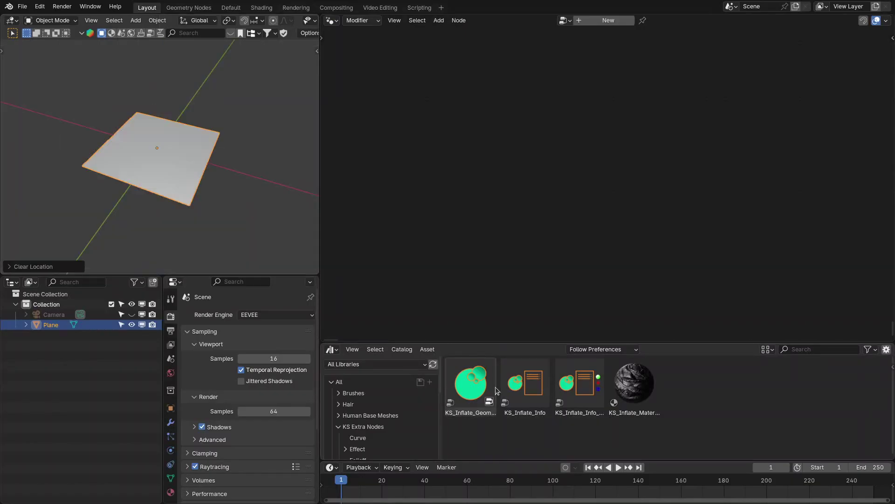
Orbit around the plane, then switch to a top-down orthographic view
{"action": "middle_click_drag", "start_coordinate": [164, 151], "coordinate": [220, 149]}
{"action": "key", "text": "shift+a"}
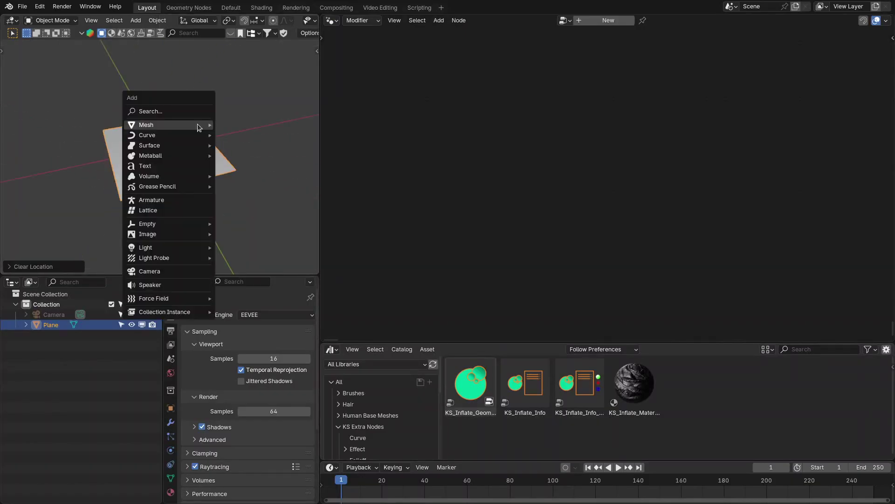
{"action": "mouse_move", "coordinate": [197, 124]}
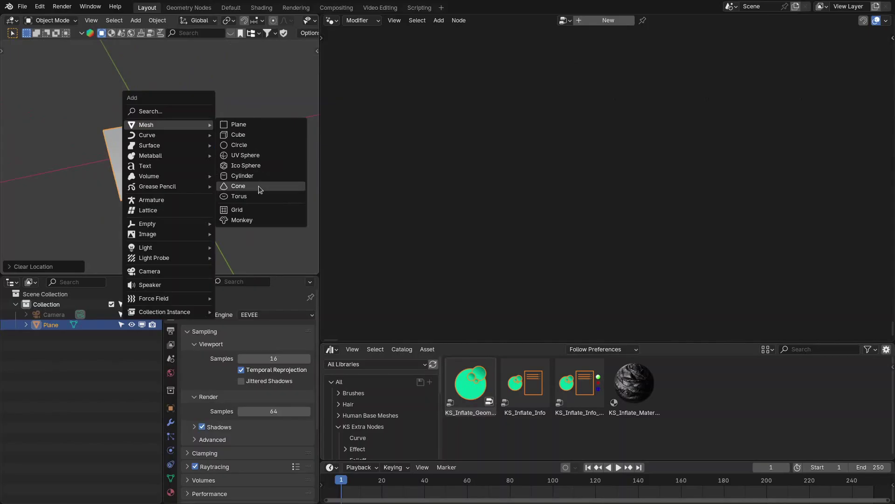
{"action": "mouse_move", "coordinate": [218, 112]}
{"action": "middle_mouse_down"}
{"action": "mouse_move", "coordinate": [229, 133]}
{"action": "mouse_move", "coordinate": [218, 138]}
{"action": "mouse_move", "coordinate": [213, 127]}
{"action": "middle_mouse_up"}
{"action": "scroll", "coordinate": [224, 125], "scroll_direction": "up", "scroll_amount": 1}
{"action": "key", "text": "KP_7"}
In Edit Mode, subdivide the plane six times into a dense grid
{"action": "key", "text": "Tab"}
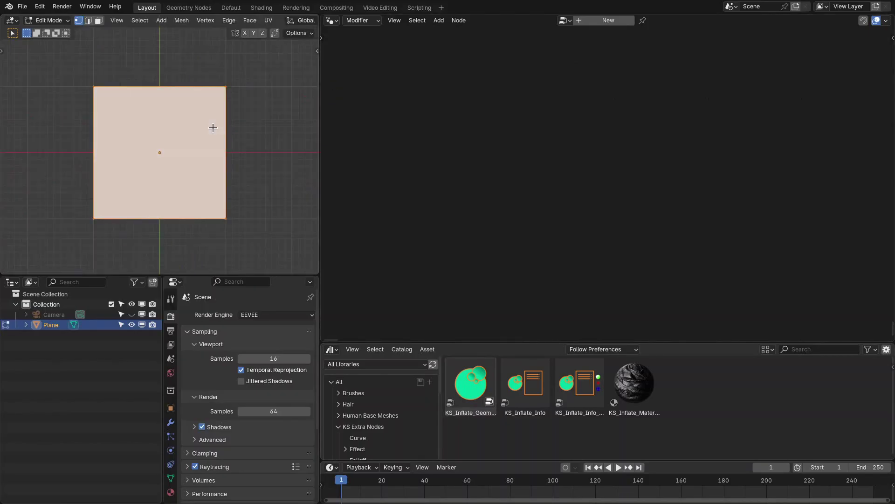
{"action": "right_click", "coordinate": [197, 113]}
{"action": "left_click", "coordinate": [196, 115]}
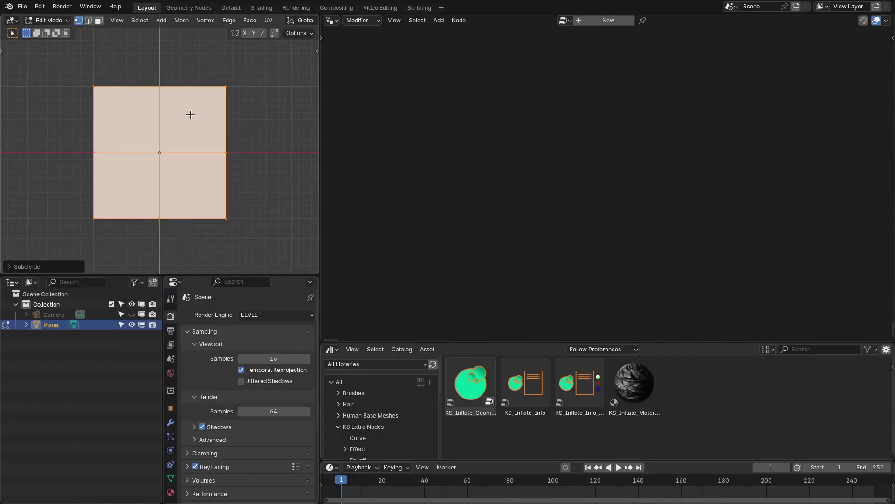
{"action": "right_click", "coordinate": [189, 114]}
{"action": "left_click", "coordinate": [190, 115]}
{"action": "right_click", "coordinate": [189, 114]}
{"action": "left_click", "coordinate": [189, 113]}
{"action": "right_click", "coordinate": [190, 114]}
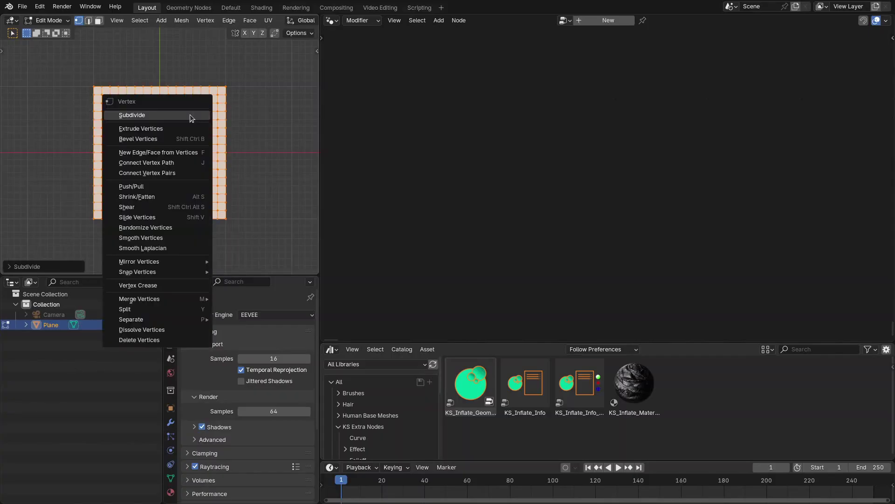
{"action": "left_click", "coordinate": [190, 114]}
{"action": "right_click", "coordinate": [190, 114]}
{"action": "left_click", "coordinate": [189, 114]}
{"action": "right_click", "coordinate": [189, 114]}
{"action": "left_click", "coordinate": [189, 115]}
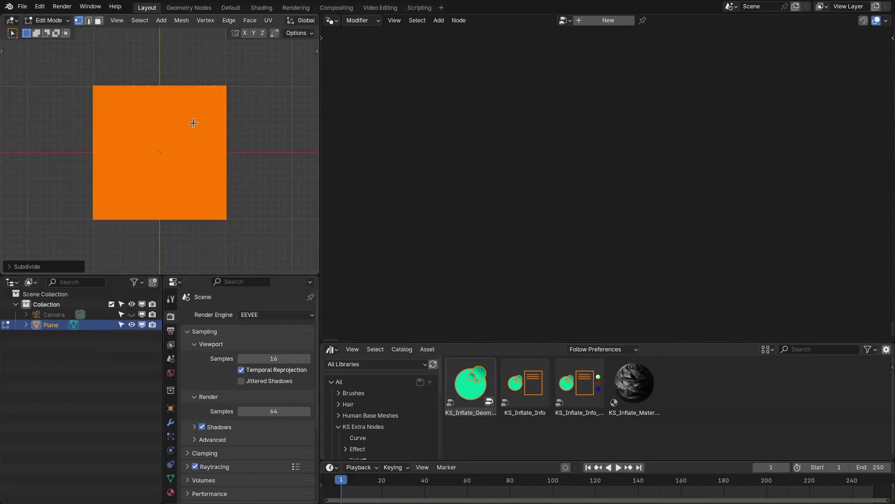
{"action": "scroll", "coordinate": [192, 121], "scroll_direction": "up", "scroll_amount": 5}
{"action": "scroll", "coordinate": [194, 123], "scroll_direction": "down", "scroll_amount": 3}
Back in Object Mode, create a new Geometry Nodes setup for the plane and frame its nodes
{"action": "key", "text": "Tab"}
{"action": "left_click", "coordinate": [609, 21]}
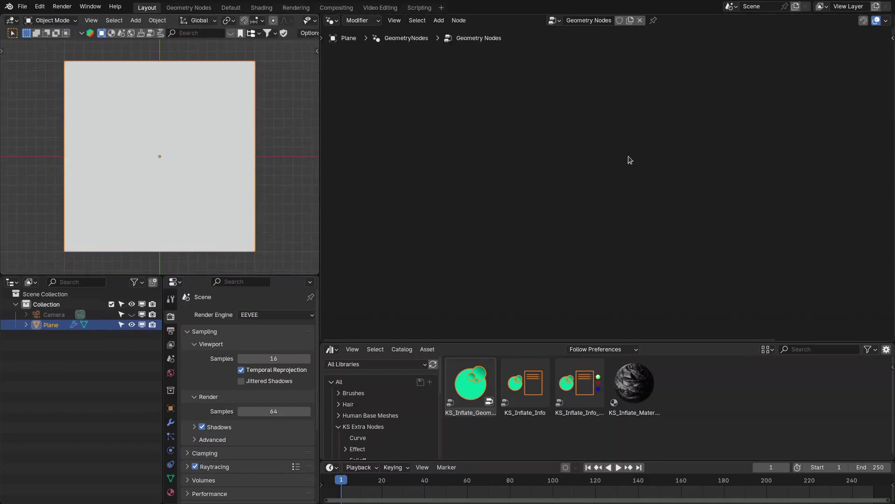
{"action": "key", "text": "Home"}
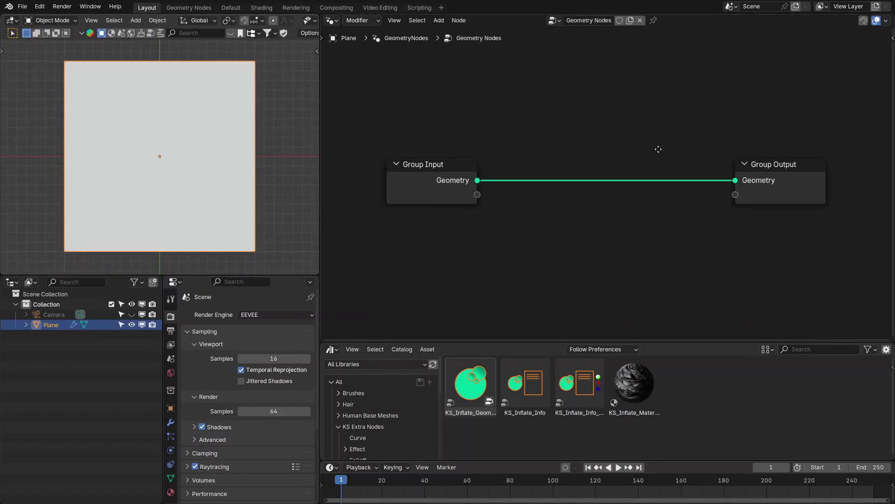
Drag KS_Inflate_Geometry from the asset browser onto the Group Input–Output link
{"action": "left_click_drag", "start_coordinate": [470, 382], "coordinate": [561, 234]}
{"action": "key", "text": "shift+a"}
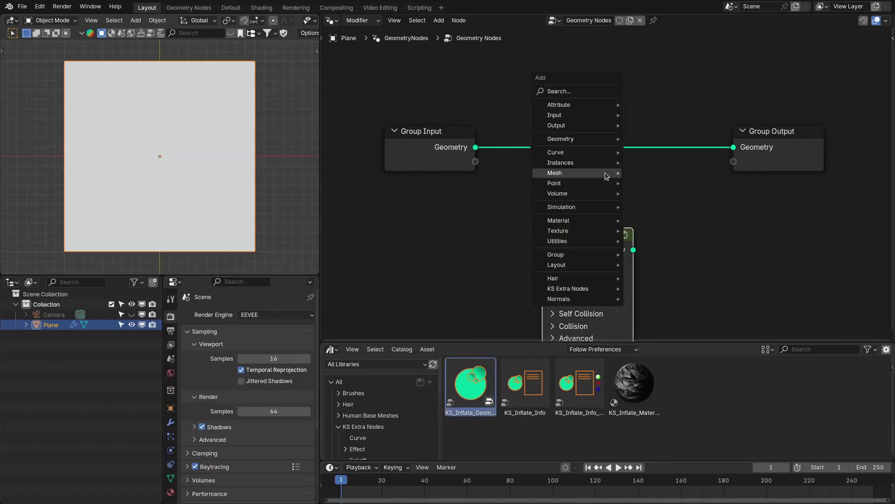
{"action": "mouse_move", "coordinate": [583, 288]}
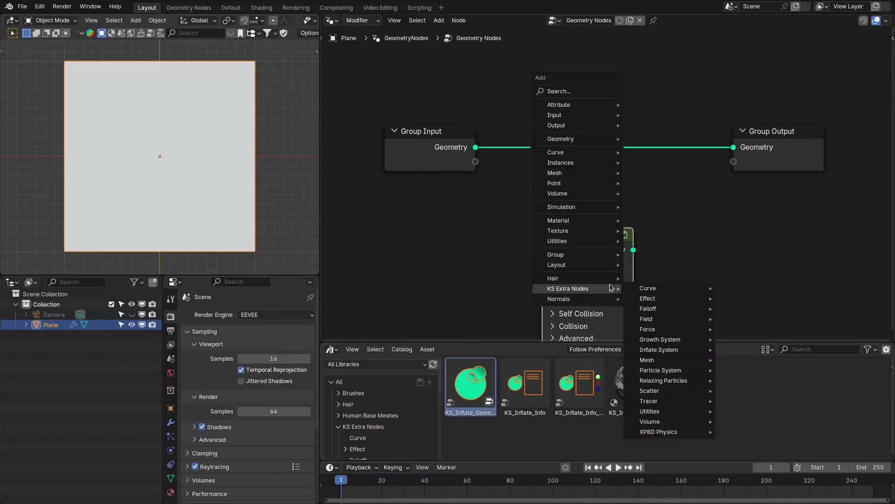
{"action": "left_click_drag", "start_coordinate": [577, 230], "coordinate": [584, 196]}
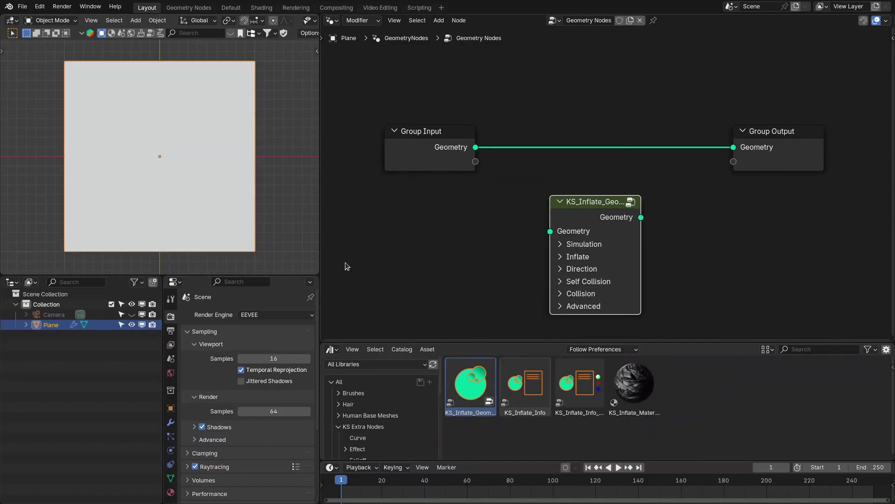
{"action": "left_click", "coordinate": [39, 6]}
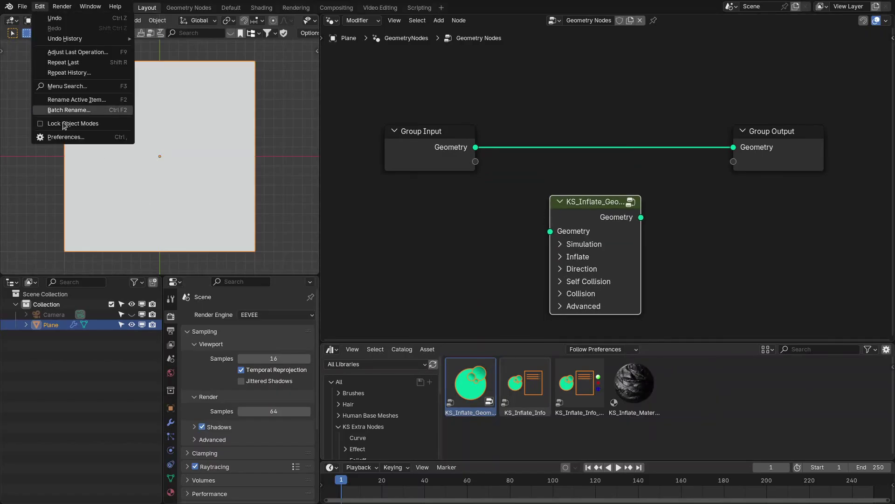
{"action": "left_click", "coordinate": [59, 139]}
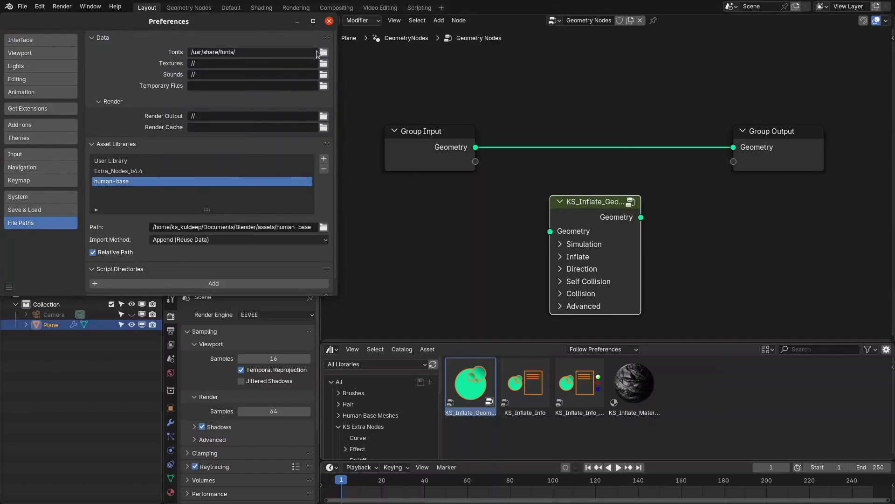
{"action": "left_click", "coordinate": [329, 23]}
{"action": "left_click_drag", "start_coordinate": [608, 205], "coordinate": [558, 134]}
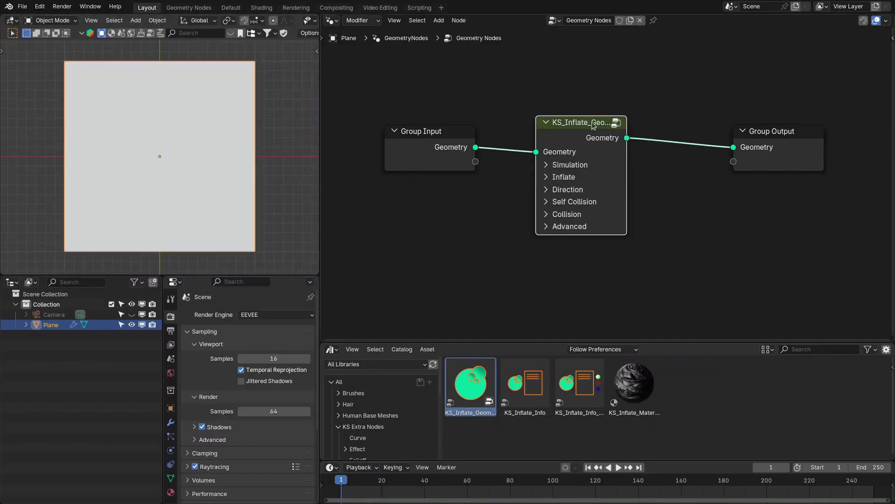
{"action": "left_click_drag", "start_coordinate": [769, 138], "coordinate": [652, 134]}
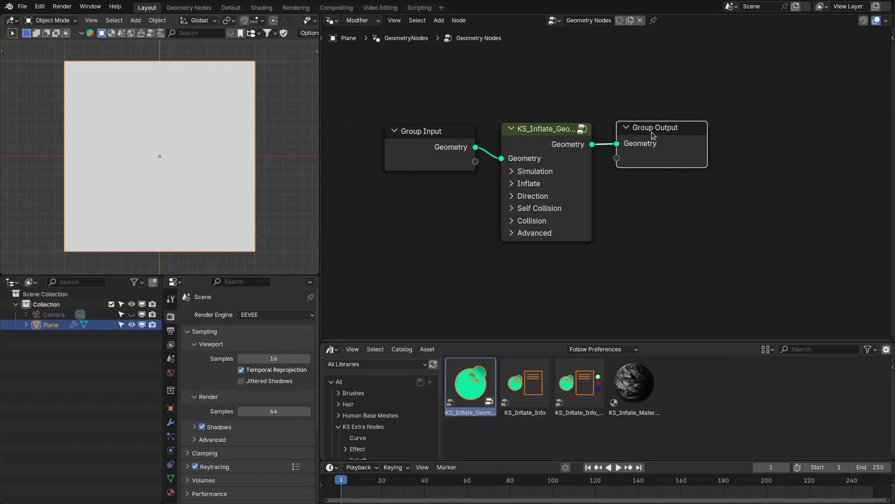
Play the inflate simulation and stop it at frame 189 to view the puffy cushion
{"action": "middle_click_drag", "start_coordinate": [632, 175], "coordinate": [674, 151]}
{"action": "middle_click_drag", "start_coordinate": [287, 153], "coordinate": [299, 82]}
{"action": "scroll", "coordinate": [259, 107], "scroll_direction": "down", "scroll_amount": 2}
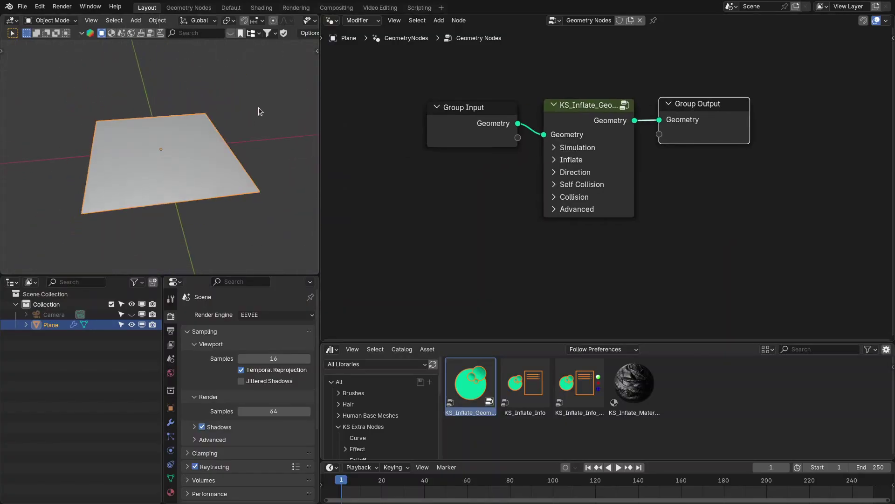
{"action": "key", "text": "space"}
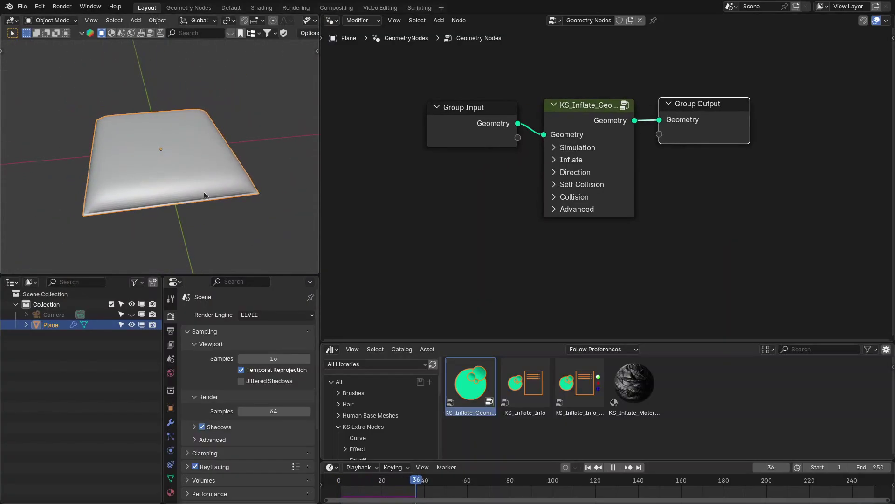
{"action": "middle_click_drag", "start_coordinate": [150, 198], "coordinate": [213, 200]}
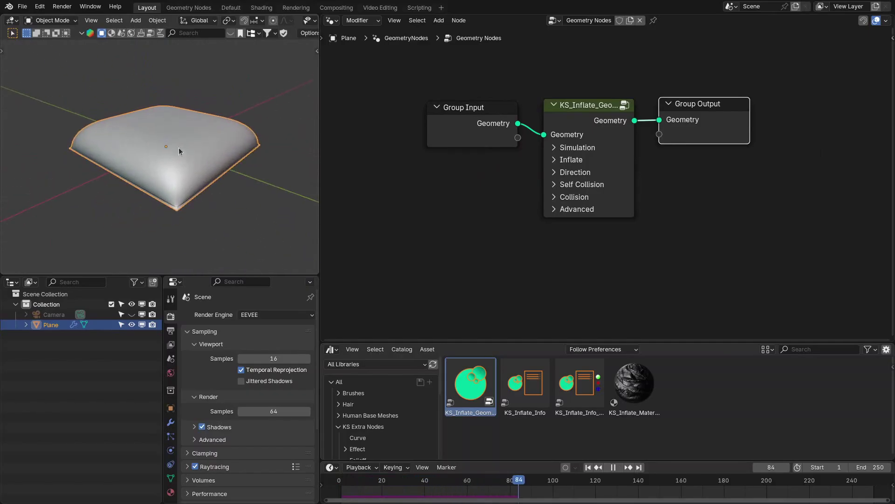
{"action": "middle_click_drag", "start_coordinate": [209, 153], "coordinate": [178, 158]}
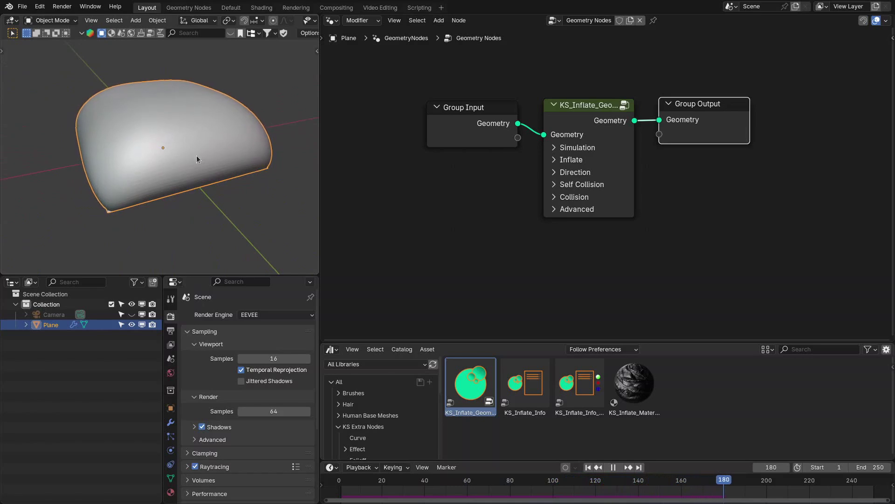
{"action": "key", "text": "space"}
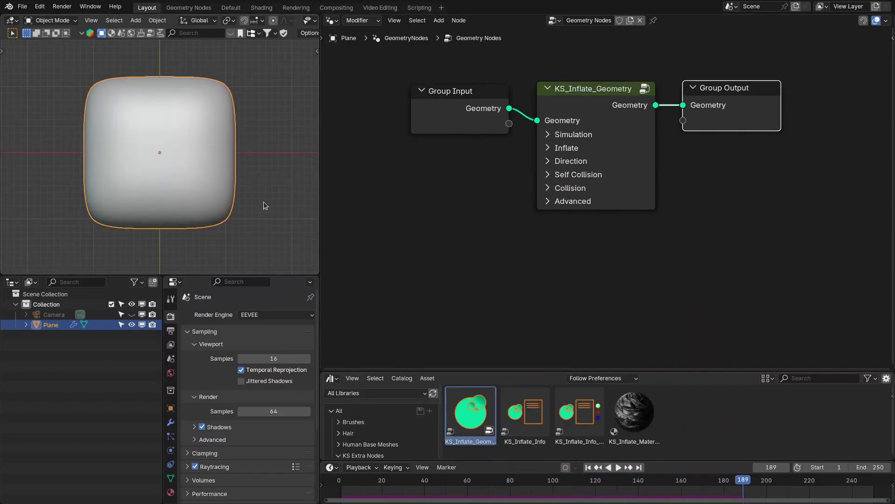
Expand the node's Simulation panel to show its 1–250 frame range
{"action": "middle_click_drag", "start_coordinate": [291, 175], "coordinate": [295, 139]}
{"action": "middle_click_drag", "start_coordinate": [625, 148], "coordinate": [636, 149]}
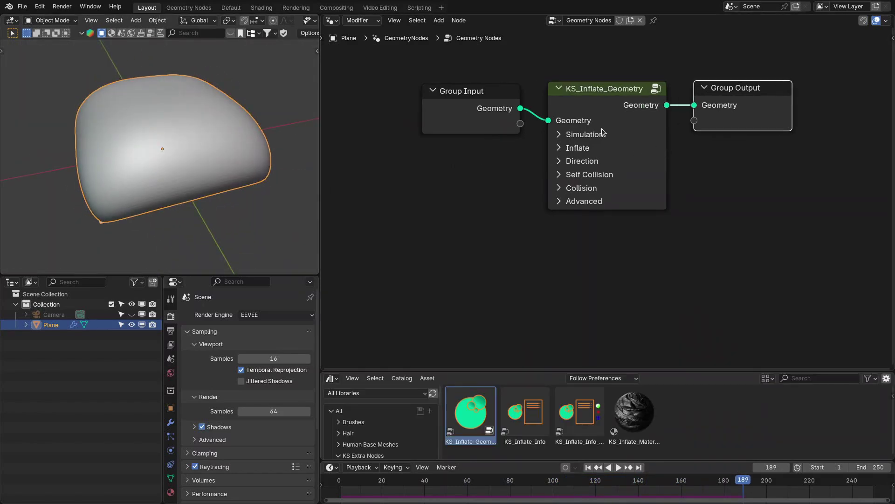
{"action": "left_click", "coordinate": [585, 135]}
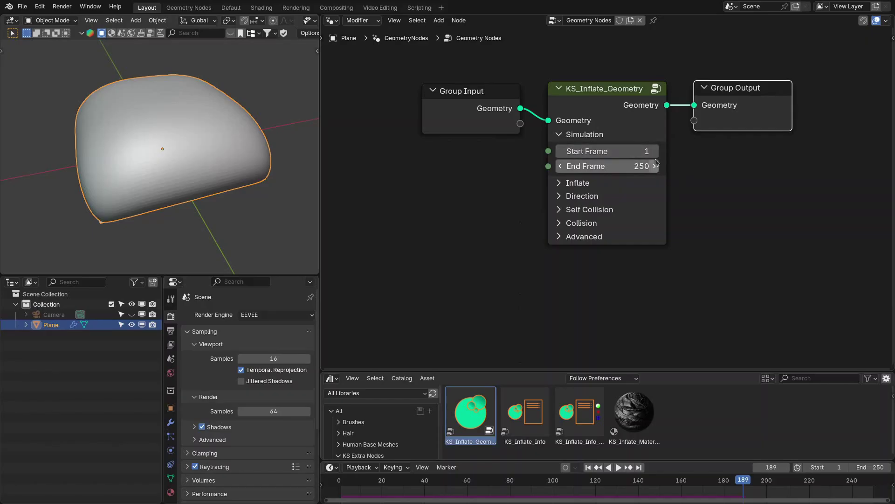
Collapse Simulation and expand the Inflate panel: Static mode, Strength 1.000, Height Step 0.005 m
{"action": "left_click", "coordinate": [608, 135]}
{"action": "left_click", "coordinate": [608, 148]}
{"action": "scroll", "coordinate": [697, 215], "scroll_direction": "down", "scroll_amount": 4}
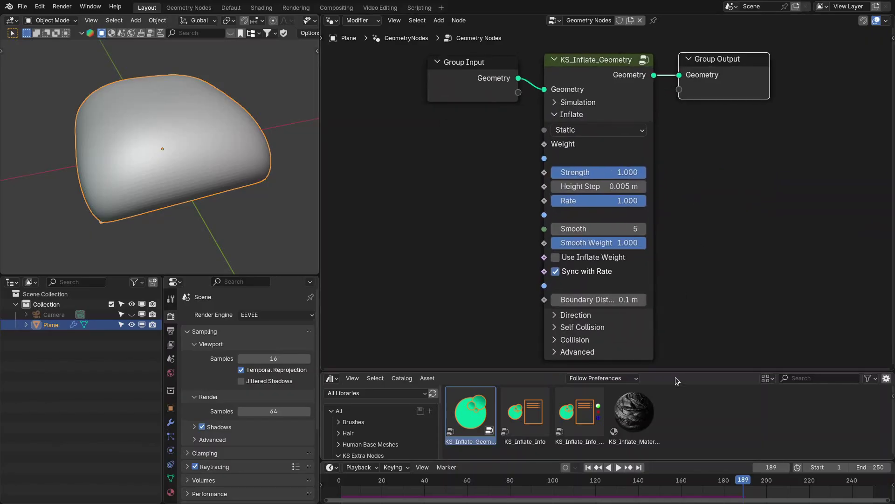
Shrink away the asset browser and drag a new link out of the Weight input
{"action": "left_click_drag", "start_coordinate": [676, 373], "coordinate": [676, 448]}
{"action": "middle_click_drag", "start_coordinate": [699, 189], "coordinate": [709, 190]}
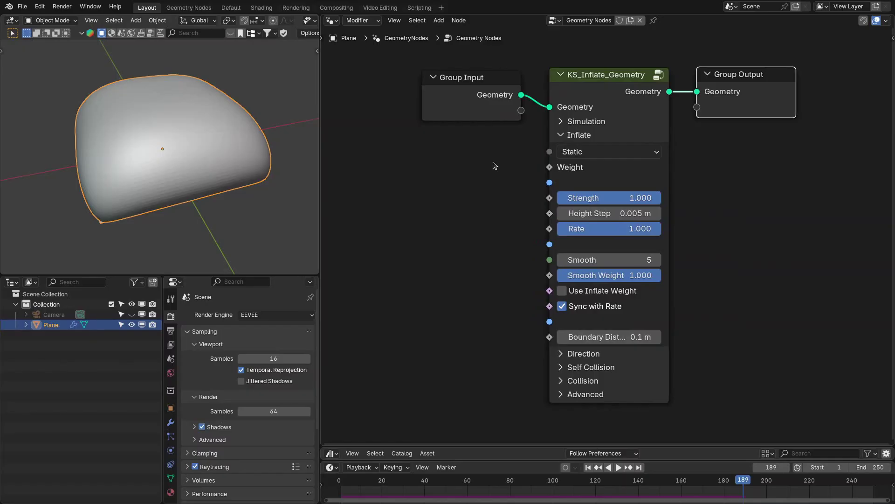
{"action": "middle_click_drag", "start_coordinate": [516, 150], "coordinate": [572, 150]}
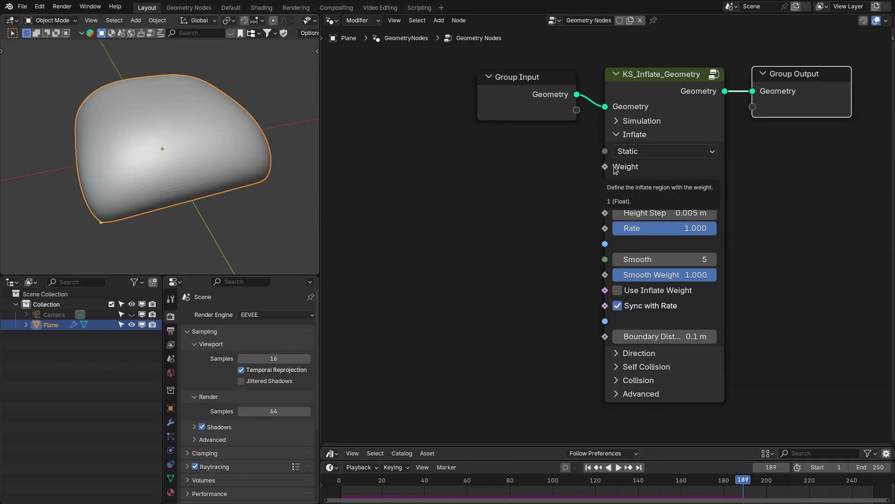
{"action": "middle_click_drag", "start_coordinate": [215, 181], "coordinate": [164, 193]}
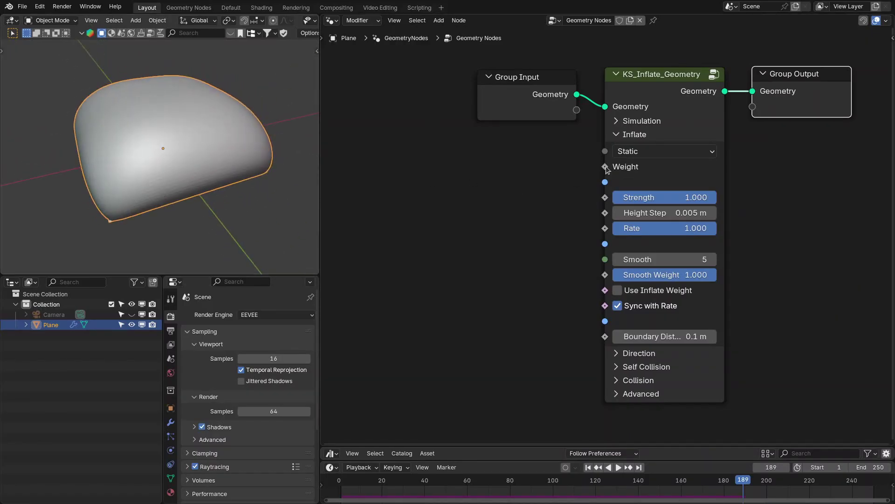
{"action": "left_click_drag", "start_coordinate": [606, 166], "coordinate": [522, 209]}
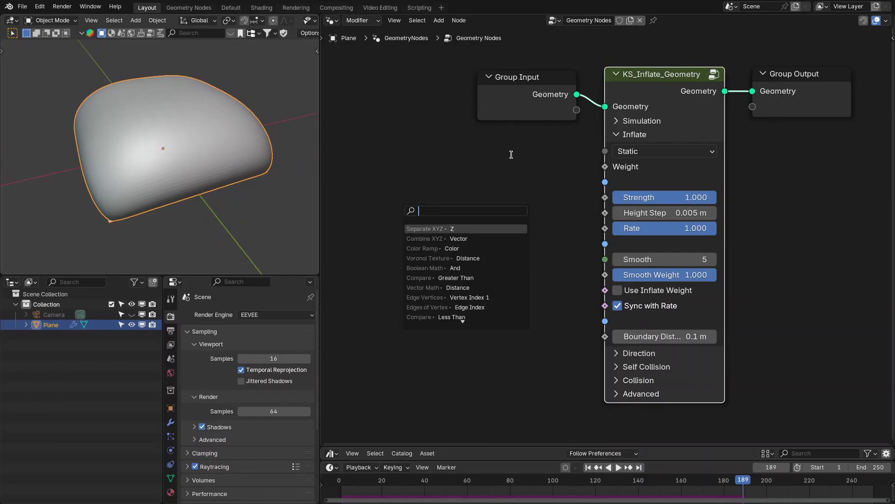
Add a Color Ramp wired into the inflate node's Weight input
{"action": "key", "text": "Escape"}
{"action": "middle_click_drag", "start_coordinate": [589, 170], "coordinate": [620, 175]}
{"action": "left_click_drag", "start_coordinate": [636, 172], "coordinate": [589, 173]}
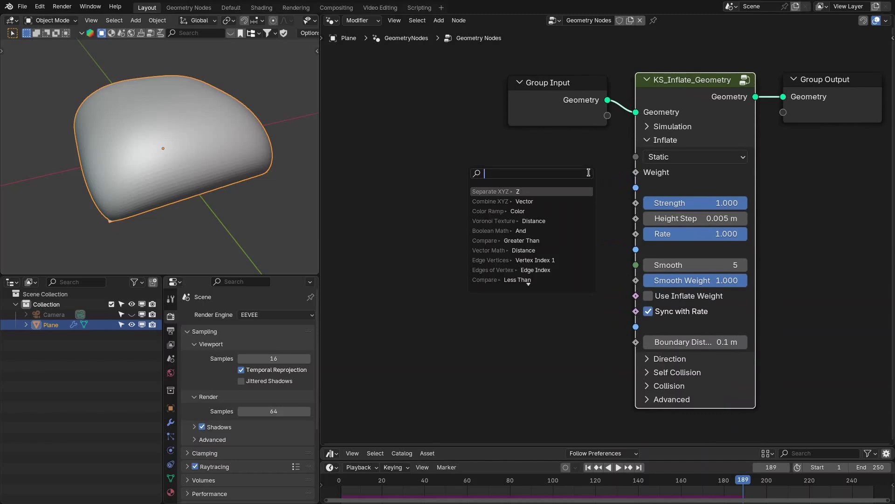
{"action": "type", "text": "ramp"}
{"action": "key", "text": "Return"}
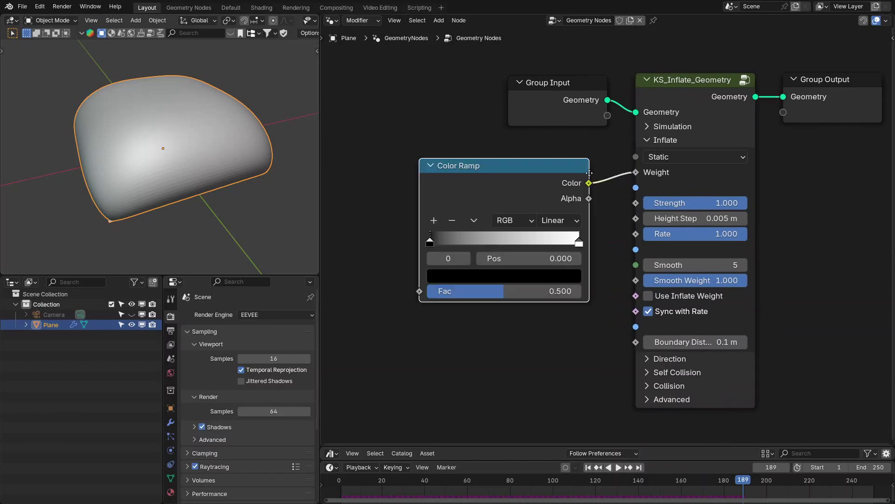
{"action": "left_click", "coordinate": [609, 173]}
{"action": "scroll", "coordinate": [460, 285], "scroll_direction": "down", "scroll_amount": 2}
Add a Noise Texture feeding the Color Ramp's Fac and preview it on the plane
{"action": "left_click_drag", "start_coordinate": [464, 283], "coordinate": [450, 265]}
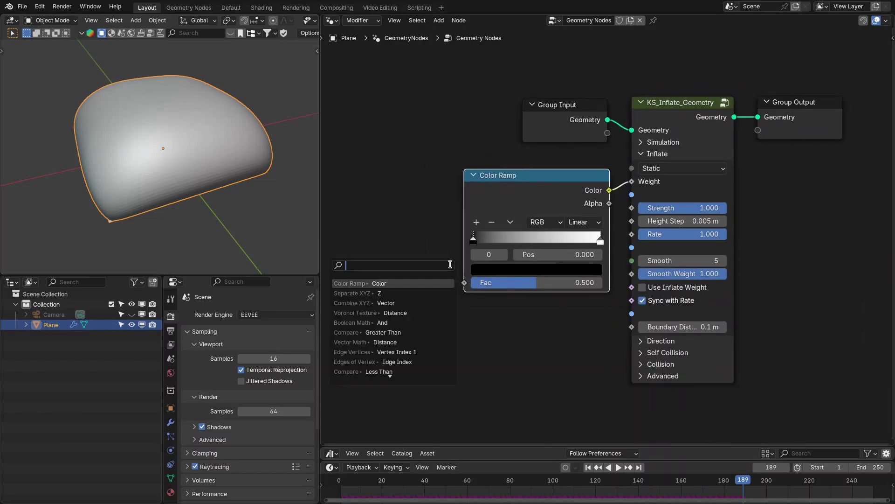
{"action": "type", "text": "noise"}
{"action": "key", "text": "Return"}
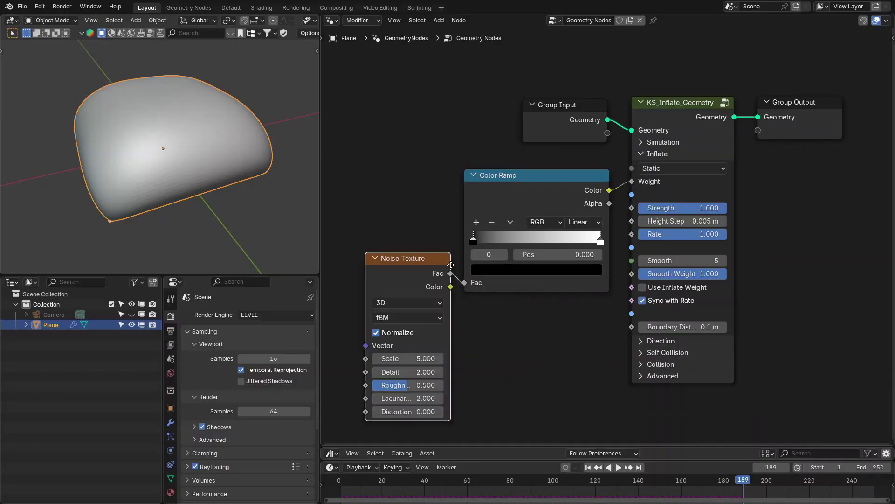
{"action": "left_click", "coordinate": [437, 171]}
{"action": "left_click", "coordinate": [429, 178], "text": "ctrl+shift"}
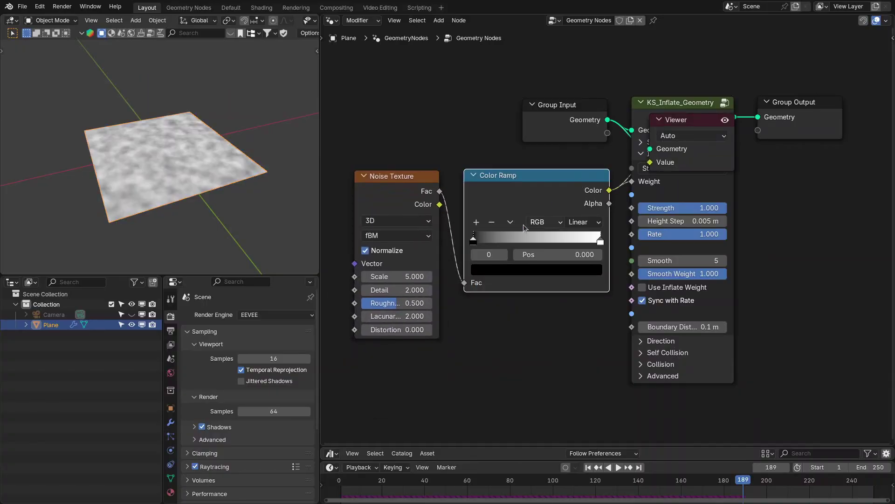
Set the Noise Texture to Scale 3 and Detail 0
{"action": "left_click", "coordinate": [397, 273]}
{"action": "type", "text": "3"}
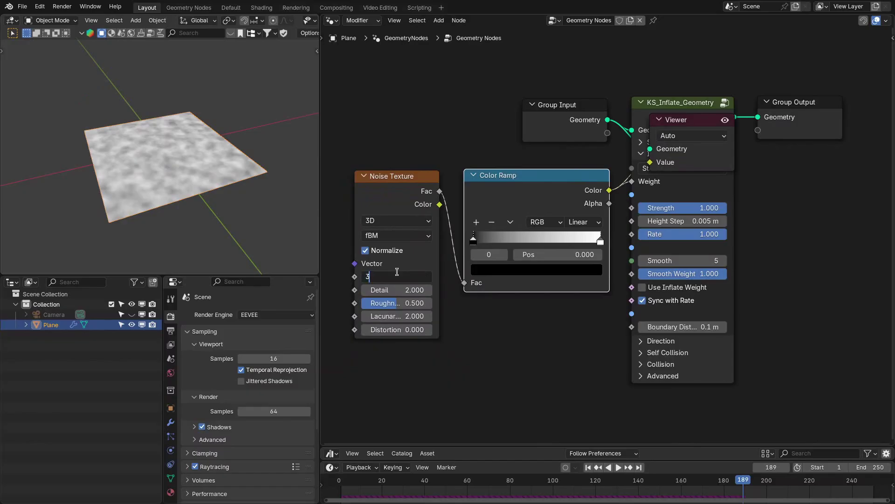
{"action": "key", "text": "Tab"}
{"action": "type", "text": "0"}
{"action": "key", "text": "Return"}
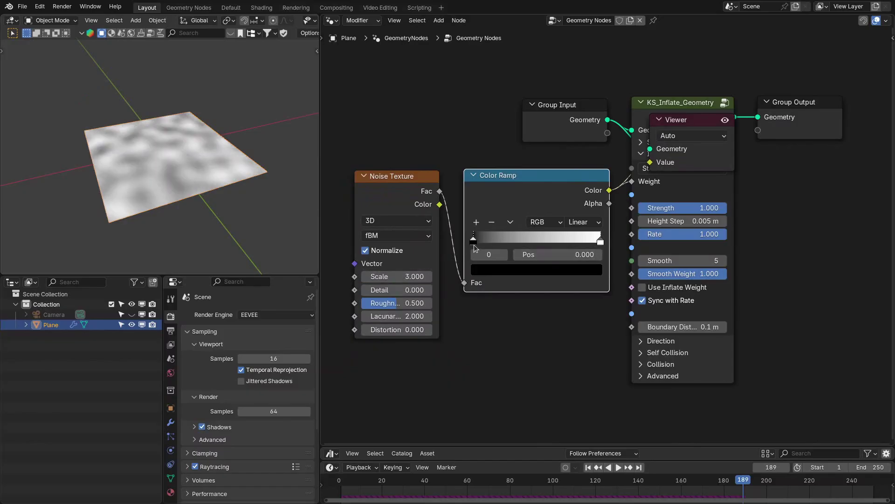
Move the ramp stops to about 0.485 and 0.87, then replay from frame 1
{"action": "left_click_drag", "start_coordinate": [474, 245], "coordinate": [541, 245]}
{"action": "left_click_drag", "start_coordinate": [600, 242], "coordinate": [534, 241]}
{"action": "left_click_drag", "start_coordinate": [534, 241], "coordinate": [535, 241]}
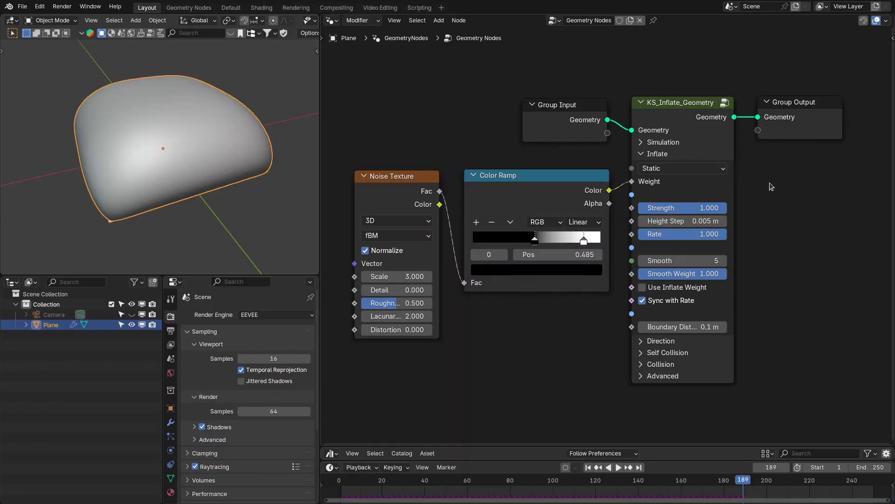
{"action": "key", "text": "shift+Left"}
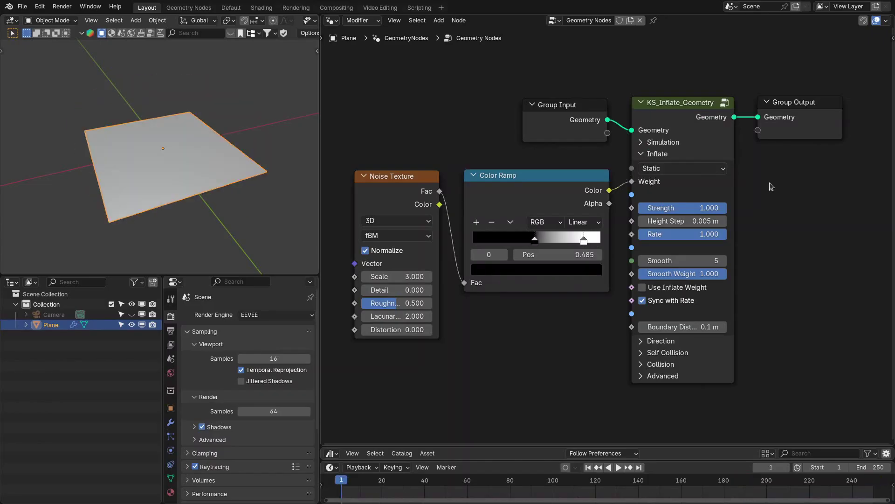
{"action": "key", "text": "space"}
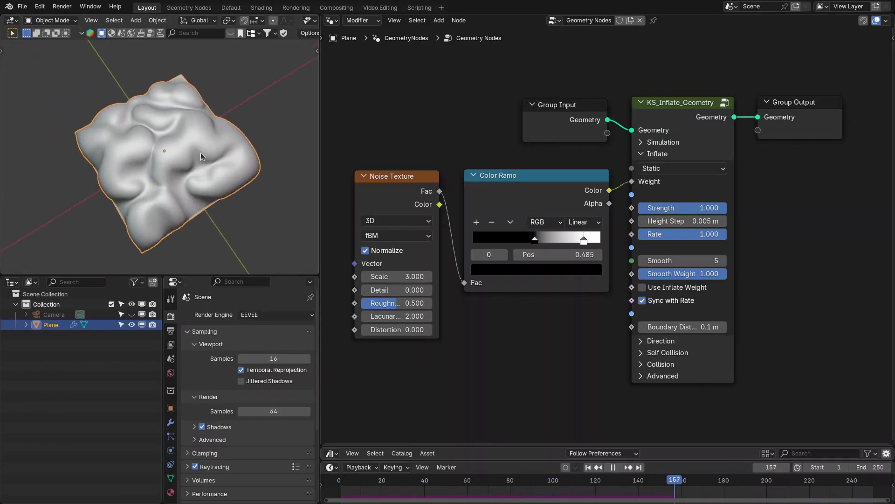
Stop playback at frame 170 to inspect the noise-patterned lumps
{"action": "key", "text": "space"}
{"action": "mouse_move", "coordinate": [198, 148]}
{"action": "middle_mouse_down"}
{"action": "mouse_move", "coordinate": [196, 139]}
{"action": "mouse_move", "coordinate": [196, 159]}
{"action": "middle_mouse_up"}
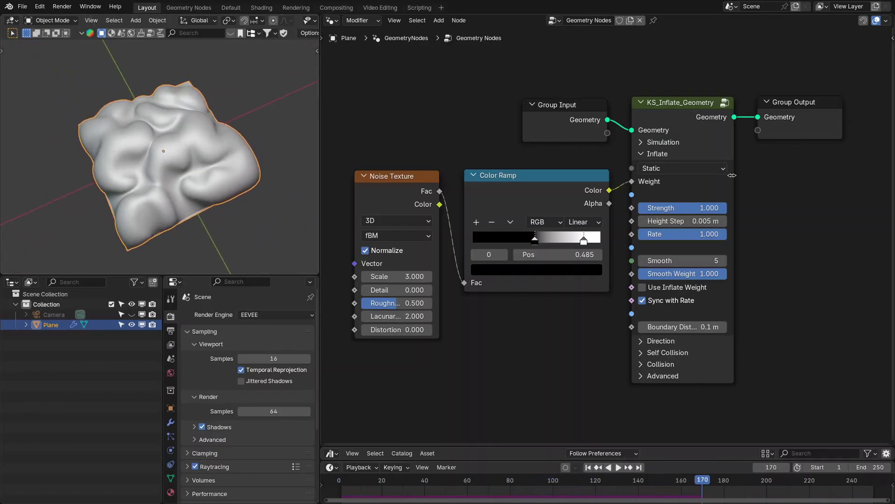
{"action": "scroll", "coordinate": [732, 175], "scroll_direction": "up", "scroll_amount": 1}
Review the inflate mode choices, leaving the mode on Static
{"action": "left_click", "coordinate": [682, 158]}
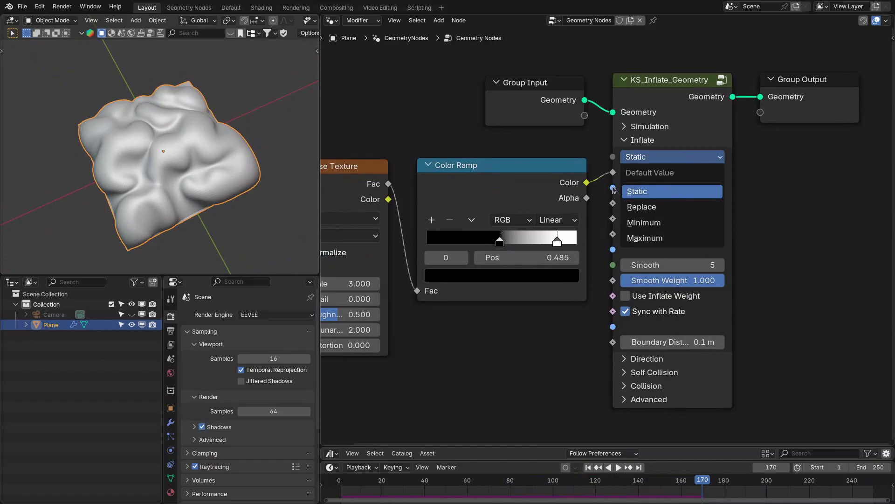
{"action": "scroll", "coordinate": [791, 177], "scroll_direction": "down", "scroll_amount": 1}
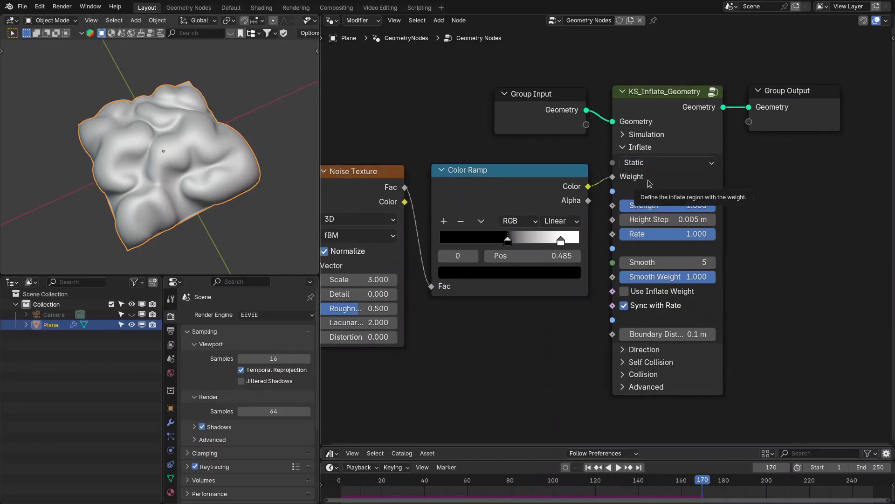
{"action": "left_click", "coordinate": [666, 163]}
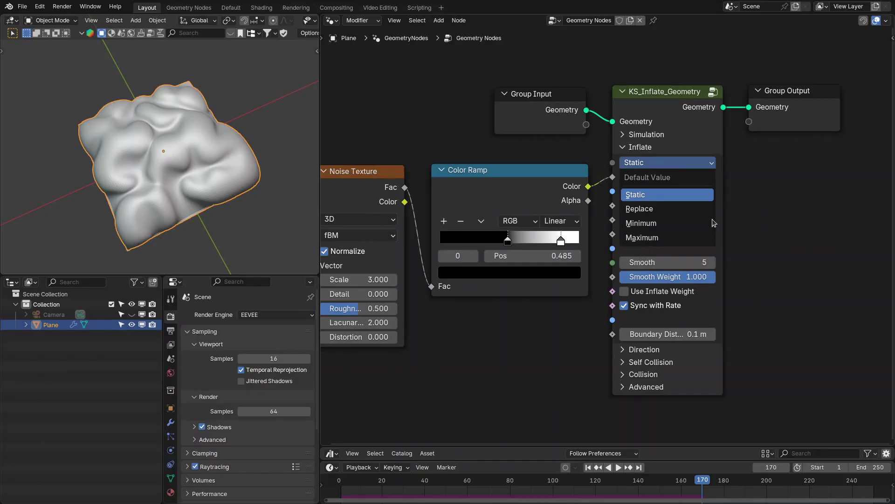
{"action": "left_click_drag", "start_coordinate": [760, 189], "coordinate": [624, 238]}
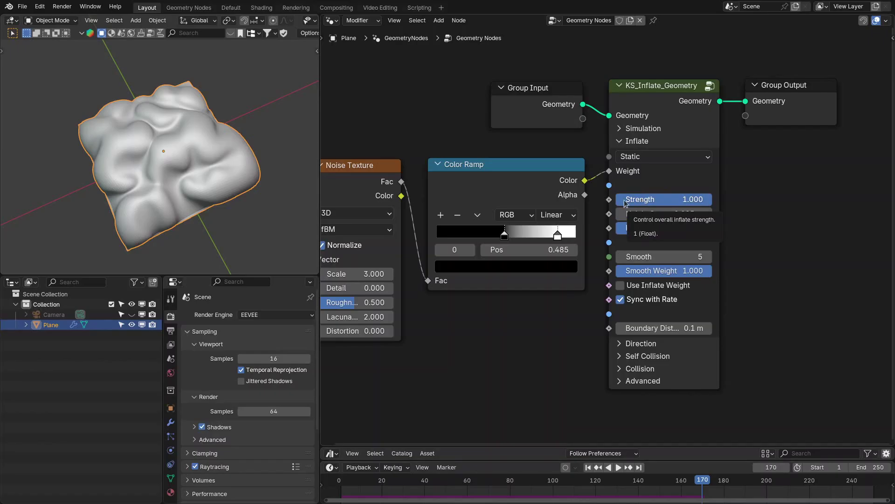
{"action": "scroll", "coordinate": [637, 208], "scroll_direction": "down", "scroll_amount": 1}
{"action": "middle_click_drag", "start_coordinate": [643, 212], "coordinate": [654, 197]}
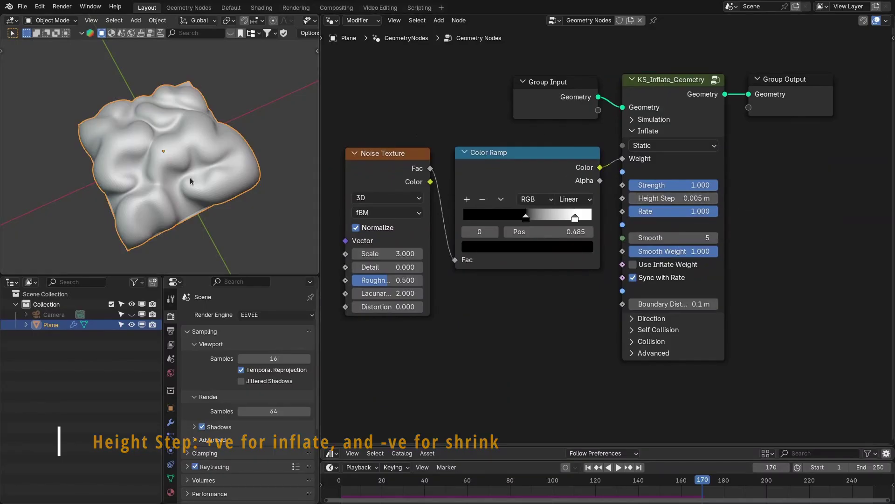
Orbit to a lower angle, then reset the simulation to frame 1
{"action": "middle_click_drag", "start_coordinate": [189, 177], "coordinate": [231, 197]}
{"action": "scroll", "coordinate": [250, 166], "scroll_direction": "up", "scroll_amount": 2}
{"action": "key", "text": "shift+Left"}
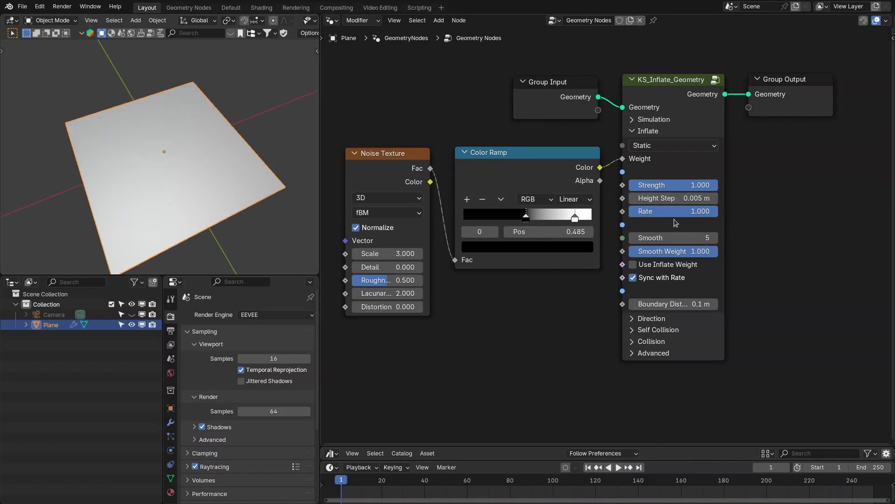
Rewind, set Smooth to 2, and play the inflation with less smoothing
{"action": "mouse_move", "coordinate": [706, 212]}
{"action": "left_mouse_down"}
{"action": "mouse_move", "coordinate": [653, 212]}
{"action": "mouse_move", "coordinate": [714, 211]}
{"action": "mouse_move", "coordinate": [633, 211]}
{"action": "mouse_move", "coordinate": [718, 211]}
{"action": "left_mouse_up"}
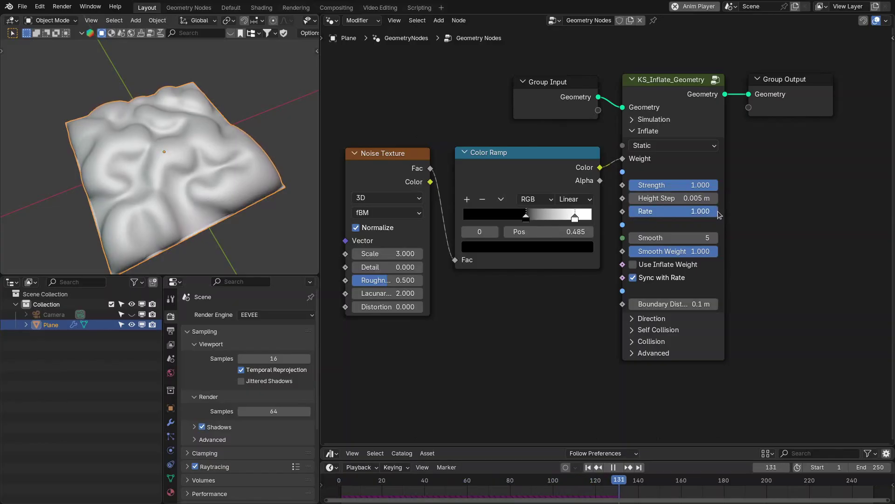
{"action": "key", "text": "space"}
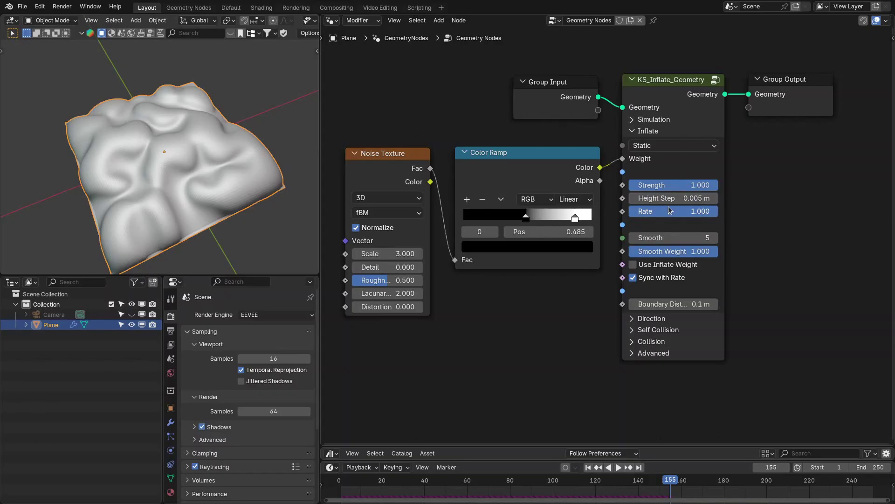
{"action": "key", "text": "shift+Left"}
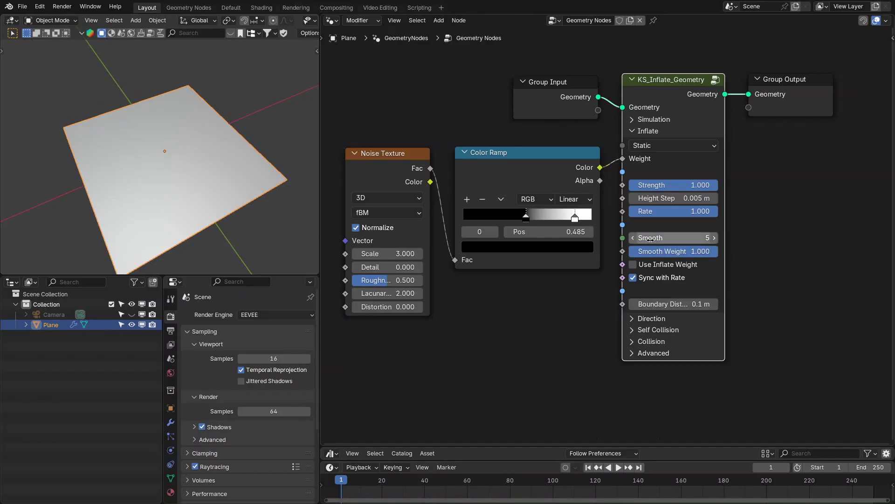
{"action": "left_click", "coordinate": [650, 240]}
{"action": "key", "text": "Return"}
{"action": "key", "text": "space"}
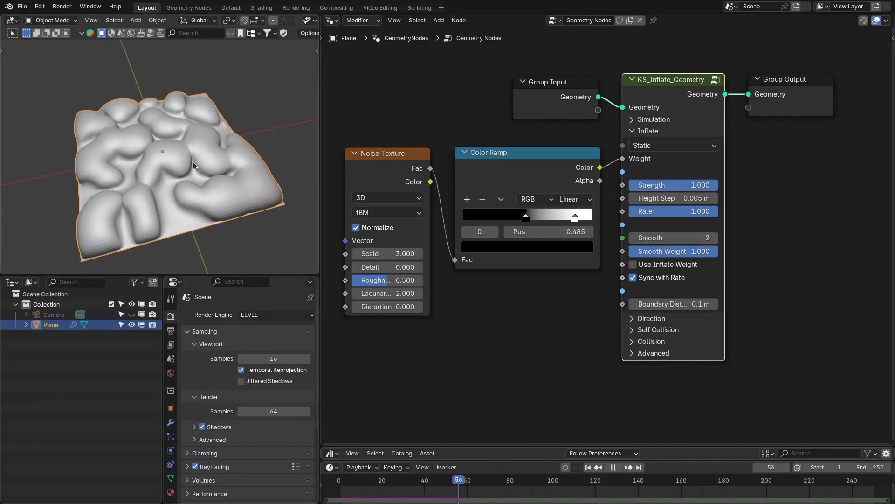
{"action": "key", "text": "space"}
Set Smooth back to 5, replay the inflation, and turn on Use Inflate Weight
{"action": "left_click", "coordinate": [692, 239]}
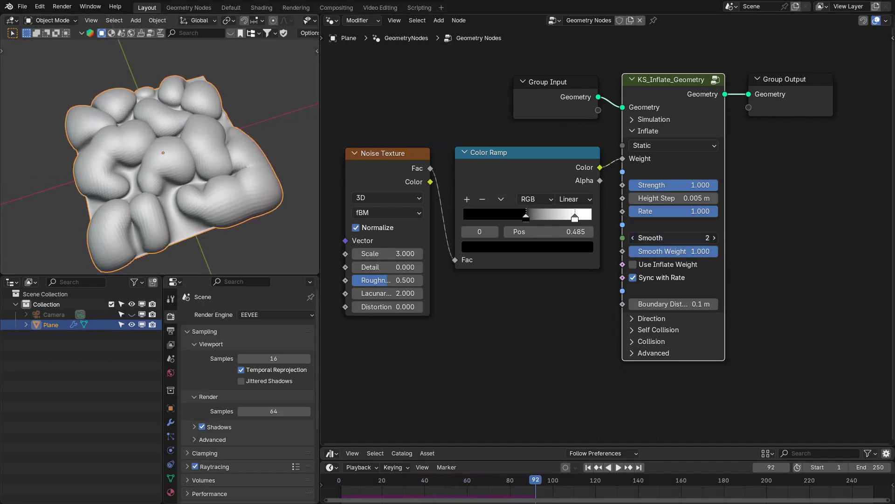
{"action": "type", "text": "5"}
{"action": "key", "text": "Return"}
{"action": "key", "text": "space"}
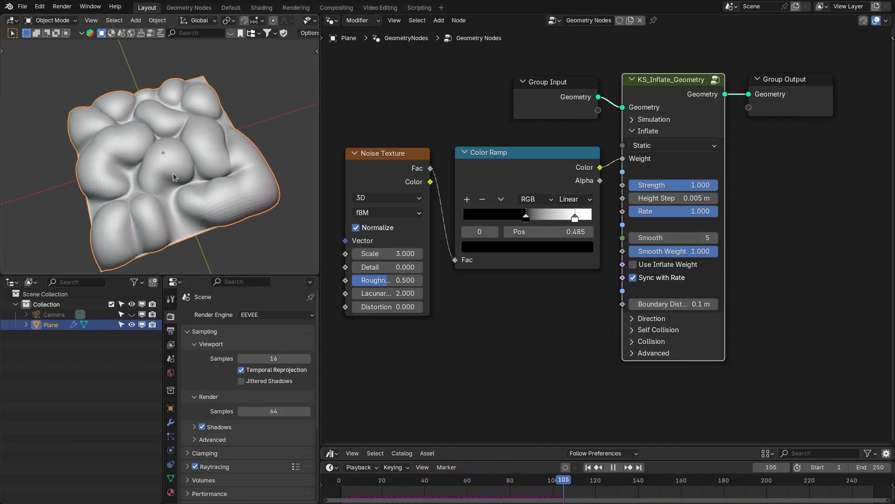
{"action": "middle_click_drag", "start_coordinate": [178, 177], "coordinate": [208, 171]}
{"action": "key", "text": "space"}
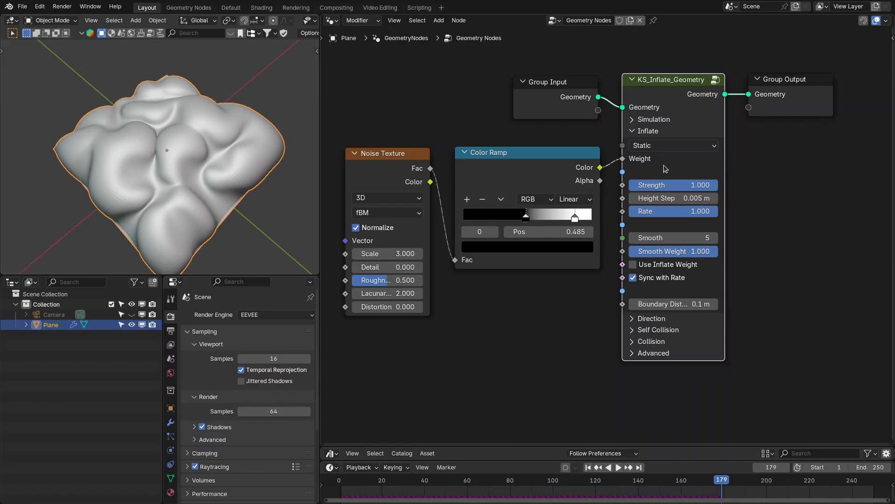
{"action": "left_click", "coordinate": [660, 265]}
Replay the inflation from frame 1 with Use Inflate Weight on, stopping at frame 83
{"action": "key", "text": "shift+Left"}
{"action": "key", "text": "space"}
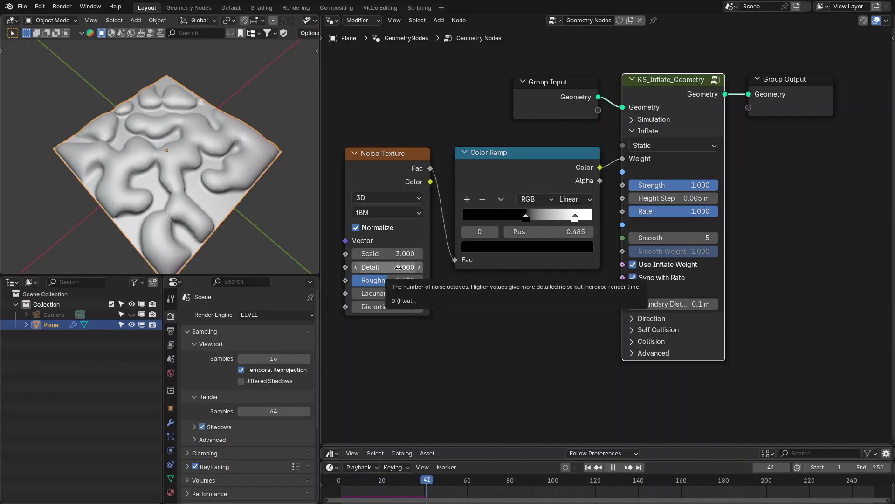
{"action": "key", "text": "space"}
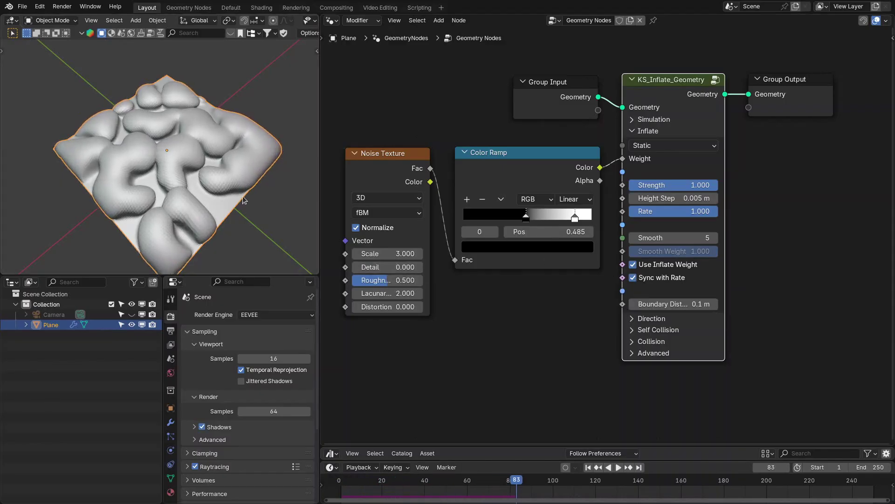
Orbit to inspect the blobby lumps, then switch Use Inflate Weight back off
{"action": "middle_click_drag", "start_coordinate": [196, 242], "coordinate": [161, 220]}
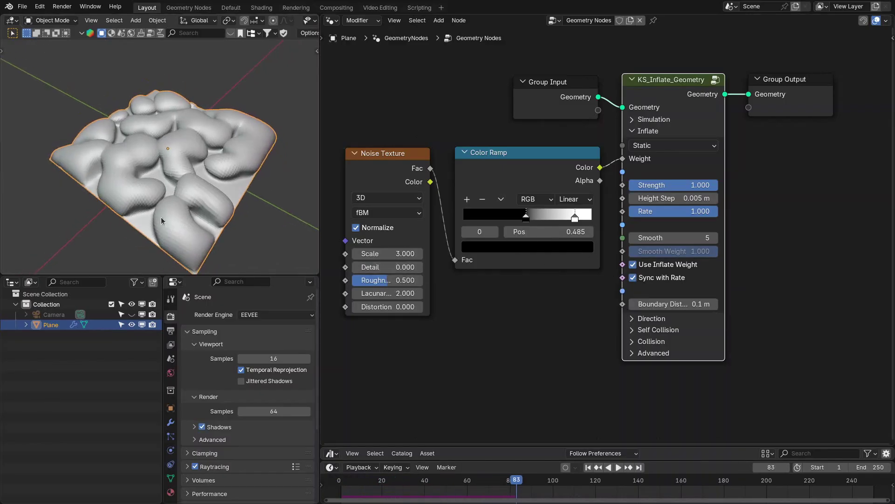
{"action": "middle_click_drag", "start_coordinate": [120, 183], "coordinate": [178, 228]}
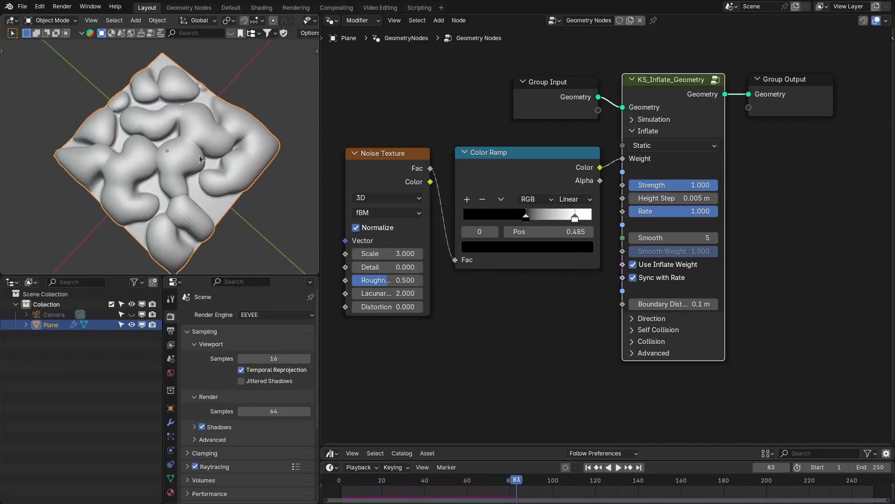
{"action": "left_click", "coordinate": [646, 265]}
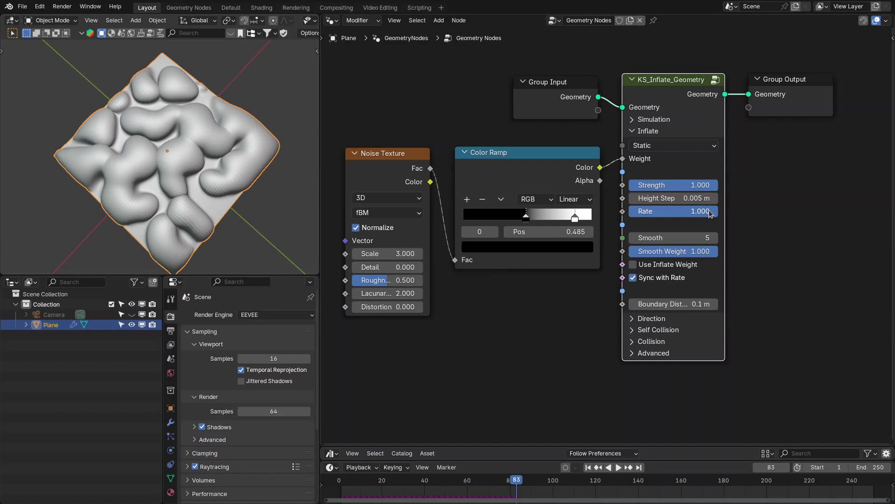
Lower the inflate Rate to 0.282 and rerun the simulation from frame 1
{"action": "left_click_drag", "start_coordinate": [711, 212], "coordinate": [654, 214]}
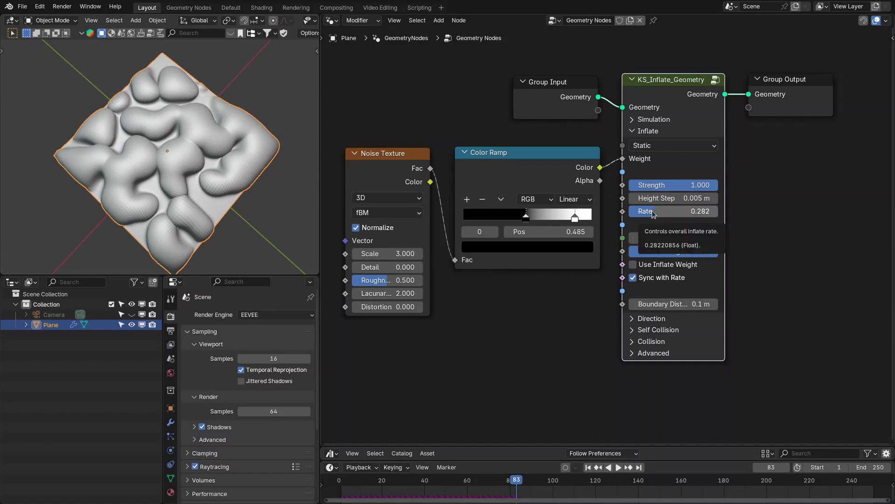
{"action": "key", "text": "shift+Left"}
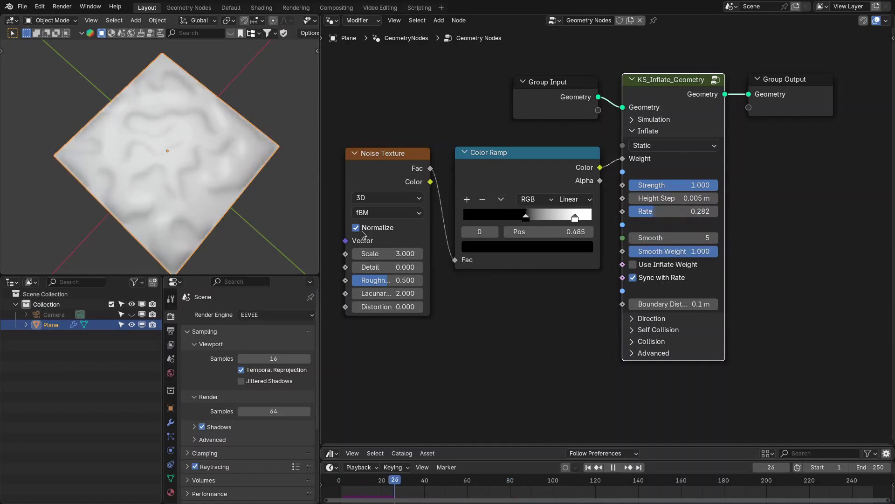
{"action": "mouse_move", "coordinate": [233, 201]}
{"action": "middle_mouse_down"}
{"action": "mouse_move", "coordinate": [231, 176]}
{"action": "mouse_move", "coordinate": [244, 188]}
{"action": "middle_mouse_up"}
{"action": "key", "text": "space"}
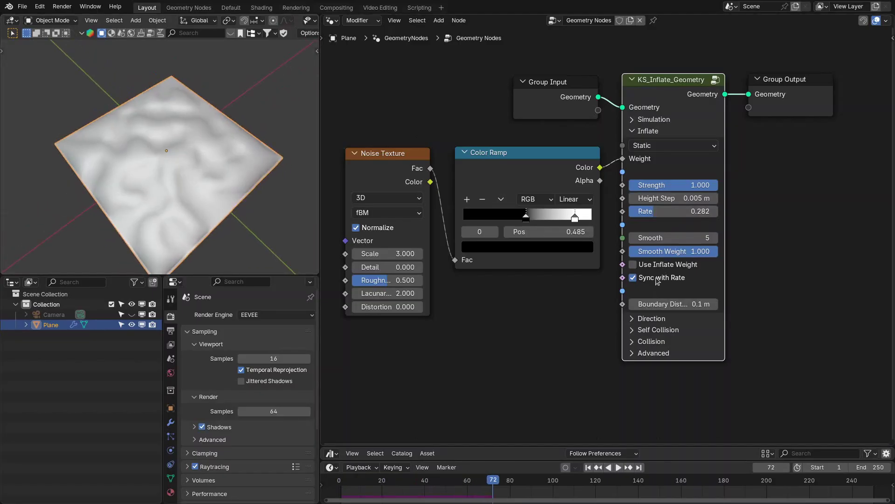
Raise the Rate to 1.000 and replay the inflation from the first frame
{"action": "left_click_drag", "start_coordinate": [655, 212], "coordinate": [715, 212]}
{"action": "key", "text": "shift+Left"}
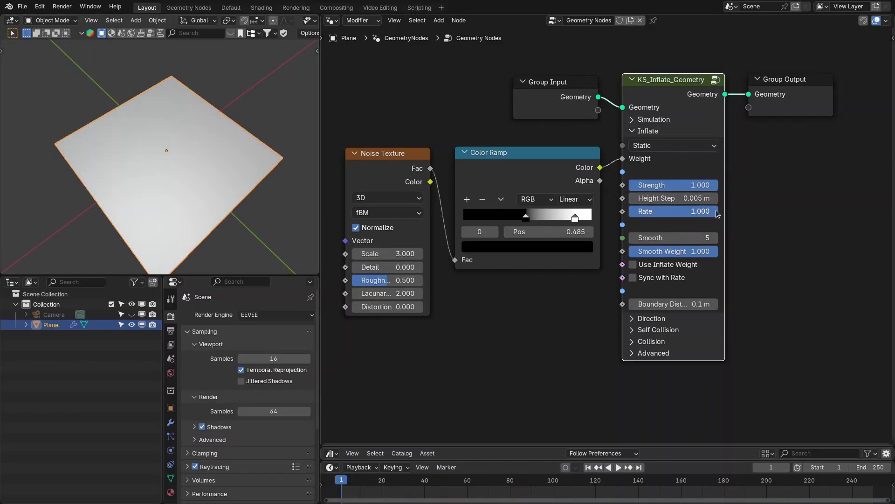
{"action": "key", "text": "space"}
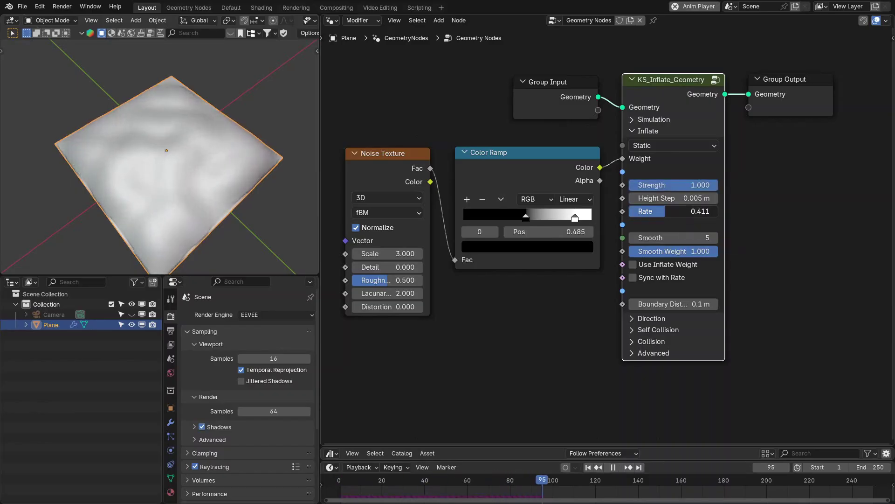
{"action": "mouse_move", "coordinate": [712, 212]}
{"action": "left_mouse_down"}
{"action": "mouse_move", "coordinate": [672, 212]}
{"action": "mouse_move", "coordinate": [646, 232]}
{"action": "mouse_move", "coordinate": [707, 212]}
{"action": "mouse_move", "coordinate": [671, 213]}
{"action": "mouse_move", "coordinate": [717, 211]}
{"action": "mouse_move", "coordinate": [630, 211]}
{"action": "mouse_move", "coordinate": [721, 215]}
{"action": "left_mouse_up"}
{"action": "key", "text": "space"}
{"action": "key", "text": "space"}
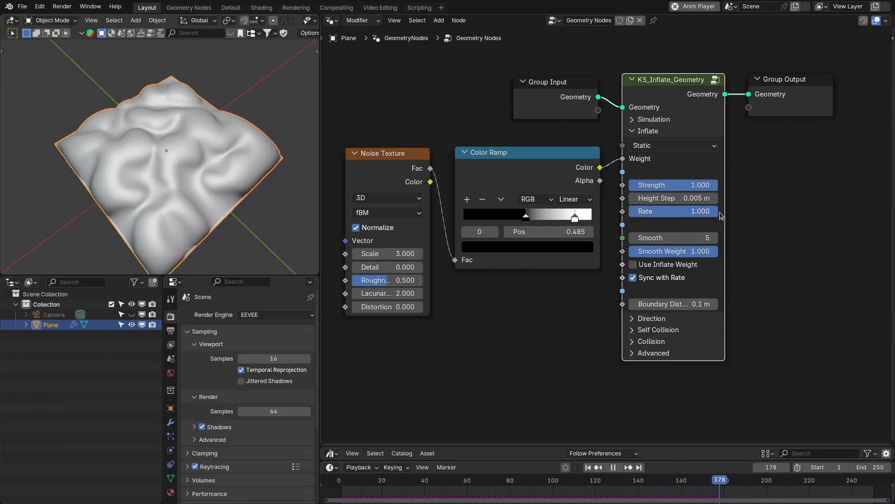
Replay the inflation from frame 1 with the current 0.1 m Boundary Distance
{"action": "key", "text": "space"}
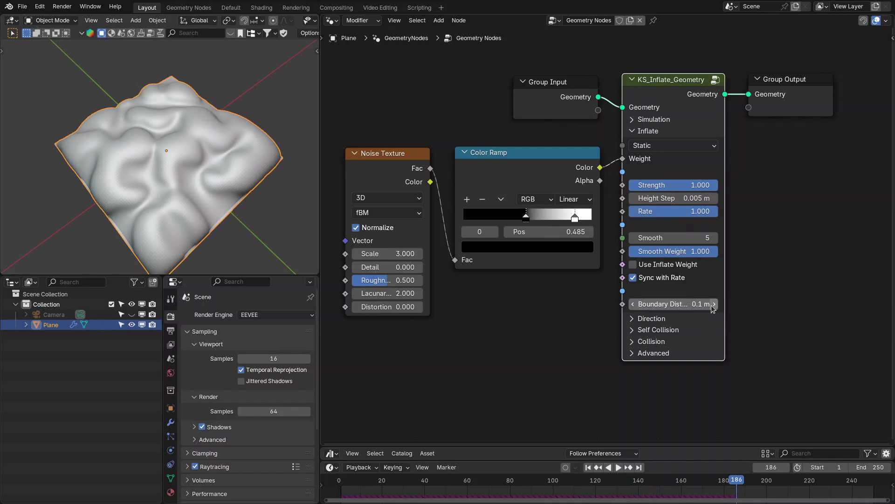
{"action": "scroll", "coordinate": [132, 165], "scroll_direction": "down", "scroll_amount": 1}
{"action": "middle_click_drag", "start_coordinate": [131, 165], "coordinate": [138, 164]}
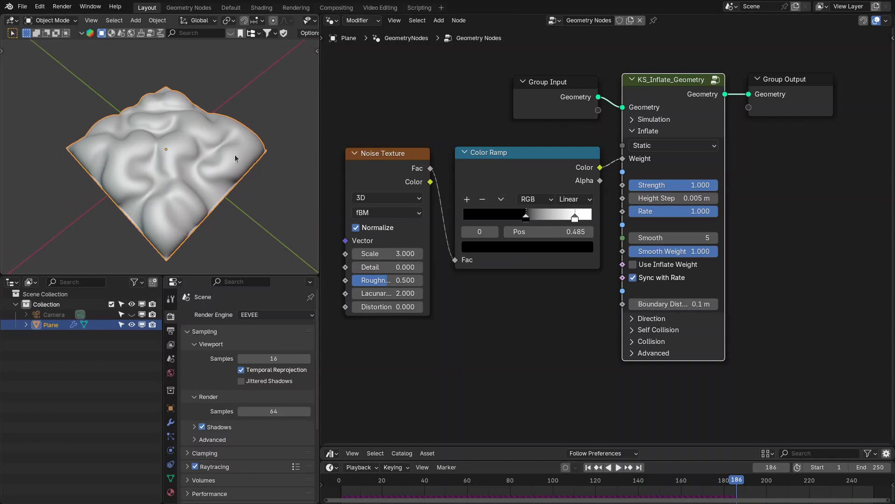
{"action": "key", "text": "shift+Left"}
{"action": "key", "text": "space"}
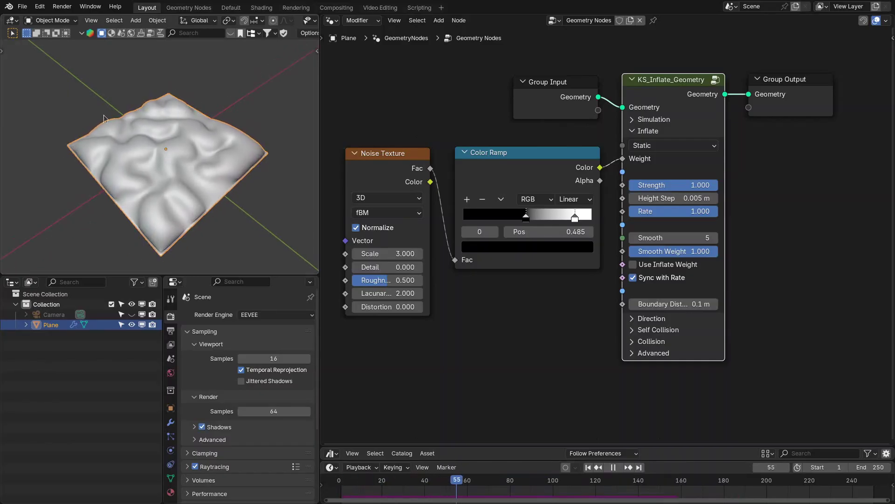
{"action": "key", "text": "space"}
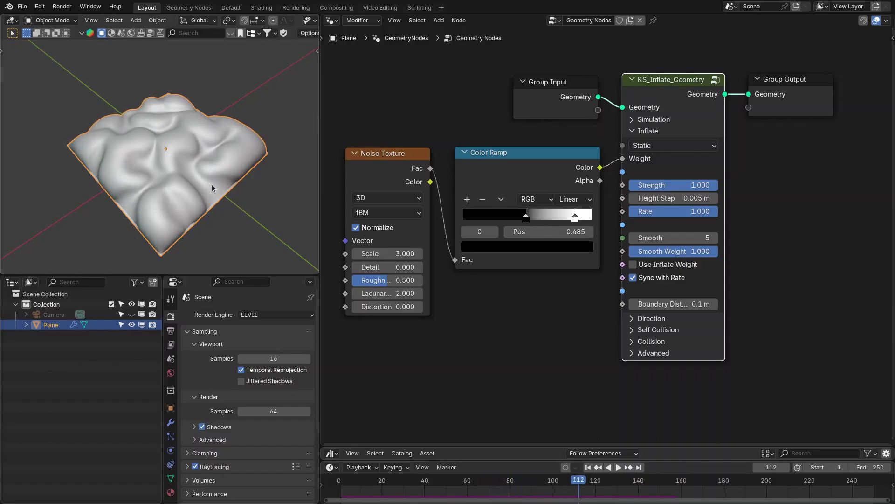
Set Boundary Distance to 0 m and replay the inflation
{"action": "double_click", "coordinate": [672, 303]}
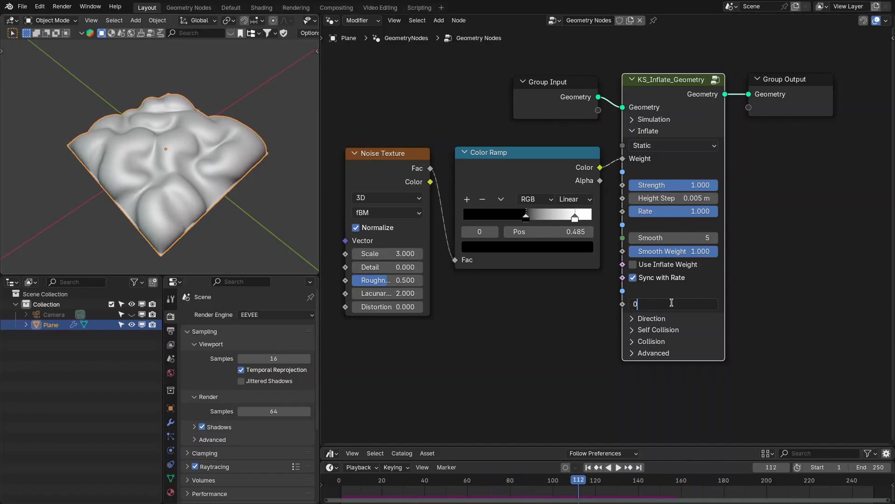
{"action": "key", "text": "Return"}
{"action": "key", "text": "shift+Left"}
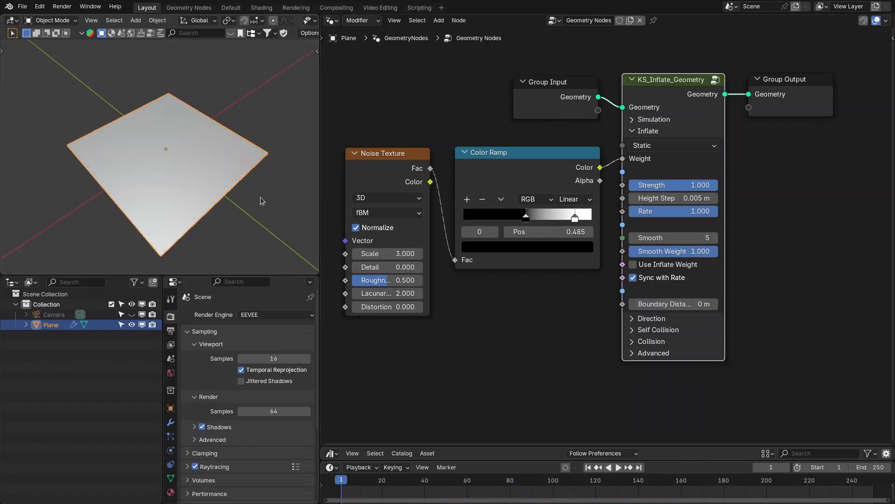
{"action": "key", "text": "space"}
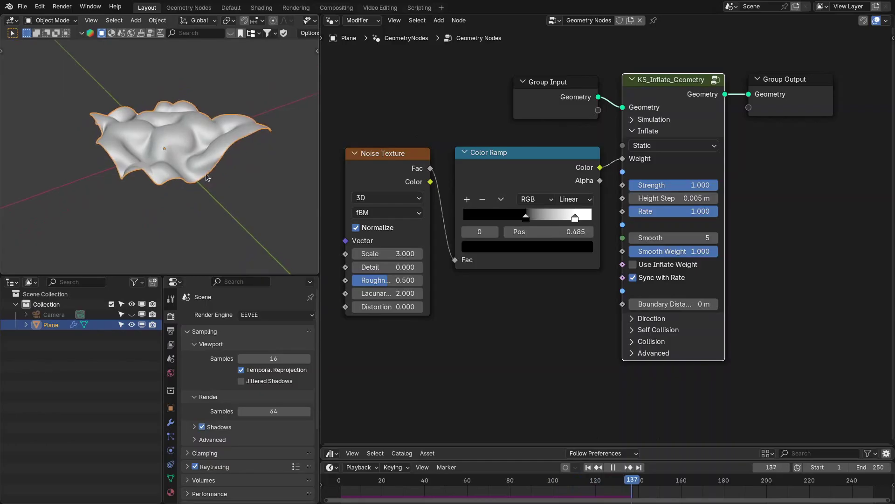
{"action": "key", "text": "space"}
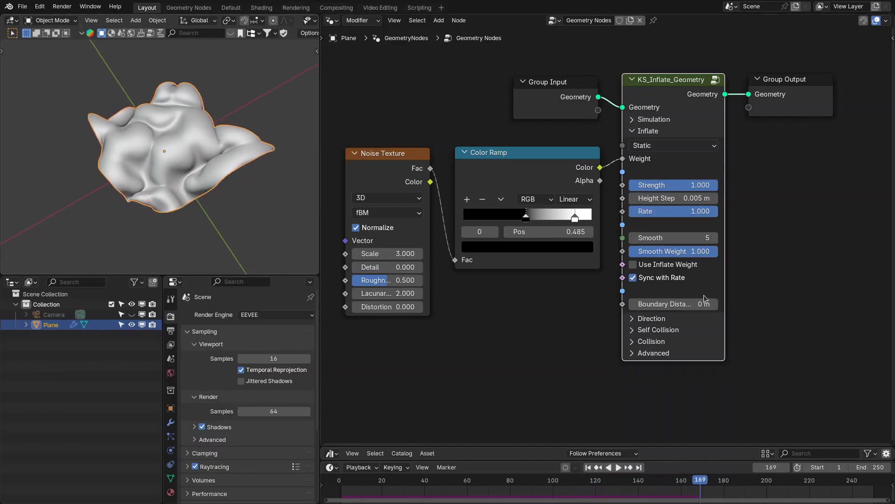
Set Boundary Distance to 0.05 m and play the simulation again
{"action": "left_click", "coordinate": [692, 303]}
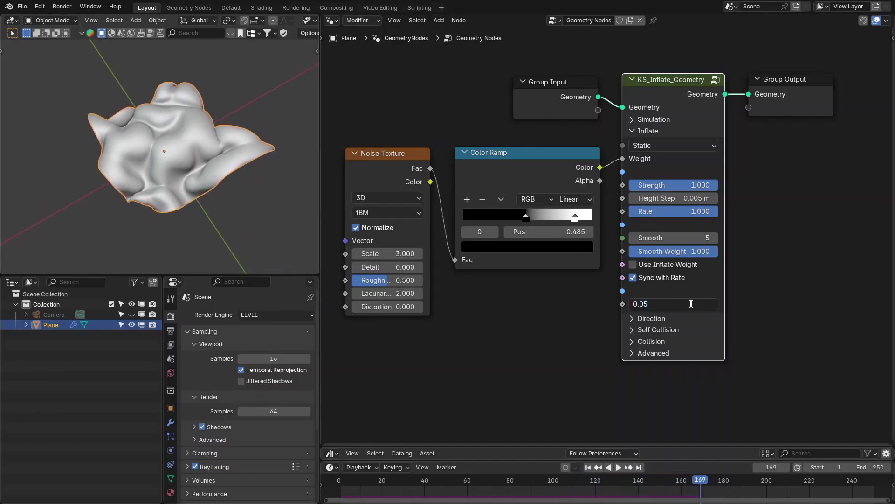
{"action": "key", "text": "Return"}
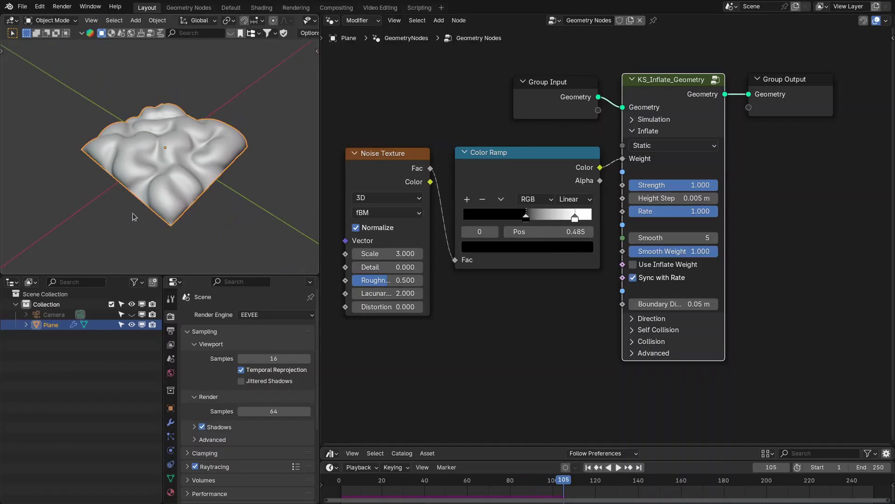
{"action": "key", "text": "space"}
Expand the inflate node's Direction settings and test the Direction Factor from 0 to 1
{"action": "middle_click_drag", "start_coordinate": [143, 180], "coordinate": [214, 140]}
{"action": "left_click", "coordinate": [658, 157]}
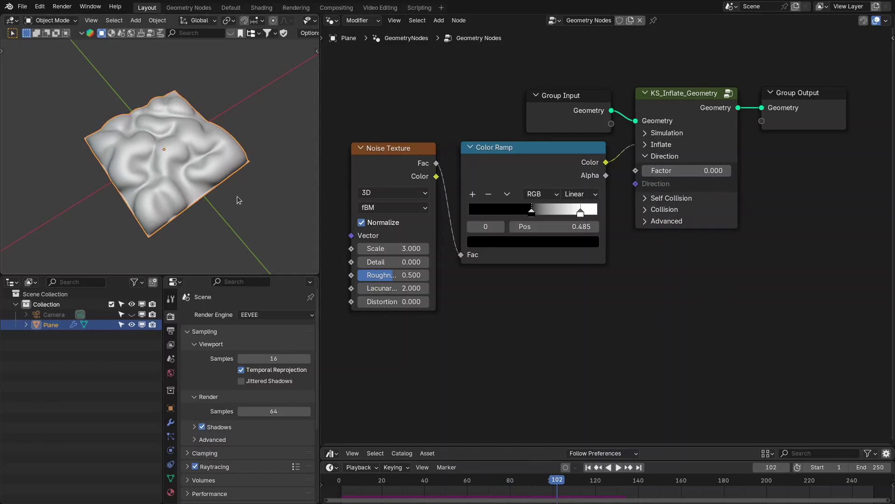
{"action": "middle_click_drag", "start_coordinate": [238, 200], "coordinate": [238, 163]}
{"action": "middle_click_drag", "start_coordinate": [227, 129], "coordinate": [227, 163]}
{"action": "mouse_move", "coordinate": [648, 170]}
{"action": "left_mouse_down"}
{"action": "mouse_move", "coordinate": [731, 170]}
{"action": "mouse_move", "coordinate": [643, 171]}
{"action": "left_mouse_up"}
{"action": "left_click", "coordinate": [636, 185]}
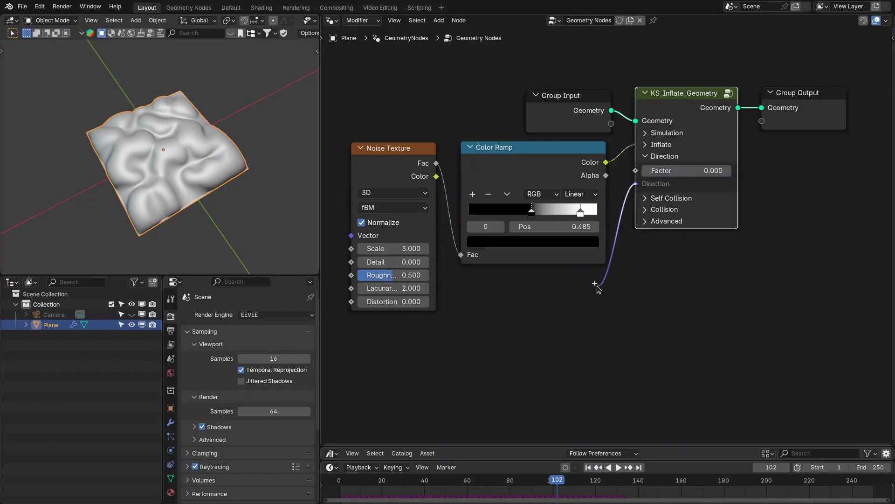
Duplicate the Noise Texture below the first and link its Color to Direction
{"action": "left_click_drag", "start_coordinate": [597, 287], "coordinate": [597, 285]}
{"action": "left_click", "coordinate": [376, 157]}
{"action": "key", "text": "shift+d"}
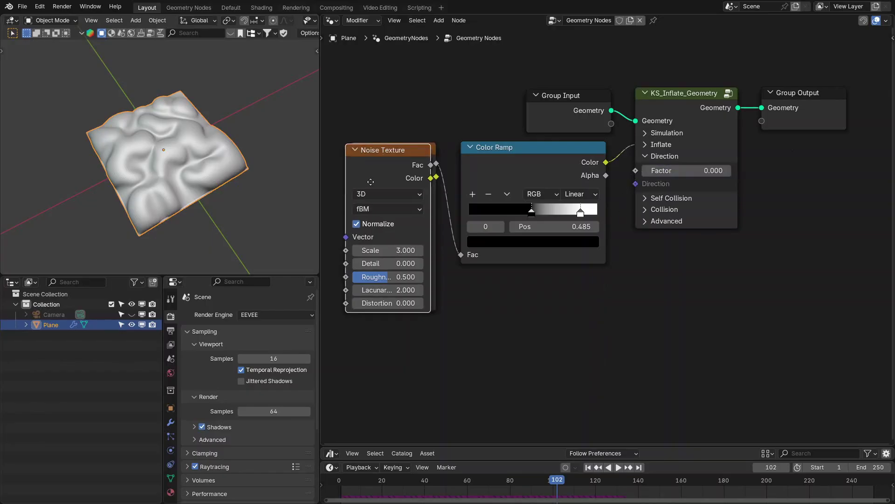
{"action": "key", "text": "shift+d"}
{"action": "left_click", "coordinate": [471, 311]}
{"action": "scroll", "coordinate": [513, 298], "scroll_direction": "down", "scroll_amount": 1}
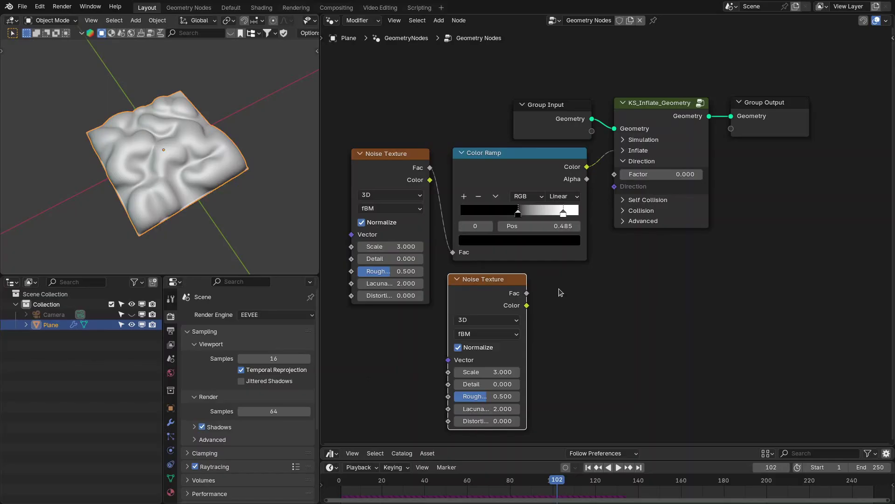
{"action": "left_click_drag", "start_coordinate": [526, 305], "coordinate": [614, 186]}
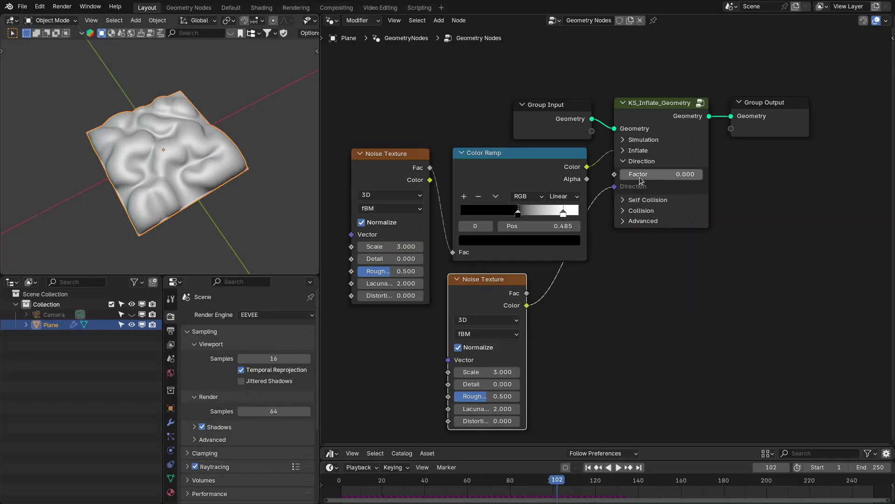
Set the Direction Factor to 0.5 and replay the simulation from frame 1
{"action": "left_click", "coordinate": [641, 177]}
{"action": "type", "text": "."}
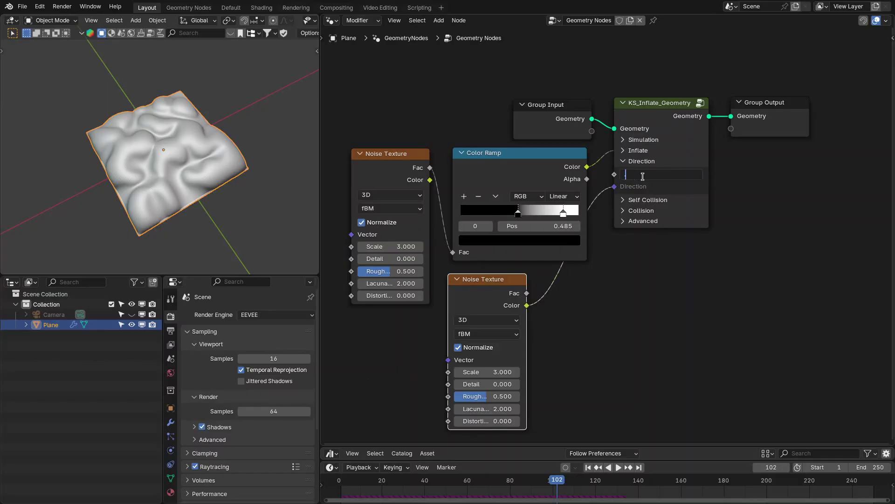
{"action": "type", "text": "5"}
{"action": "key", "text": "Return"}
{"action": "key", "text": "shift+Left"}
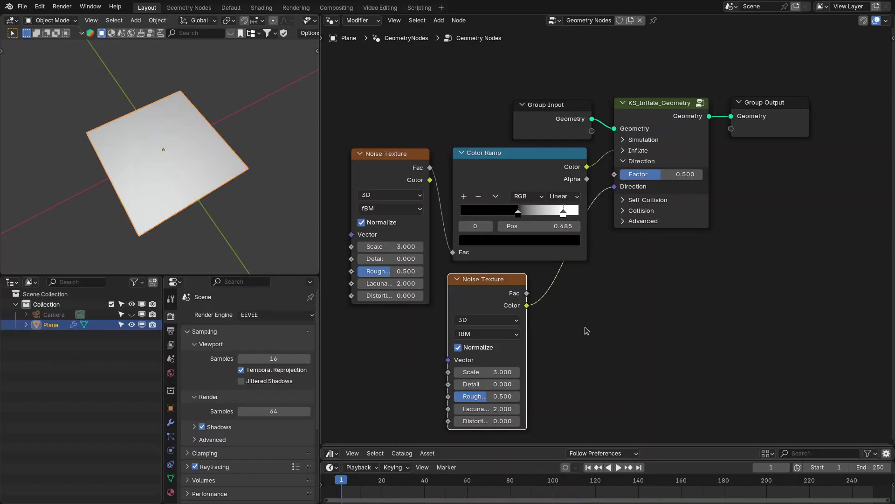
{"action": "key", "text": "space"}
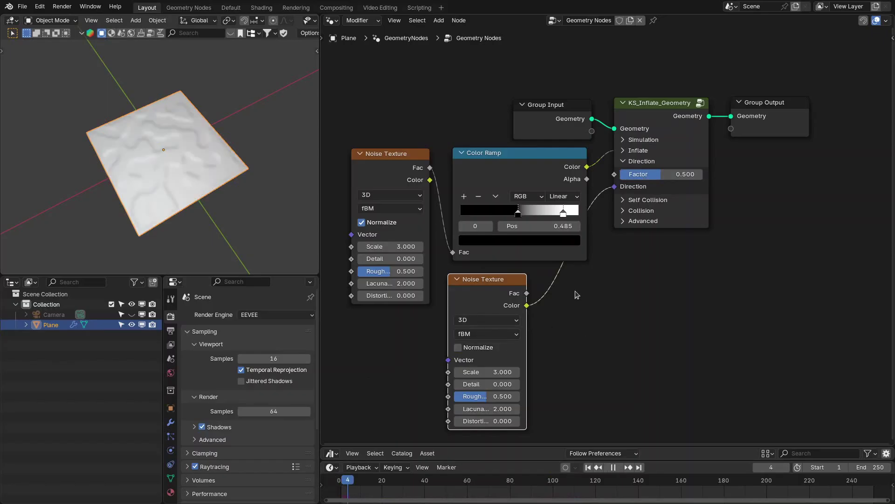
Try Direction Factors of 1.000 and 0.224, settle on 0.960, and replay
{"action": "left_click_drag", "start_coordinate": [661, 175], "coordinate": [703, 175]}
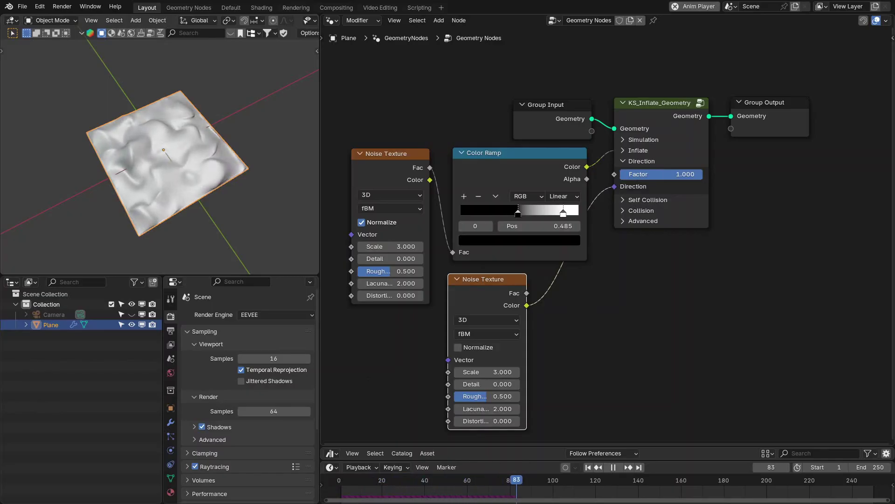
{"action": "mouse_move", "coordinate": [700, 174]}
{"action": "left_mouse_down"}
{"action": "mouse_move", "coordinate": [639, 174]}
{"action": "mouse_move", "coordinate": [699, 174]}
{"action": "left_mouse_up"}
{"action": "middle_click_drag", "start_coordinate": [233, 148], "coordinate": [122, 191]}
{"action": "scroll", "coordinate": [235, 159], "scroll_direction": "up", "scroll_amount": 2}
{"action": "key", "text": "space"}
{"action": "key", "text": "shift+Left"}
{"action": "key", "text": "space"}
Delete the extra Noise Texture node and browse the Add menu without adding anything
{"action": "key", "text": "x"}
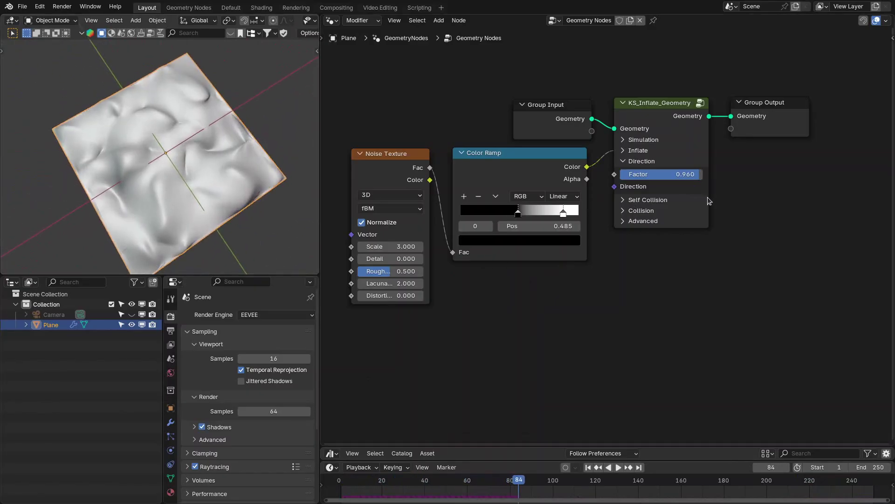
{"action": "left_click_drag", "start_coordinate": [701, 176], "coordinate": [598, 242]}
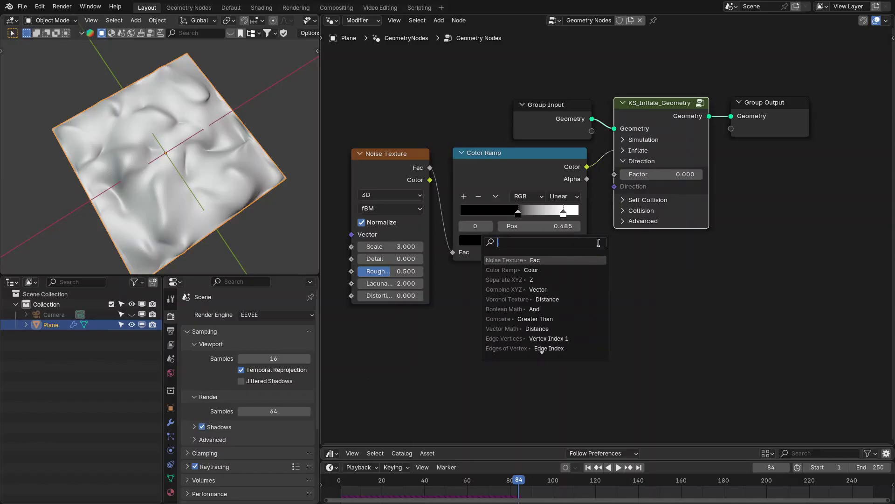
{"action": "key", "text": "Escape"}
{"action": "key", "text": "shift+a"}
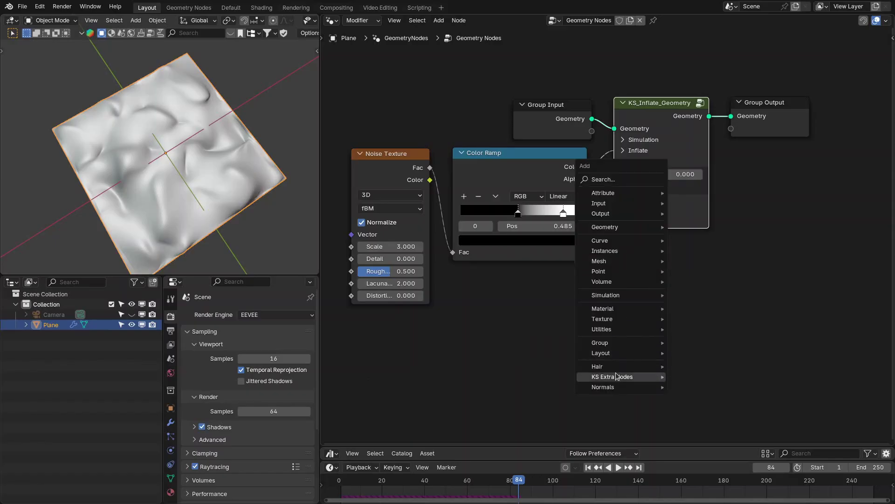
{"action": "mouse_move", "coordinate": [616, 377]}
{"action": "mouse_move", "coordinate": [721, 264]}
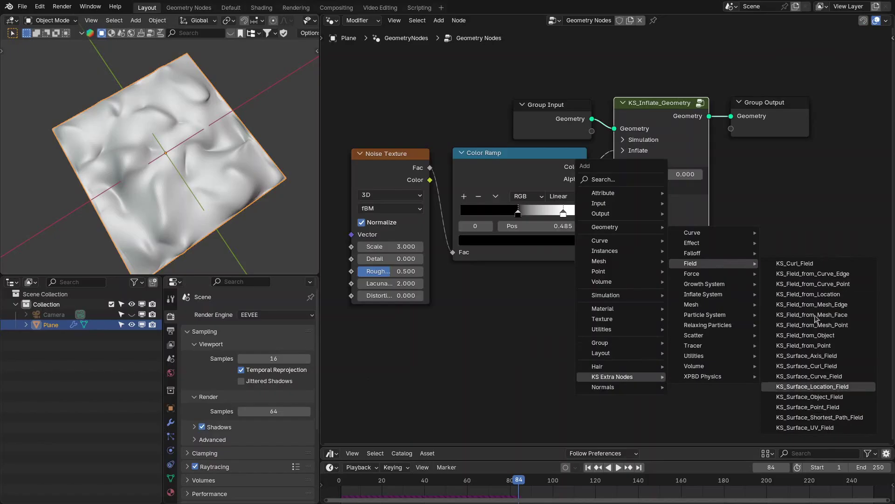
Collapse Direction, expand Self Collision and Inflate, and set the inflate smoothing to 3
{"action": "left_click", "coordinate": [660, 161]}
{"action": "left_click", "coordinate": [662, 172]}
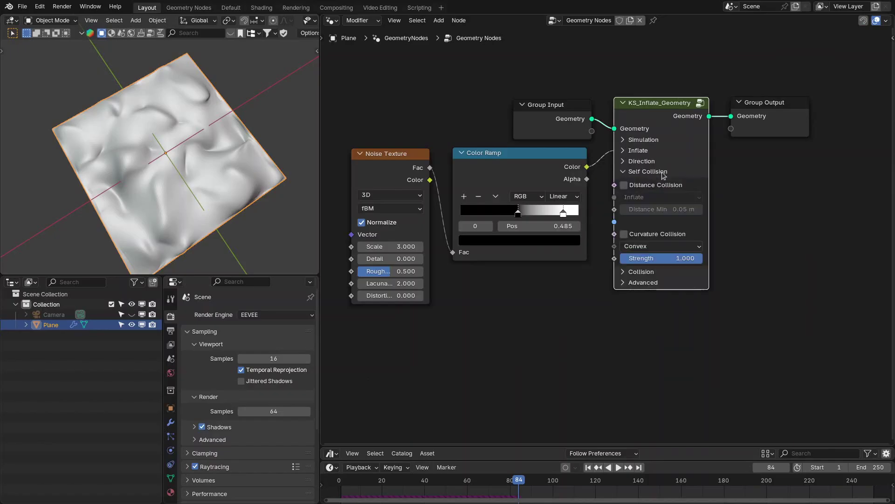
{"action": "left_click", "coordinate": [645, 151]}
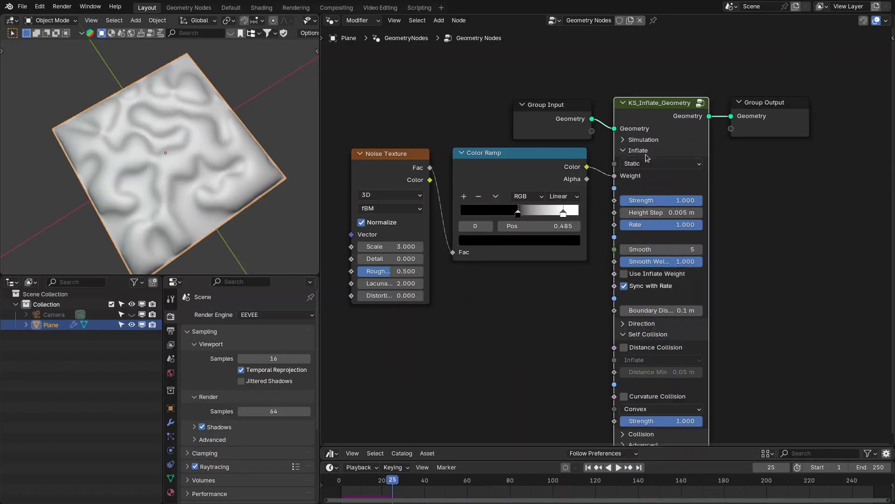
{"action": "double_click", "coordinate": [680, 250]}
{"action": "type", "text": "3"}
{"action": "key", "text": "Return"}
{"action": "key", "text": "shift+Left"}
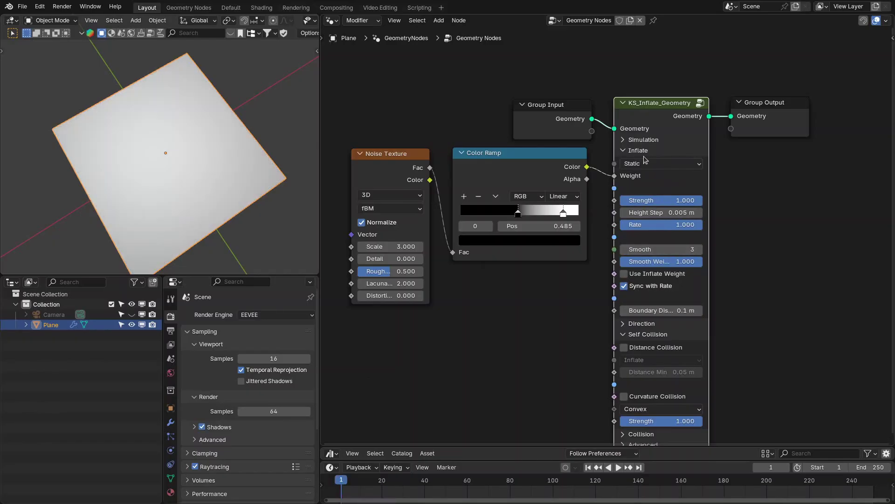
Replay the inflation and watch the plane swell into large rounded lumps
{"action": "left_click", "coordinate": [644, 153]}
{"action": "key", "text": "space"}
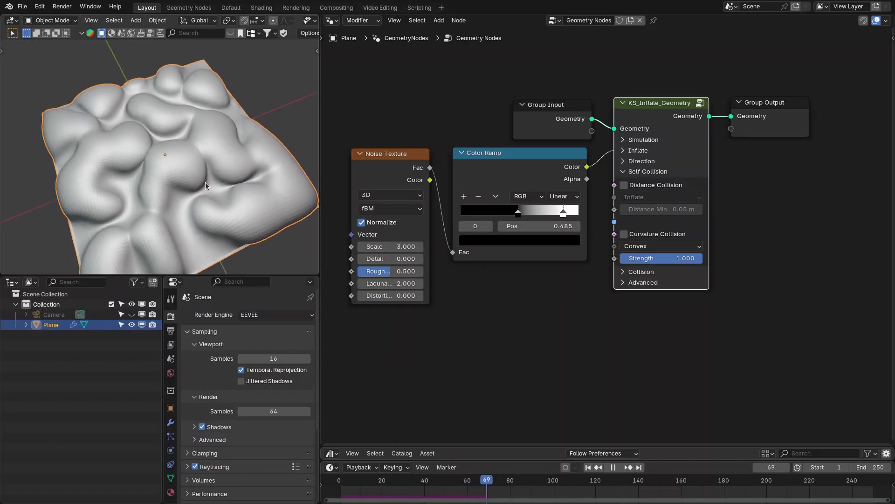
{"action": "middle_click_drag", "start_coordinate": [244, 192], "coordinate": [169, 181]}
{"action": "key", "text": "space"}
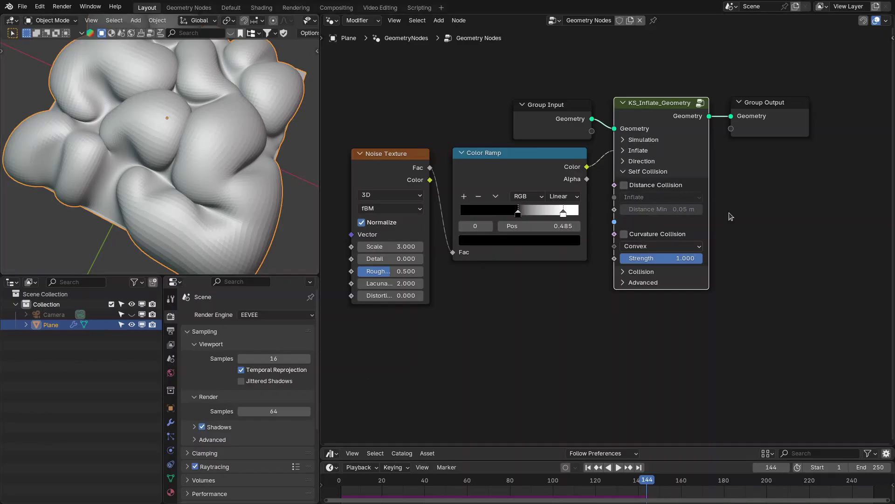
Enable Distance Collision with a 0.1 m minimum distance and replay the simulation
{"action": "left_click", "coordinate": [652, 186]}
{"action": "left_click", "coordinate": [671, 209]}
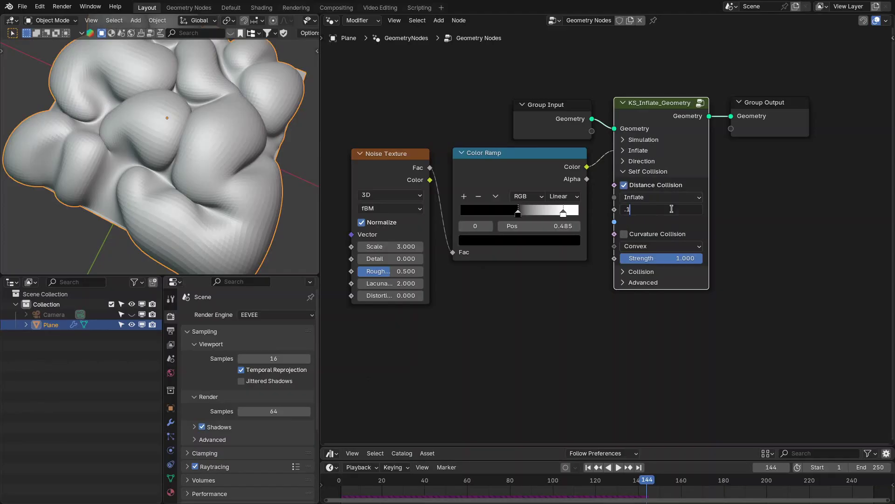
{"action": "key", "text": "Return"}
{"action": "key", "text": "shift+Left"}
{"action": "key", "text": "space"}
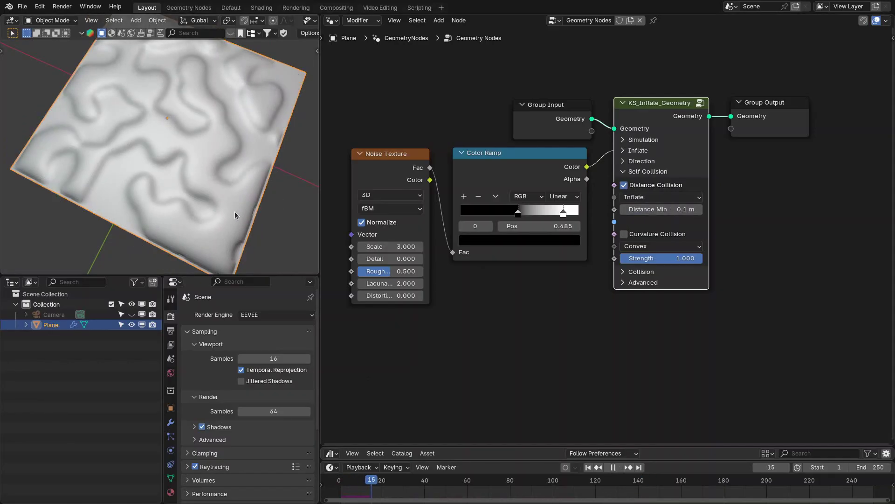
{"action": "middle_click_drag", "start_coordinate": [234, 212], "coordinate": [208, 187]}
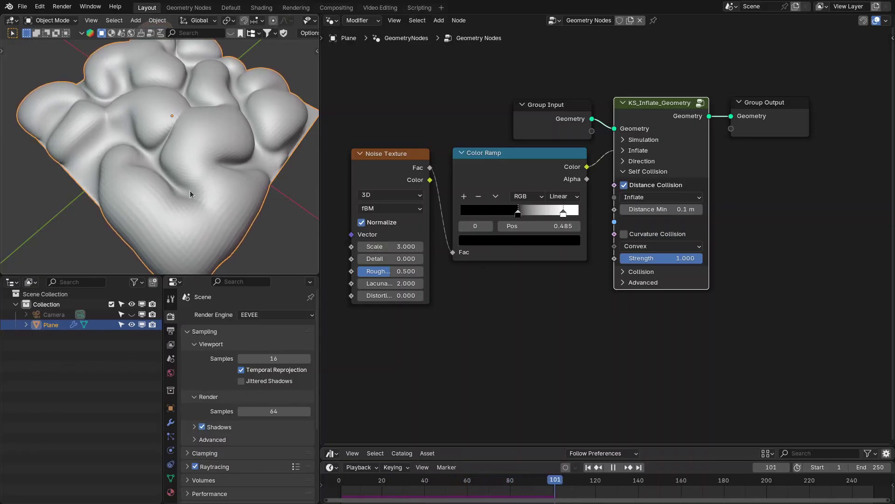
{"action": "key", "text": "space"}
Compare the Inflate and Geometry distance collision modes, then switch on Curvature Collision
{"action": "left_click", "coordinate": [650, 197]}
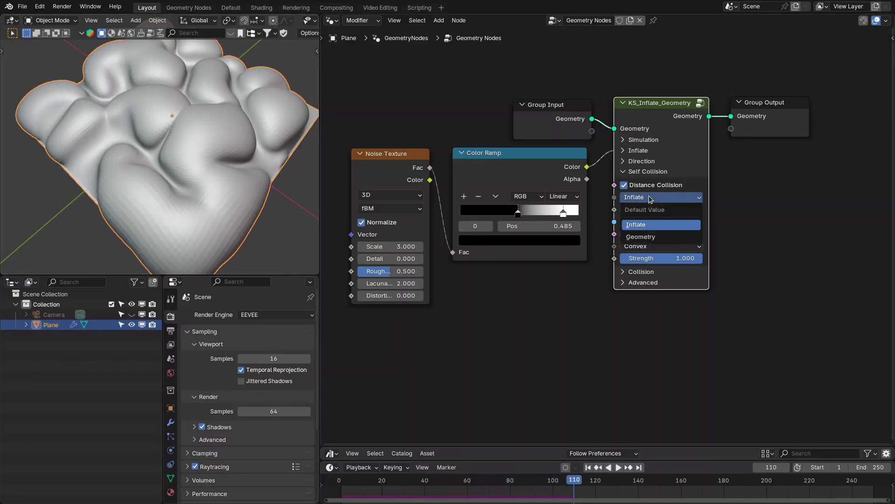
{"action": "left_click", "coordinate": [636, 225]}
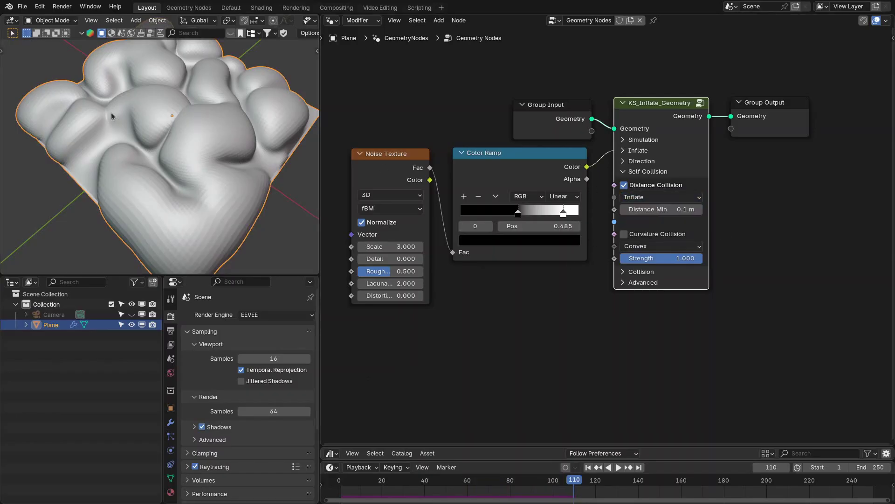
{"action": "middle_click_drag", "start_coordinate": [238, 91], "coordinate": [213, 108]}
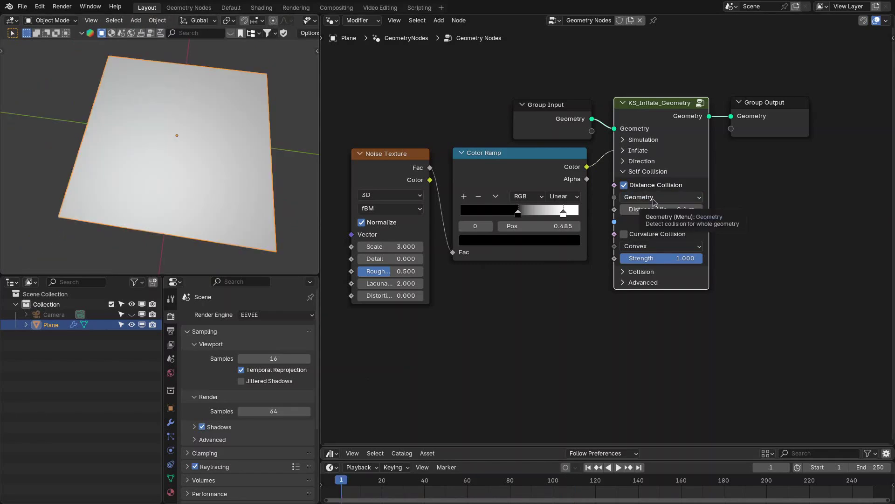
{"action": "left_click", "coordinate": [653, 199]}
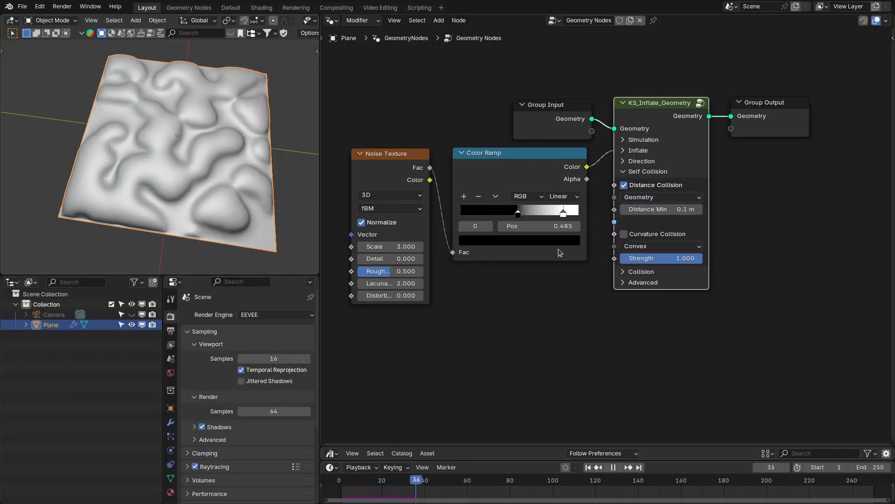
{"action": "middle_click_drag", "start_coordinate": [170, 162], "coordinate": [208, 151]}
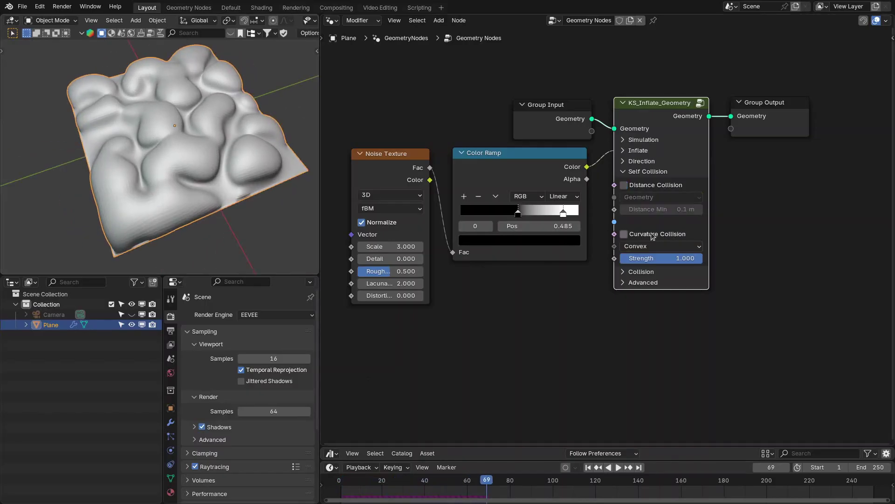
{"action": "left_click", "coordinate": [652, 235]}
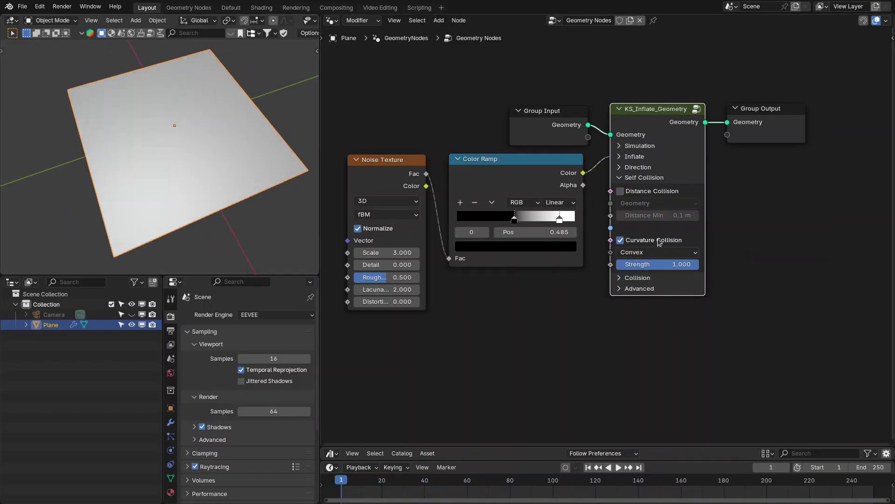
Check the Convex curvature collision mode and play the simulation, orbiting the wrinkling plane
{"action": "left_click", "coordinate": [642, 253]}
{"action": "key", "text": "space"}
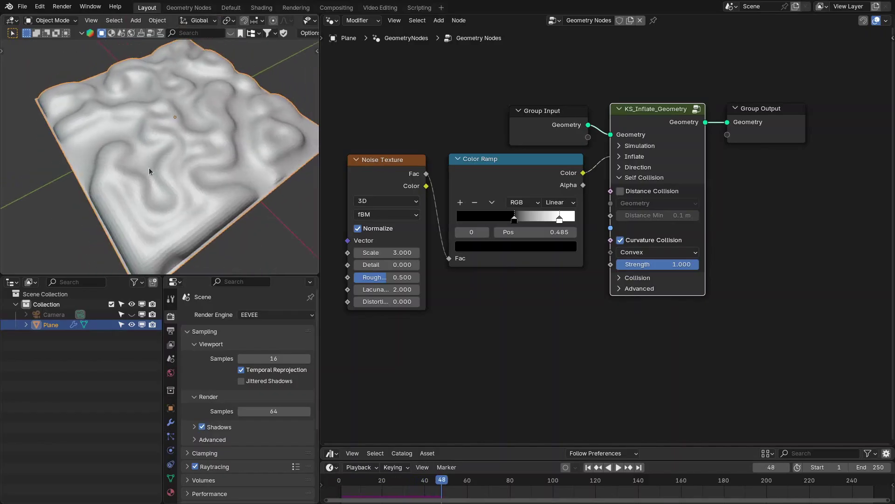
{"action": "middle_click_drag", "start_coordinate": [149, 171], "coordinate": [132, 186]}
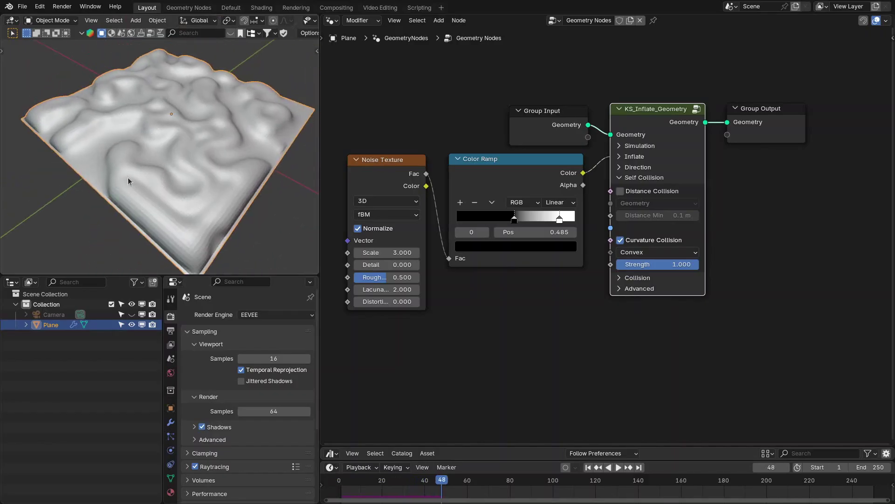
{"action": "key", "text": "space"}
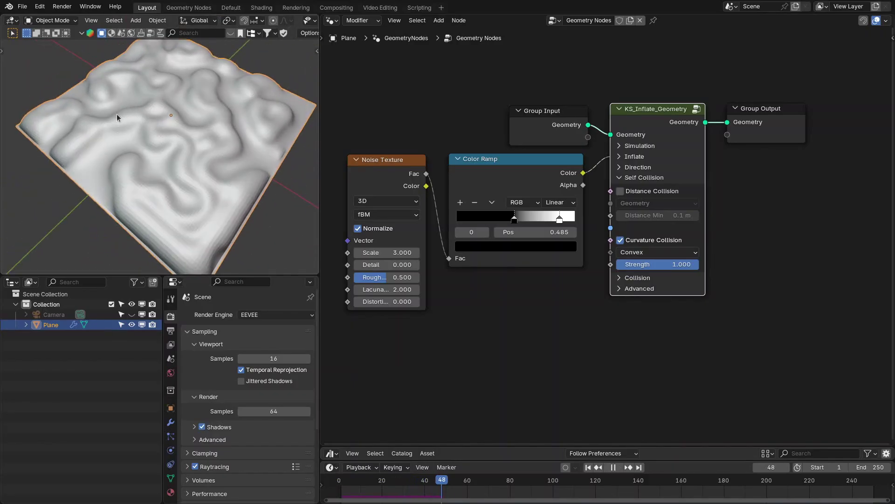
{"action": "middle_click_drag", "start_coordinate": [185, 176], "coordinate": [177, 186]}
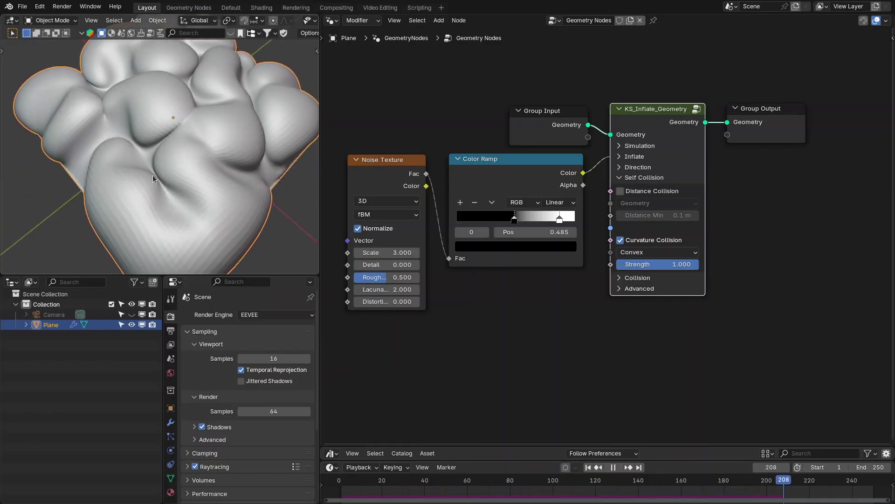
{"action": "middle_click_drag", "start_coordinate": [158, 184], "coordinate": [197, 160]}
Scrub the inflation from frame 58, stop playback, and zoom in on the puffy shape
{"action": "left_click", "coordinate": [463, 482]}
{"action": "left_click_drag", "start_coordinate": [464, 485], "coordinate": [599, 468]}
{"action": "middle_click_drag", "start_coordinate": [217, 159], "coordinate": [173, 164]}
{"action": "key", "text": "space"}
{"action": "scroll", "coordinate": [178, 152], "scroll_direction": "up", "scroll_amount": 2}
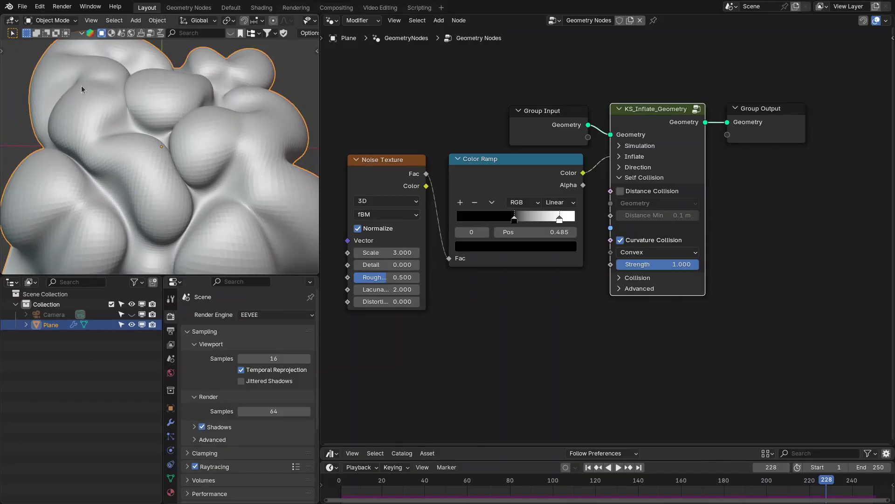
{"action": "scroll", "coordinate": [161, 235], "scroll_direction": "down", "scroll_amount": 3}
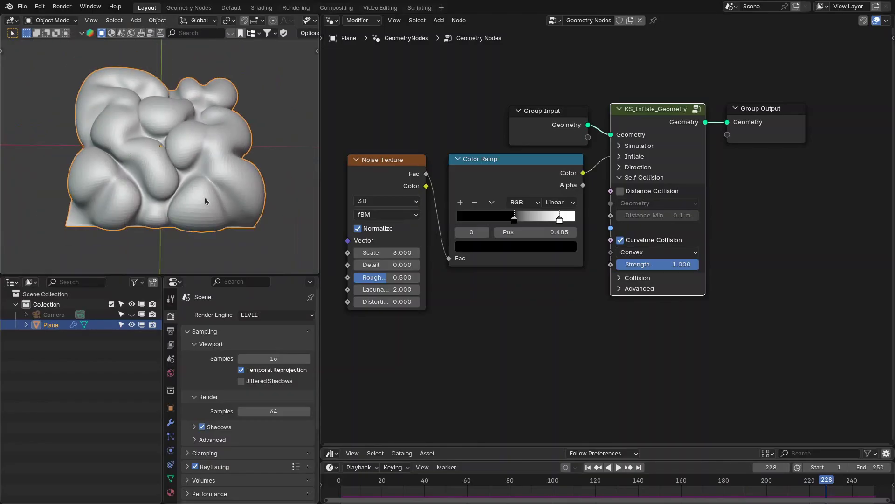
{"action": "scroll", "coordinate": [219, 141], "scroll_direction": "up", "scroll_amount": 1}
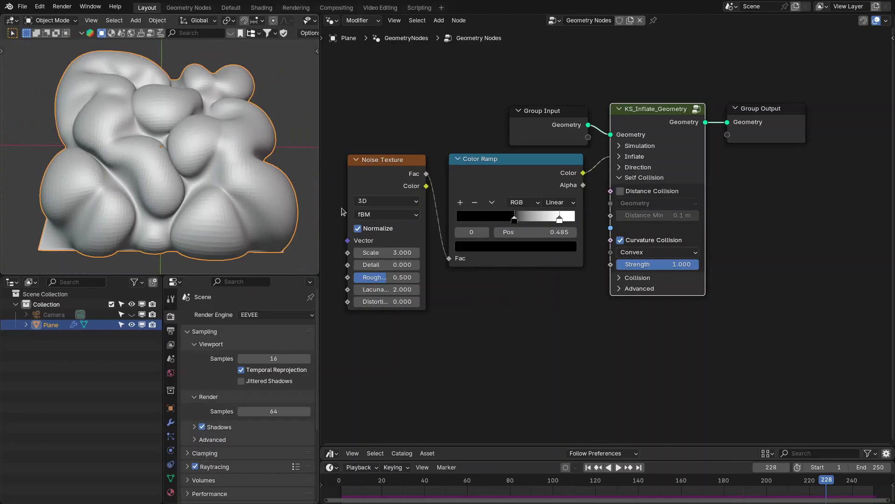
{"action": "left_click", "coordinate": [630, 252]}
Switch curvature collision to Concave at strength 0.25, replay, and inspect frame 250
{"action": "left_click", "coordinate": [658, 282]}
{"action": "key", "text": "shift+Left"}
{"action": "key", "text": "space"}
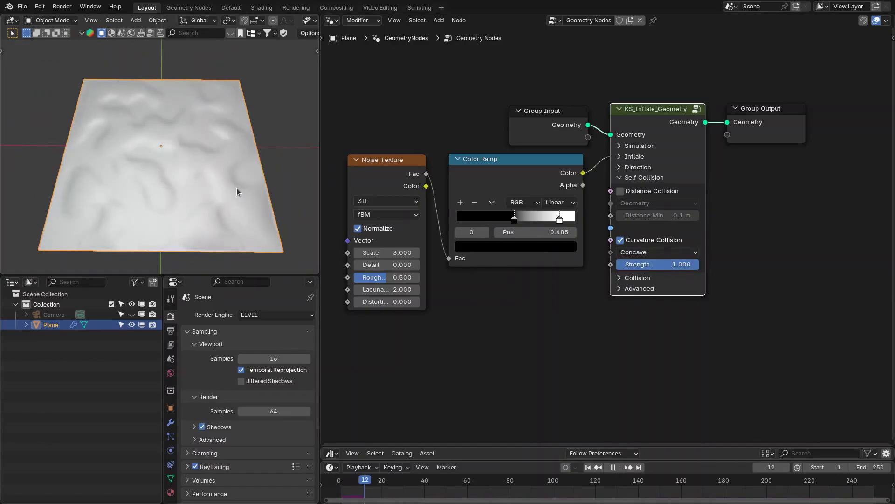
{"action": "left_click", "coordinate": [674, 270]}
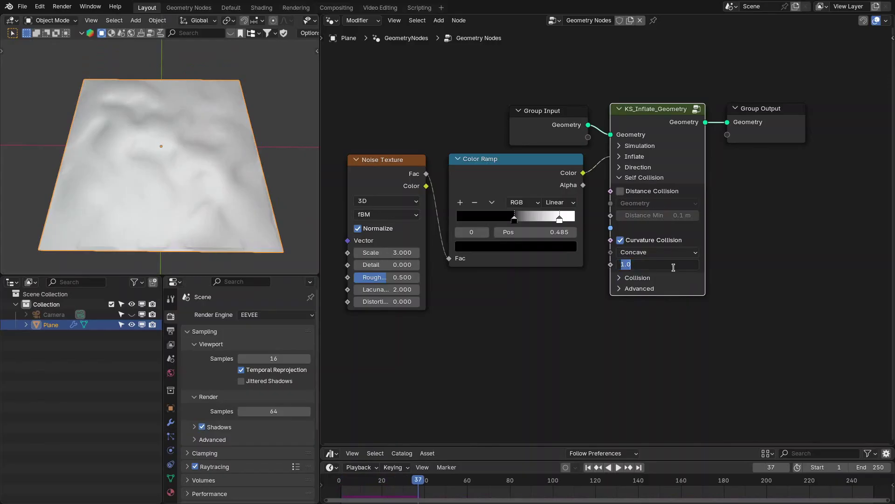
{"action": "type", "text": ".25"}
{"action": "key", "text": "Return"}
{"action": "key", "text": "shift+Left"}
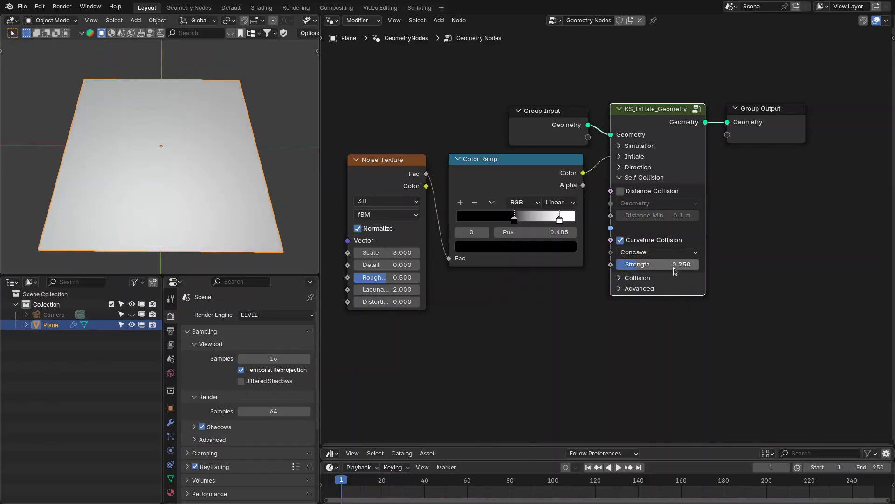
{"action": "key", "text": "space"}
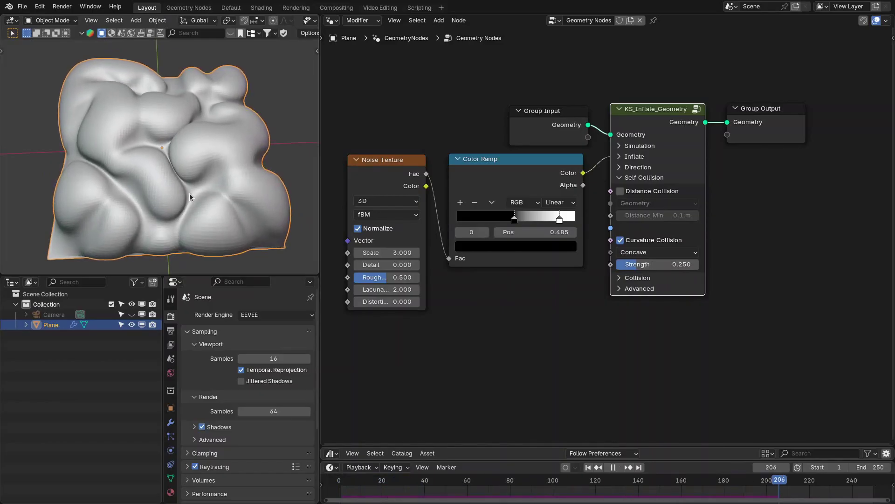
{"action": "key", "text": "space"}
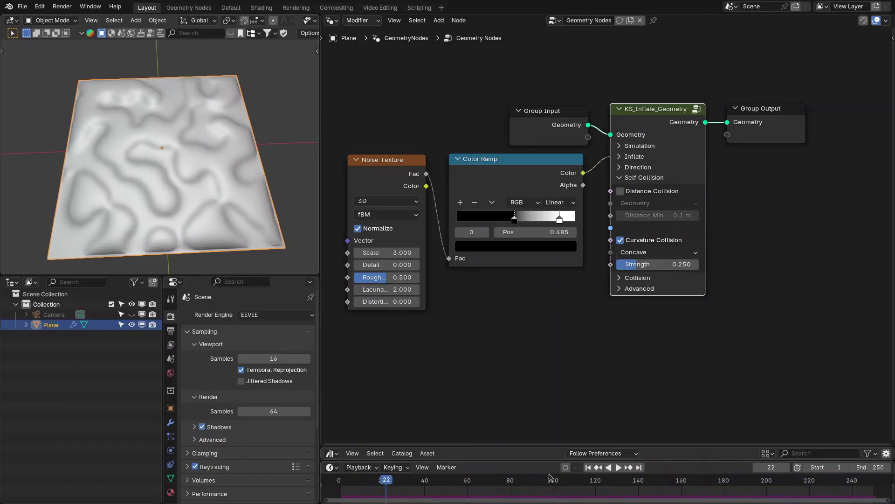
{"action": "left_click", "coordinate": [639, 467]}
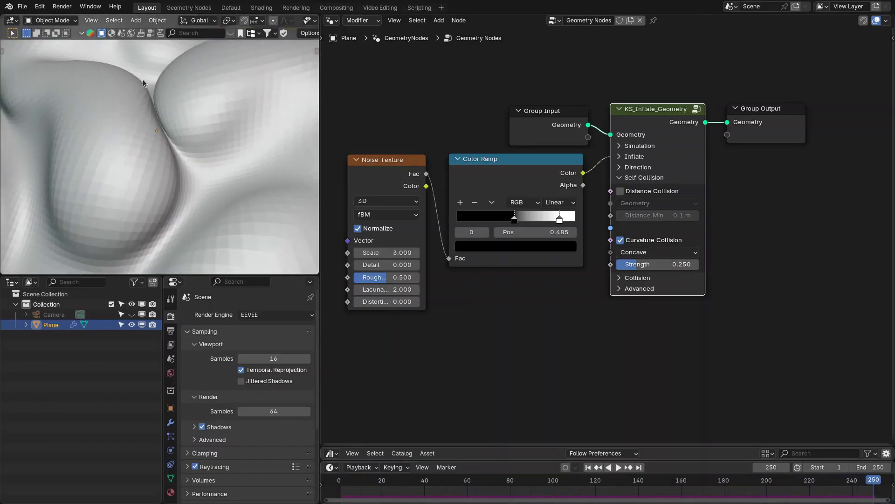
{"action": "middle_click_drag", "start_coordinate": [142, 79], "coordinate": [184, 142]}
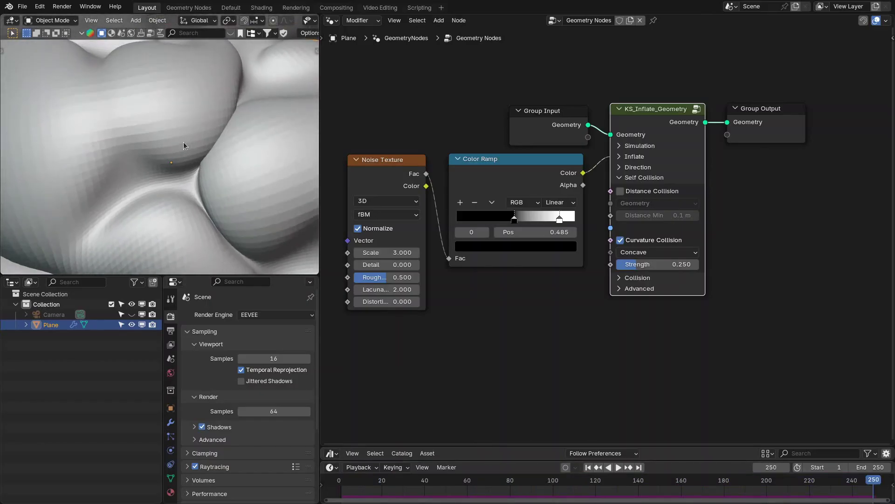
{"action": "scroll", "coordinate": [184, 141], "scroll_direction": "down", "scroll_amount": 3}
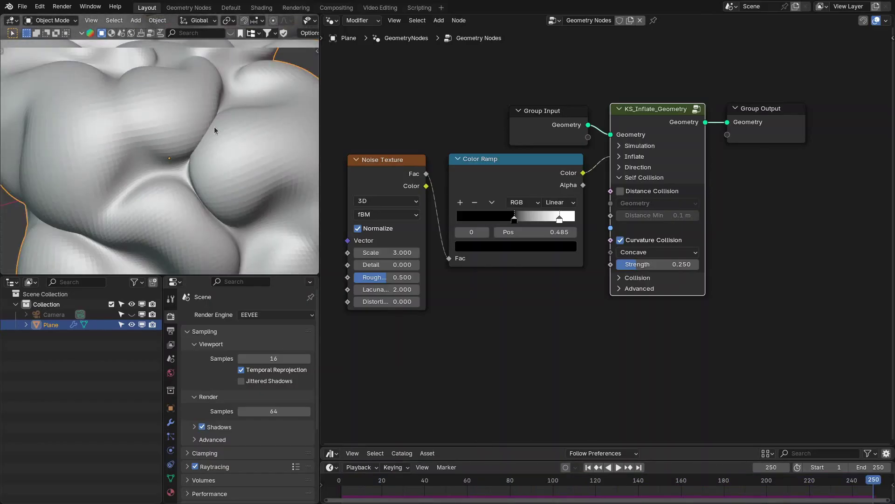
Raise the curvature collision strength to 0.35 and replay the inflation
{"action": "double_click", "coordinate": [679, 264]}
{"action": "type", "text": "0.35"}
{"action": "key", "text": "Return"}
{"action": "key", "text": "shift+Left"}
{"action": "key", "text": "space"}
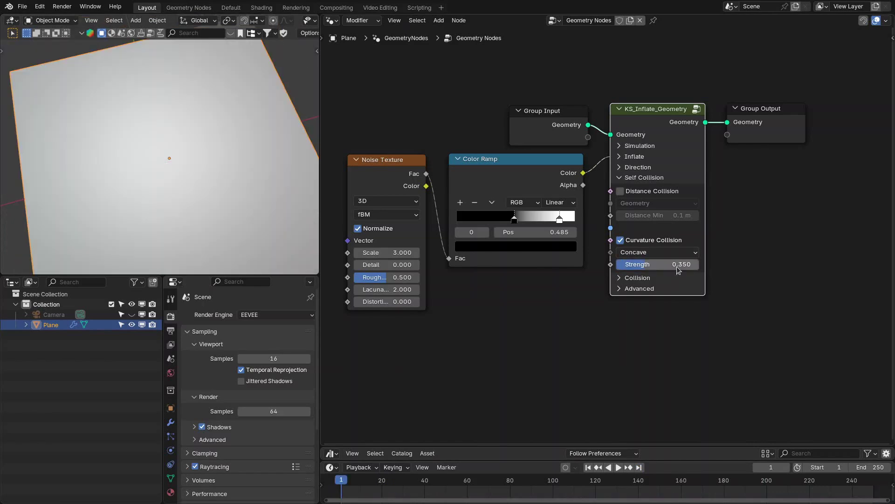
{"action": "middle_click_drag", "start_coordinate": [215, 108], "coordinate": [173, 157]}
{"action": "key", "text": "space"}
Set the curvature collision strength to 0.5, replay, and jump to the final frame
{"action": "scroll", "coordinate": [125, 138], "scroll_direction": "up", "scroll_amount": 2}
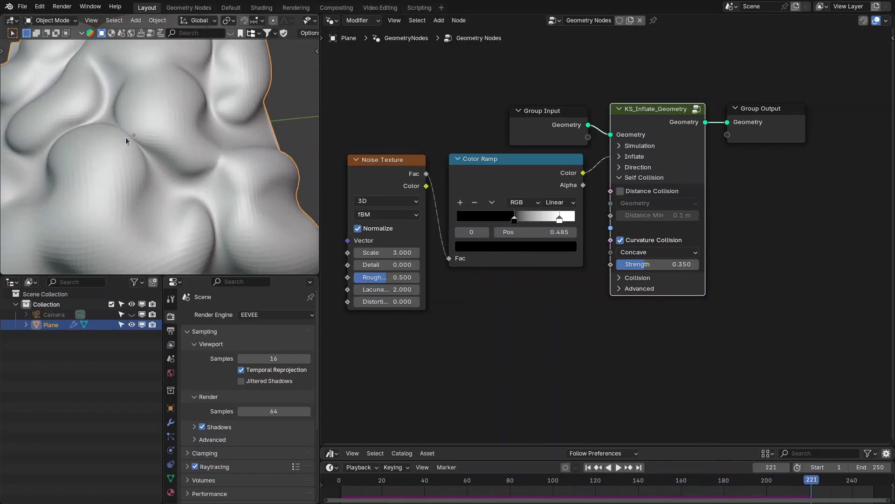
{"action": "left_click", "coordinate": [667, 266]}
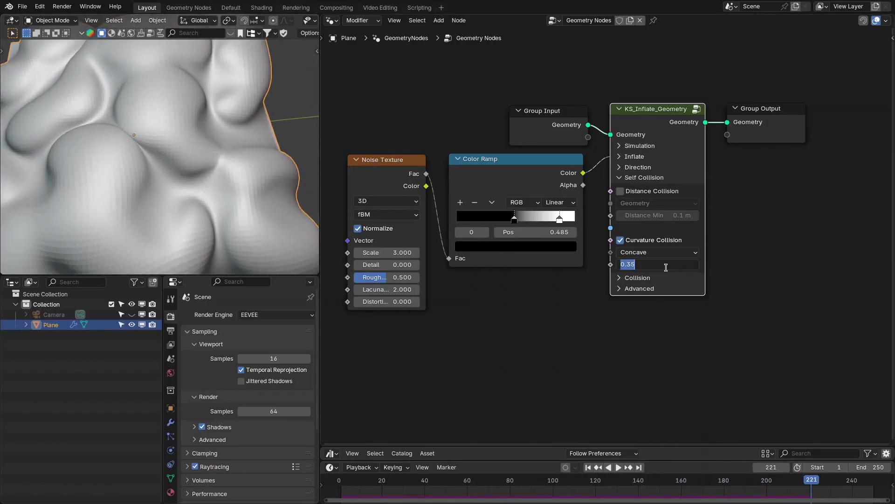
{"action": "type", "text": "0.5"}
{"action": "key", "text": "Return"}
{"action": "scroll", "coordinate": [144, 158], "scroll_direction": "down", "scroll_amount": 3}
{"action": "middle_click_drag", "start_coordinate": [144, 158], "coordinate": [157, 156]}
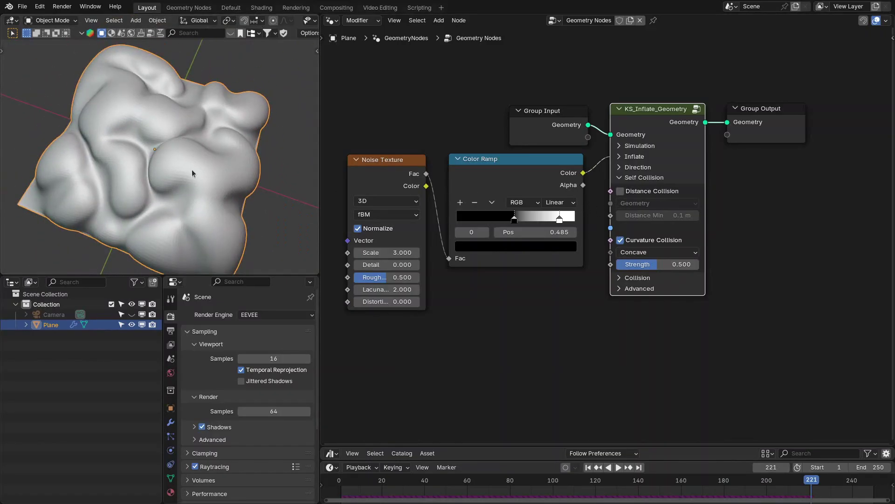
{"action": "key", "text": "space"}
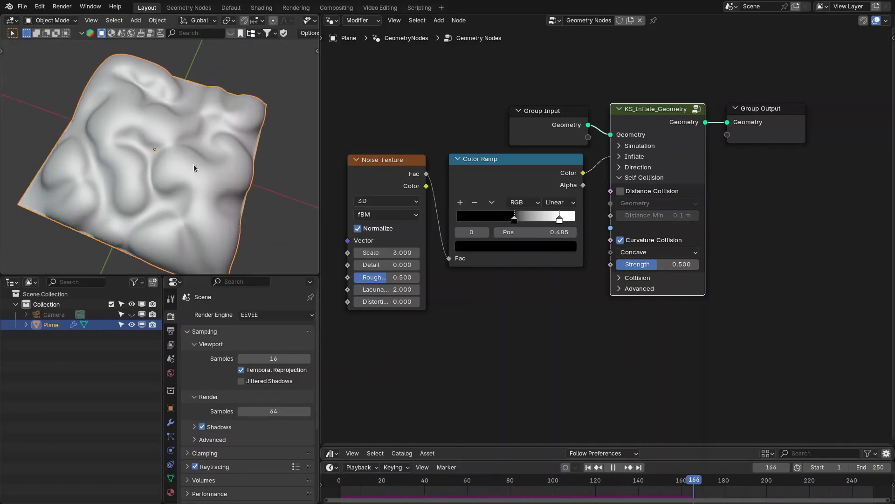
{"action": "key", "text": "space"}
{"action": "key", "text": "shift+Left"}
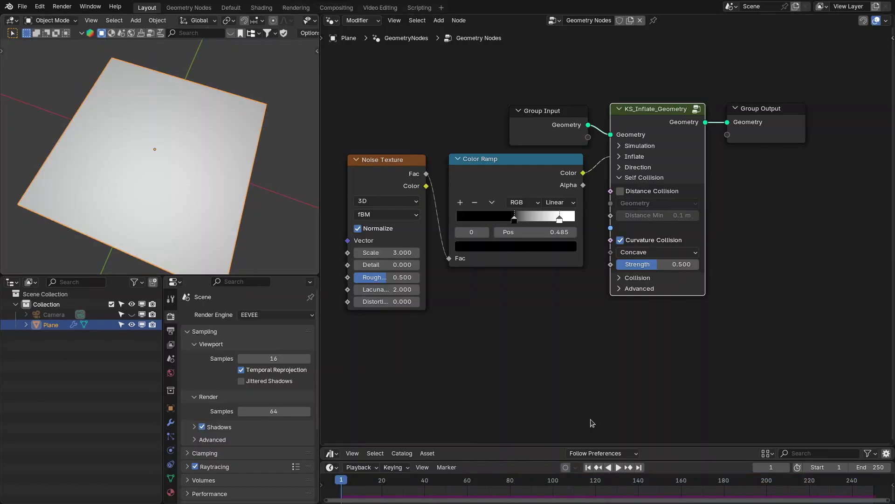
{"action": "left_click", "coordinate": [639, 467]}
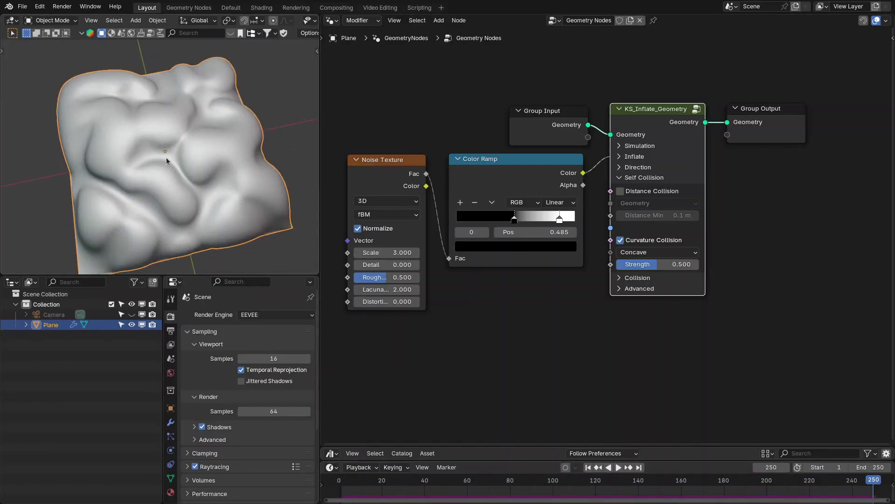
Collapse Self Collision and tick Enable in the inflate node's Collision panel
{"action": "left_click", "coordinate": [644, 178]}
{"action": "left_click", "coordinate": [643, 190]}
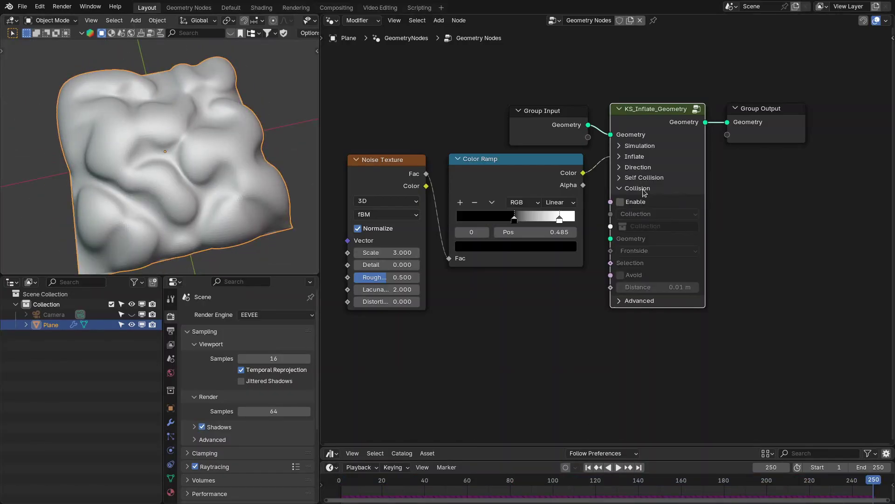
{"action": "left_click", "coordinate": [621, 201]}
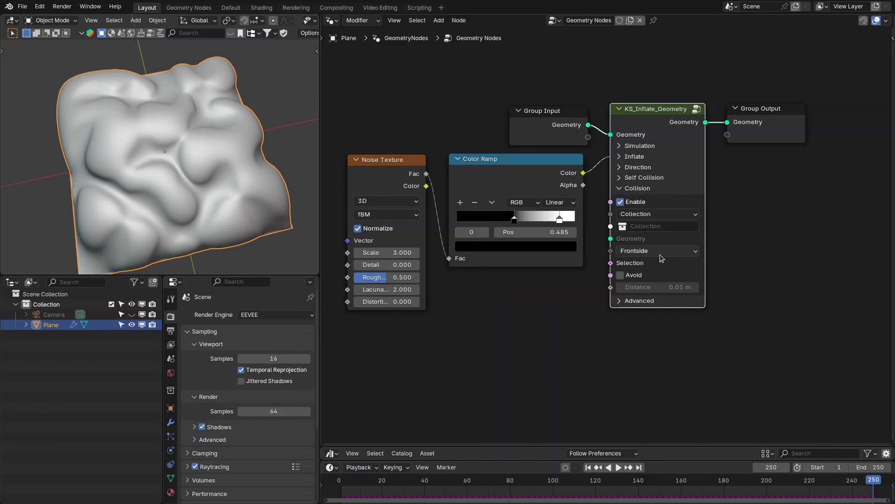
{"action": "scroll", "coordinate": [584, 251], "scroll_direction": "down", "scroll_amount": 1}
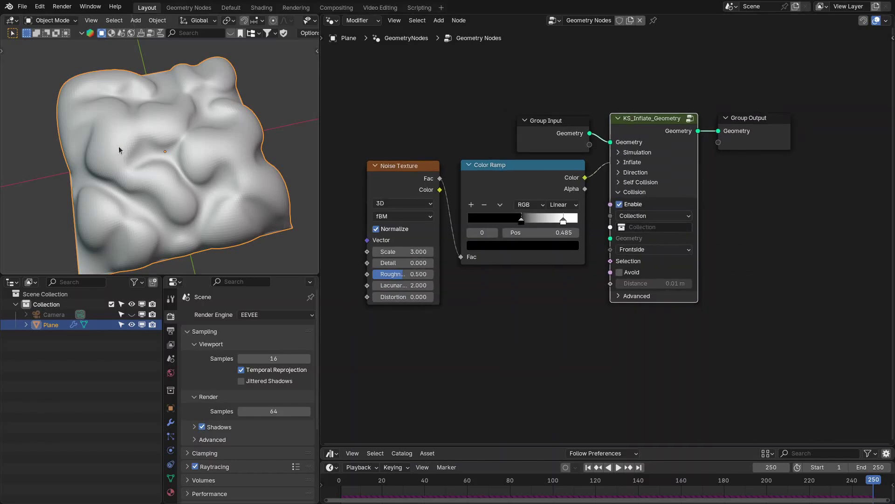
{"action": "key", "text": "shift+a"}
Add a UV sphere at the origin, scale it down, and raise it along Z
{"action": "mouse_move", "coordinate": [121, 147]}
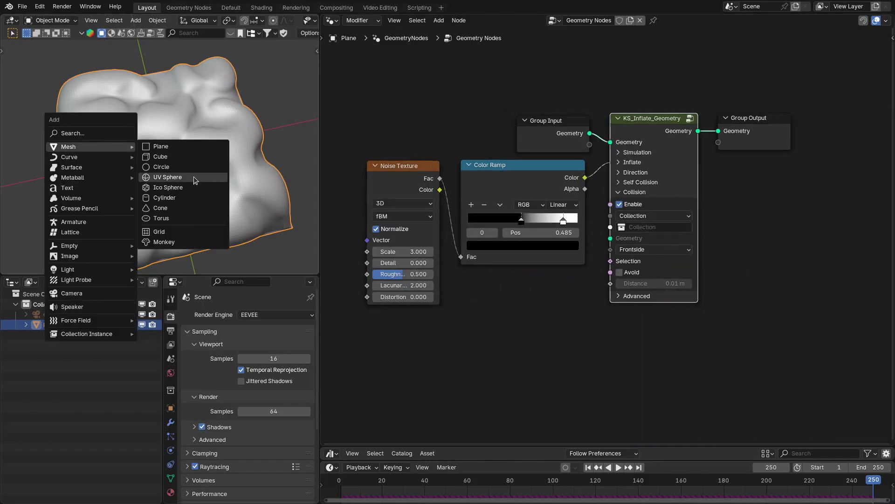
{"action": "left_click", "coordinate": [194, 177]}
{"action": "key", "text": "alt+g"}
{"action": "key", "text": "s"}
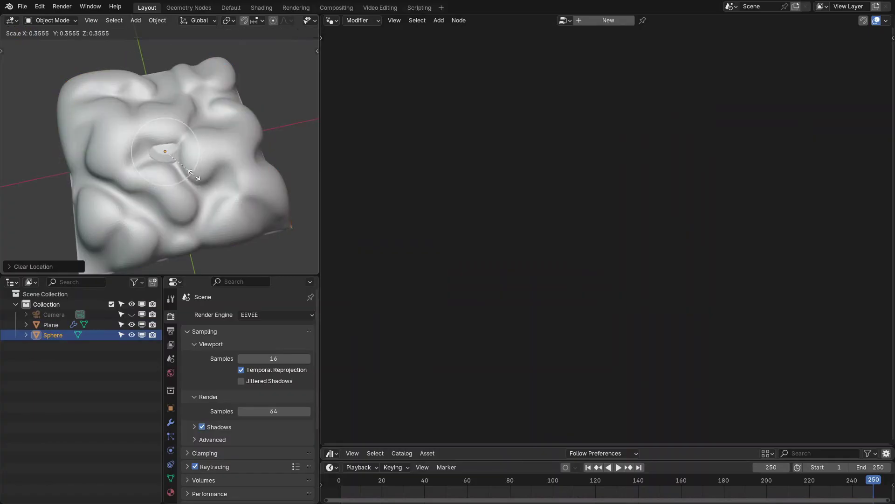
{"action": "left_click", "coordinate": [211, 196]}
{"action": "middle_click_drag", "start_coordinate": [210, 196], "coordinate": [245, 193]}
{"action": "key", "text": "g"}
{"action": "key", "text": "z"}
{"action": "left_click", "coordinate": [243, 169]}
Set the sphere's viewport display to Wire
{"action": "left_click", "coordinate": [171, 409]}
{"action": "scroll", "coordinate": [227, 460], "scroll_direction": "down", "scroll_amount": 4}
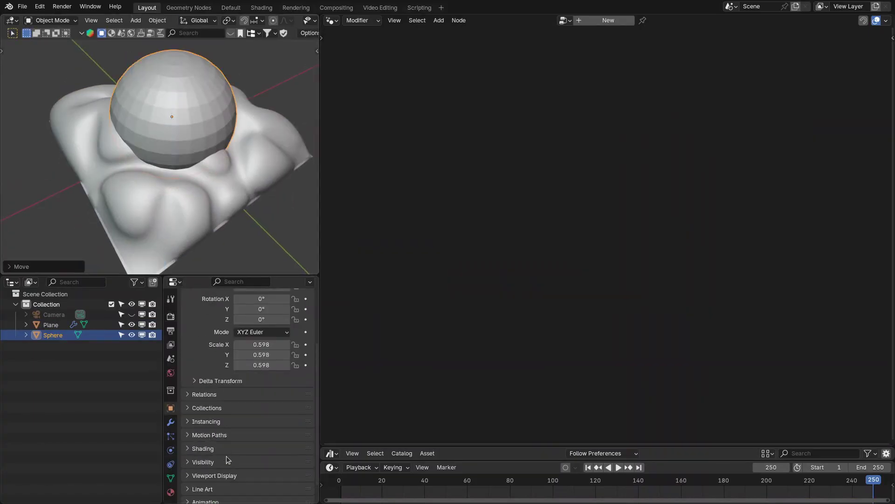
{"action": "left_click", "coordinate": [226, 475]}
{"action": "scroll", "coordinate": [261, 486], "scroll_direction": "down", "scroll_amount": 6}
{"action": "left_click", "coordinate": [266, 440]}
{"action": "left_click", "coordinate": [256, 464]}
Feed the Sphere via a Relative Object Info node into the plane's collision input, Geometry mode
{"action": "middle_click_drag", "start_coordinate": [273, 170], "coordinate": [275, 186]}
{"action": "left_click", "coordinate": [275, 187]}
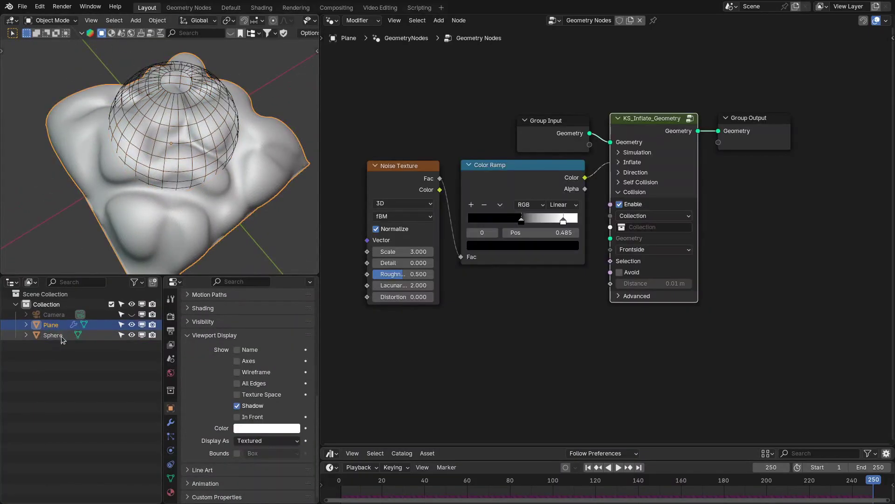
{"action": "left_click_drag", "start_coordinate": [62, 337], "coordinate": [456, 314]}
{"action": "left_click", "coordinate": [506, 374]}
{"action": "left_click_drag", "start_coordinate": [495, 359], "coordinate": [611, 239]}
{"action": "left_click", "coordinate": [623, 216]}
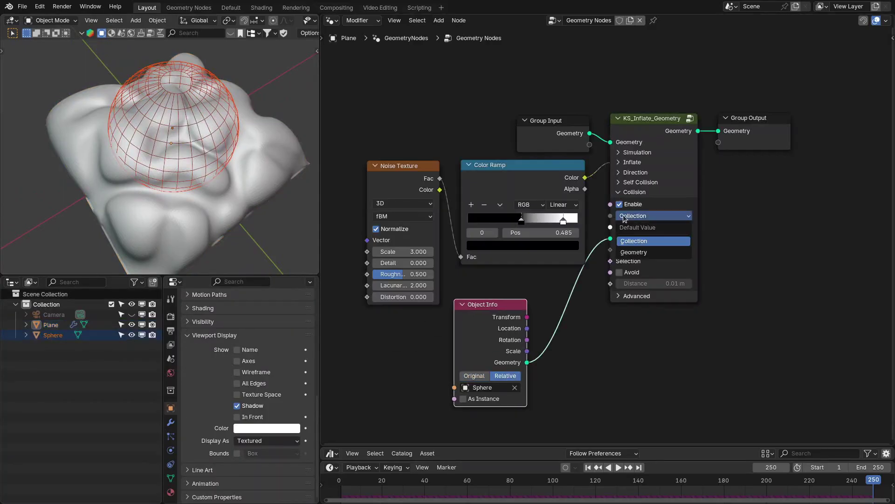
{"action": "left_click", "coordinate": [634, 252]}
{"action": "left_click_drag", "start_coordinate": [513, 305], "coordinate": [554, 277]}
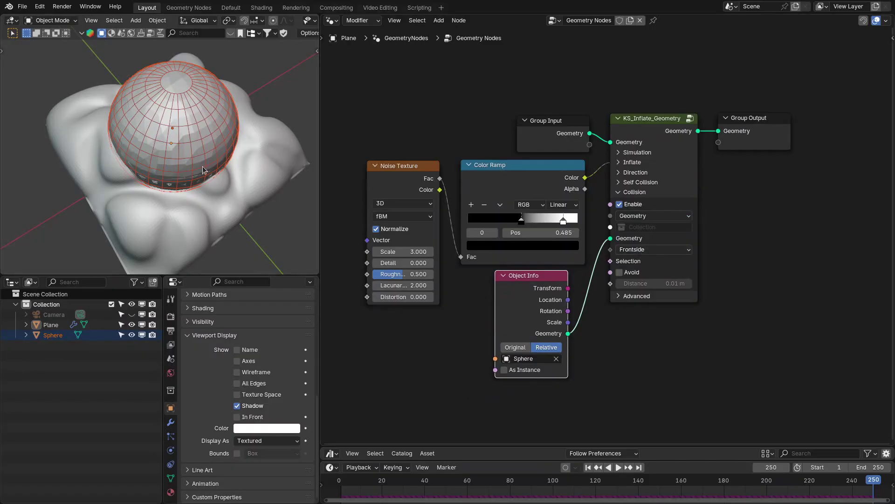
{"action": "middle_click_drag", "start_coordinate": [140, 154], "coordinate": [158, 150]}
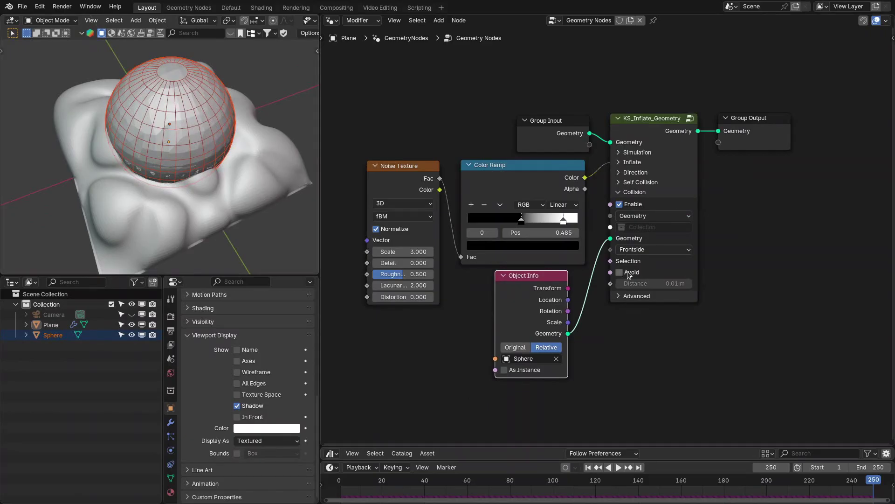
{"action": "key", "text": "shift+Left"}
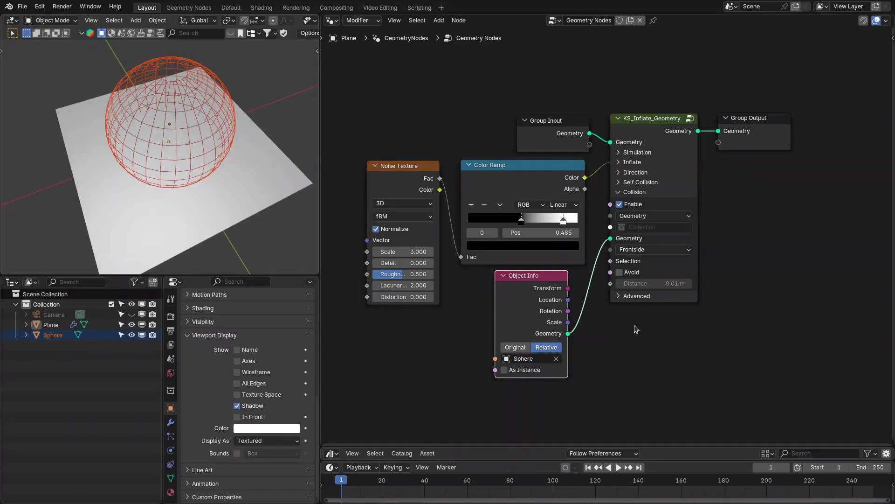
Play the simulation with the sphere collider, then deselect and hide the sphere
{"action": "key", "text": "space"}
{"action": "middle_click_drag", "start_coordinate": [223, 176], "coordinate": [236, 186]}
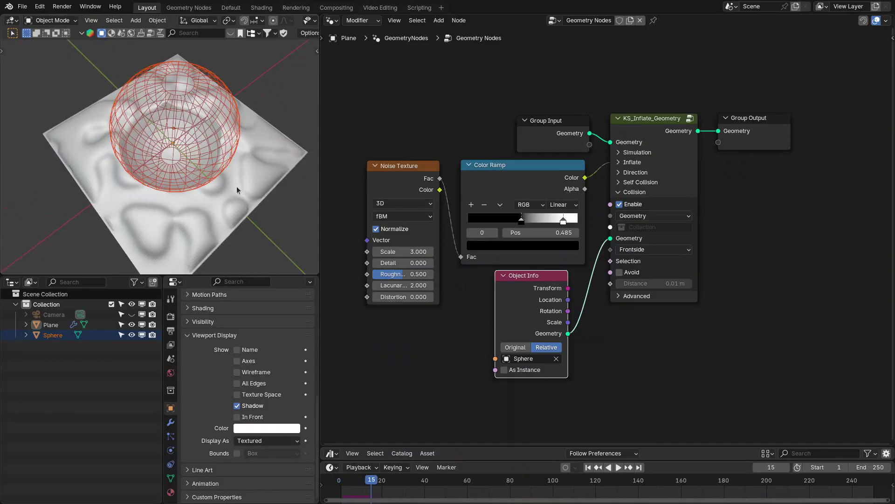
{"action": "key", "text": "alt+a"}
{"action": "left_click", "coordinate": [131, 335]}
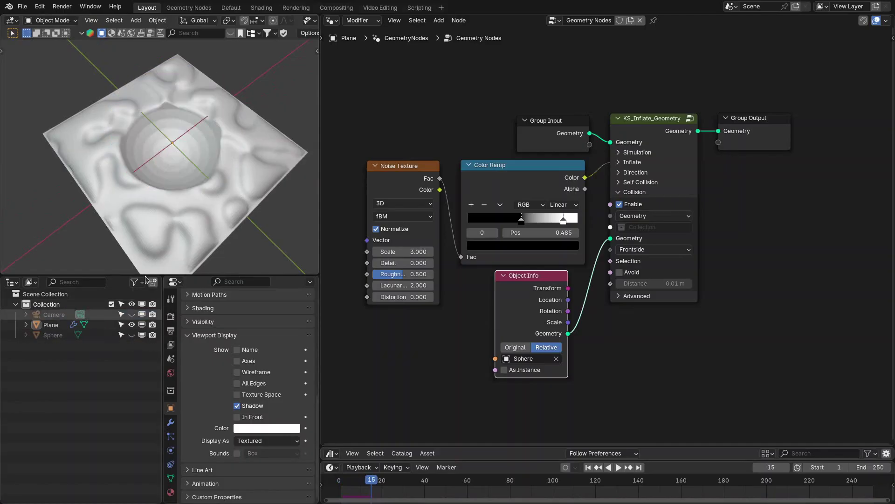
Replay the simulation to watch the lumps grow on the plane, then pause it
{"action": "scroll", "coordinate": [181, 173], "scroll_direction": "up", "scroll_amount": 3}
{"action": "middle_click_drag", "start_coordinate": [181, 172], "coordinate": [195, 169]}
{"action": "key", "text": "space"}
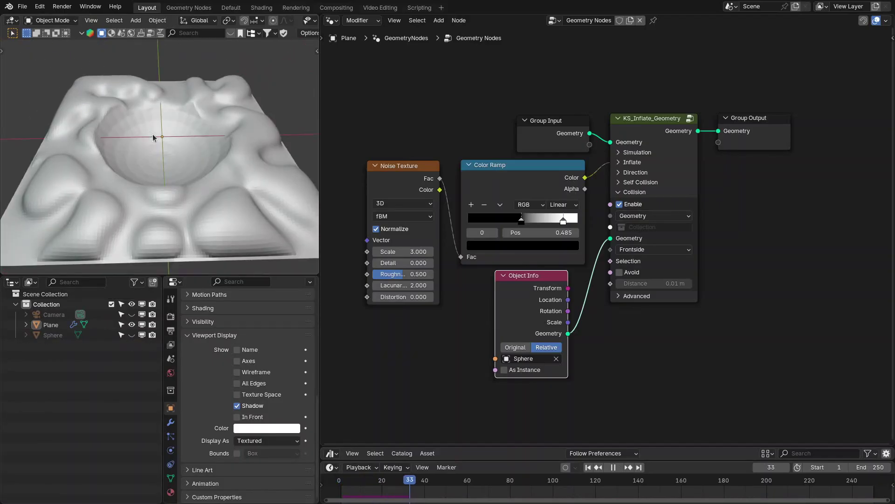
{"action": "middle_click_drag", "start_coordinate": [153, 134], "coordinate": [184, 168]}
{"action": "key", "text": "space"}
Unhide and select the sphere, maximize the 3D view, and slide the sphere along X
{"action": "key", "text": "alt+h"}
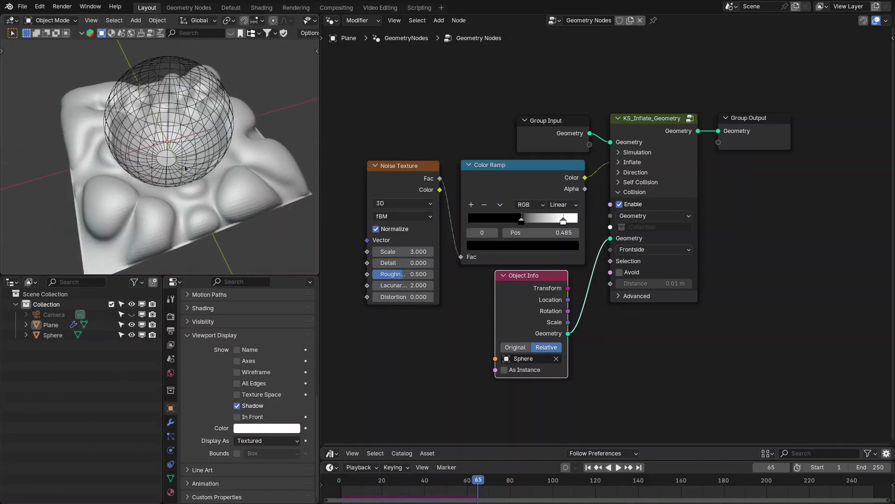
{"action": "left_click", "coordinate": [212, 115]}
{"action": "key", "text": "ctrl+space"}
{"action": "scroll", "coordinate": [537, 234], "scroll_direction": "down", "scroll_amount": 3}
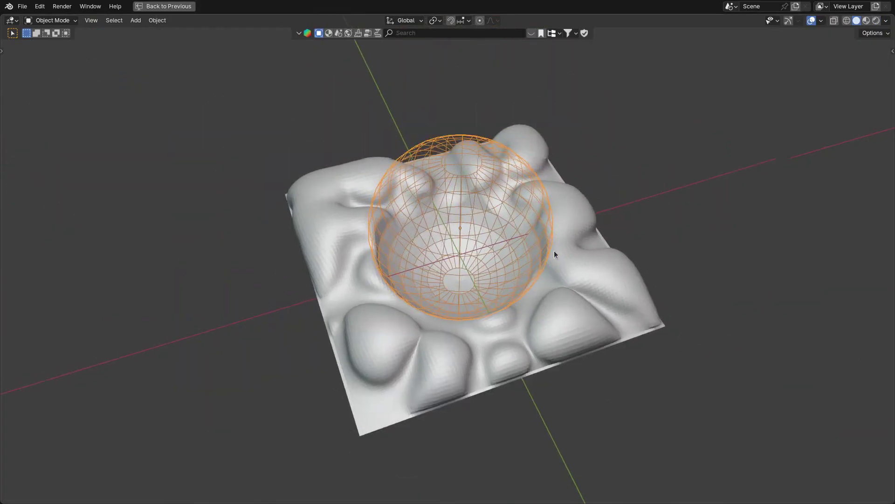
{"action": "middle_click_drag", "start_coordinate": [554, 251], "coordinate": [573, 248]}
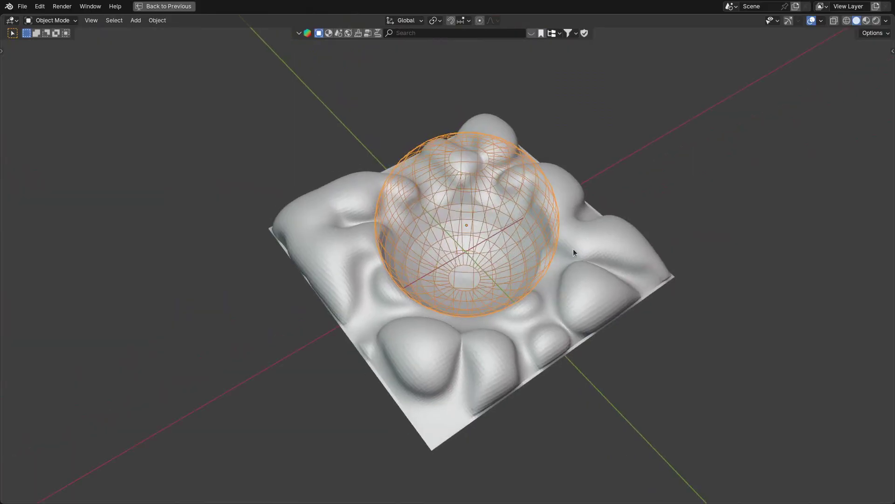
{"action": "key", "text": "g"}
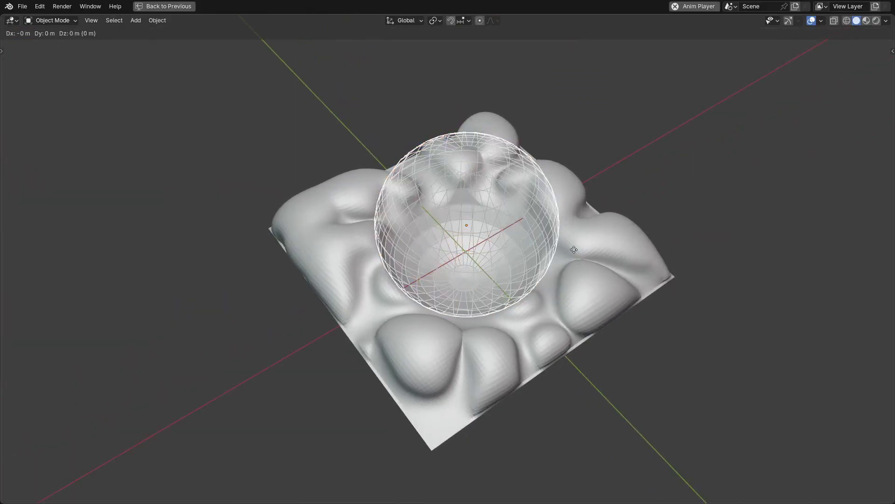
{"action": "key", "text": "x"}
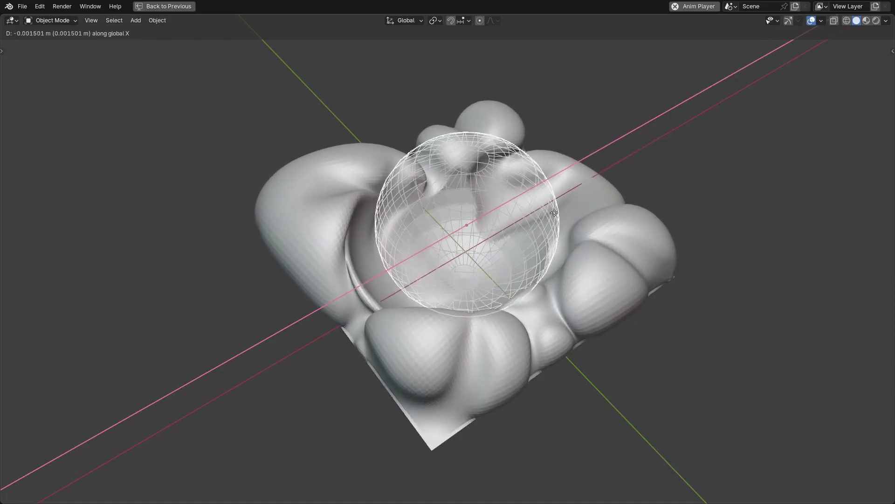
{"action": "left_click", "coordinate": [536, 256]}
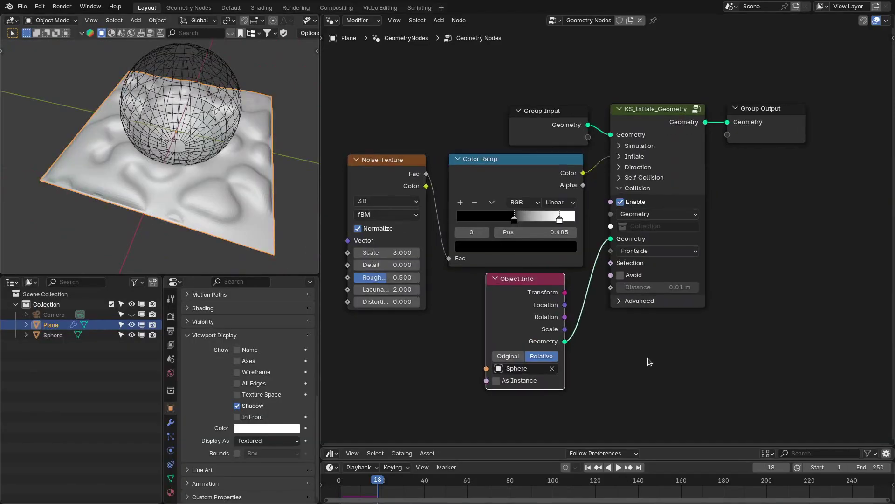
Tick Avoid in the KS_Inflate_Geometry Collision panel so the surface stays 0.01 m from the sphere
{"action": "middle_click_drag", "start_coordinate": [648, 358], "coordinate": [690, 358]}
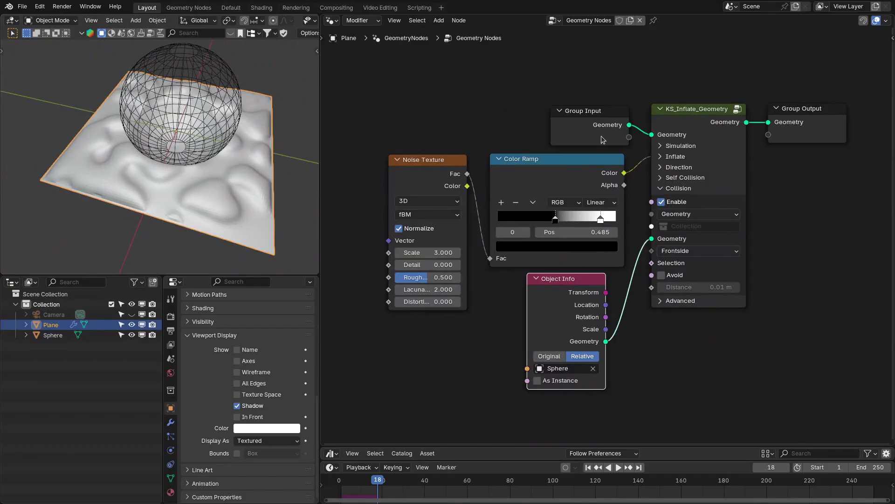
{"action": "scroll", "coordinate": [608, 193], "scroll_direction": "up", "scroll_amount": 1}
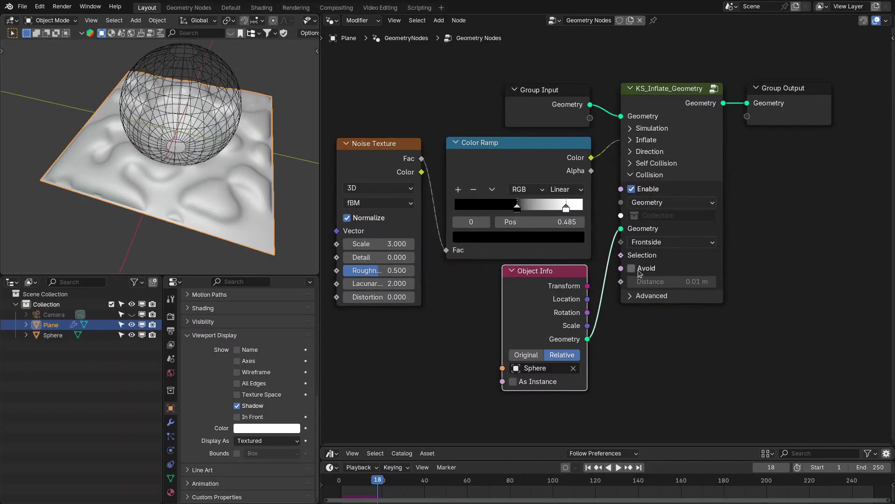
{"action": "left_click", "coordinate": [651, 272]}
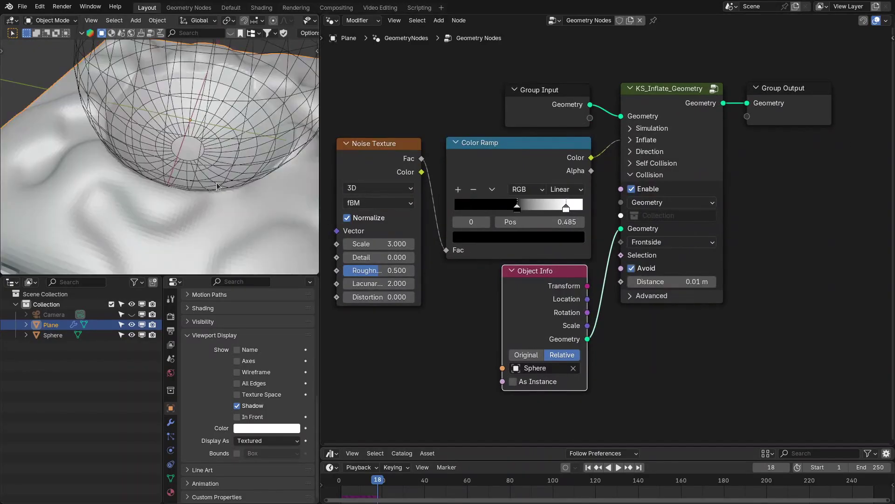
{"action": "middle_click_drag", "start_coordinate": [195, 201], "coordinate": [169, 192]}
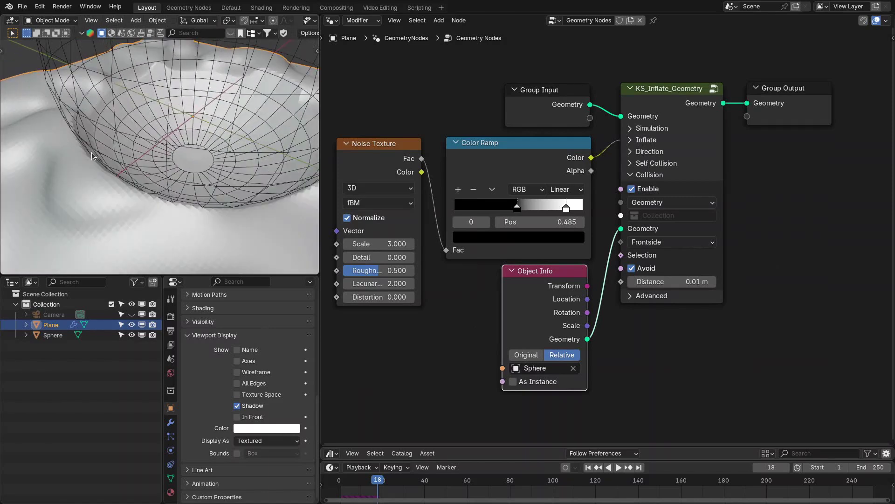
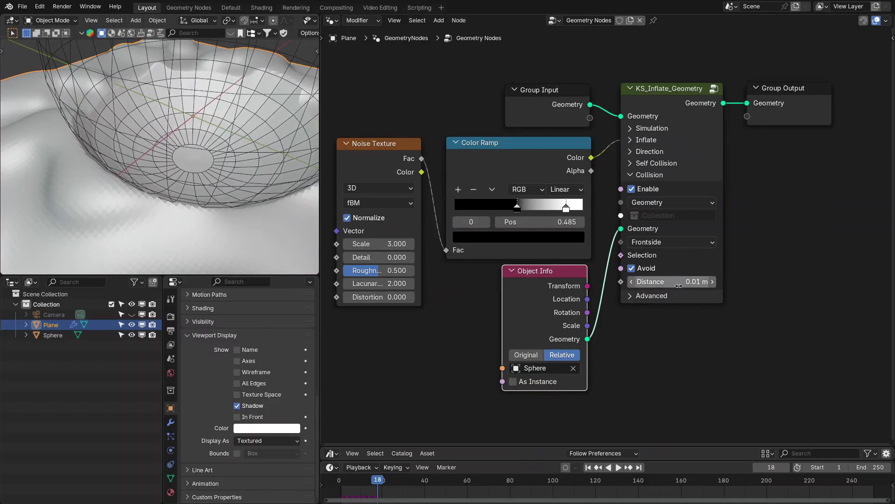
Raise the collision Distance from 0.01 m to 0.02 m and orbit to inspect the plane around the sphere
{"action": "left_click_drag", "start_coordinate": [680, 283], "coordinate": [686, 283]}
{"action": "middle_click_drag", "start_coordinate": [201, 164], "coordinate": [156, 146]}
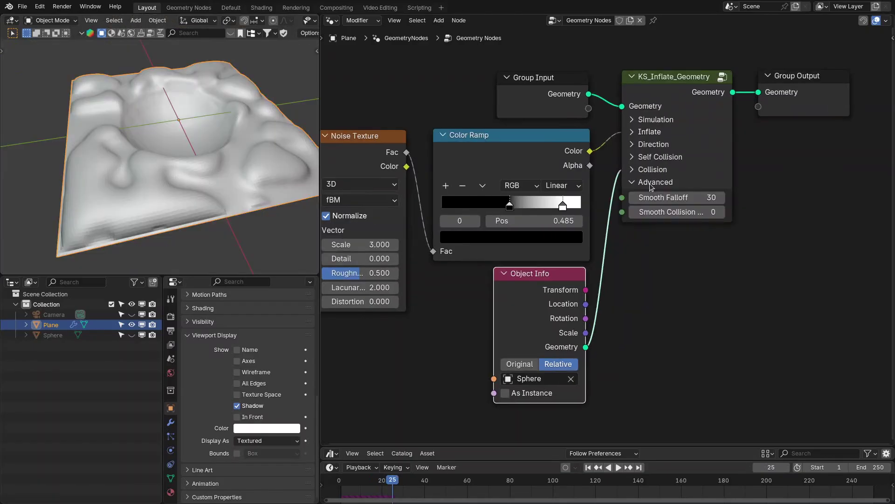
{"action": "scroll", "coordinate": [676, 224], "scroll_direction": "up", "scroll_amount": 1}
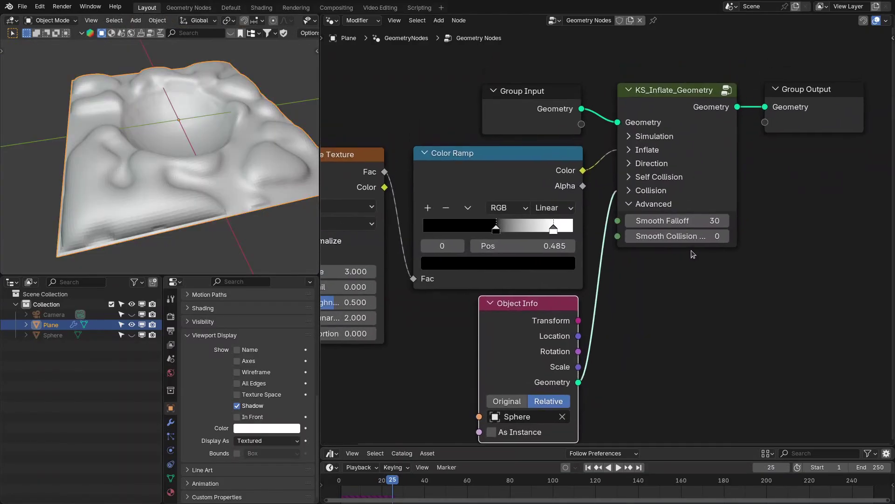
Rewind to frame 1 and set the Self Collision distance source to Inflate
{"action": "key", "text": "shift+Left"}
{"action": "middle_click_drag", "start_coordinate": [691, 250], "coordinate": [659, 232]}
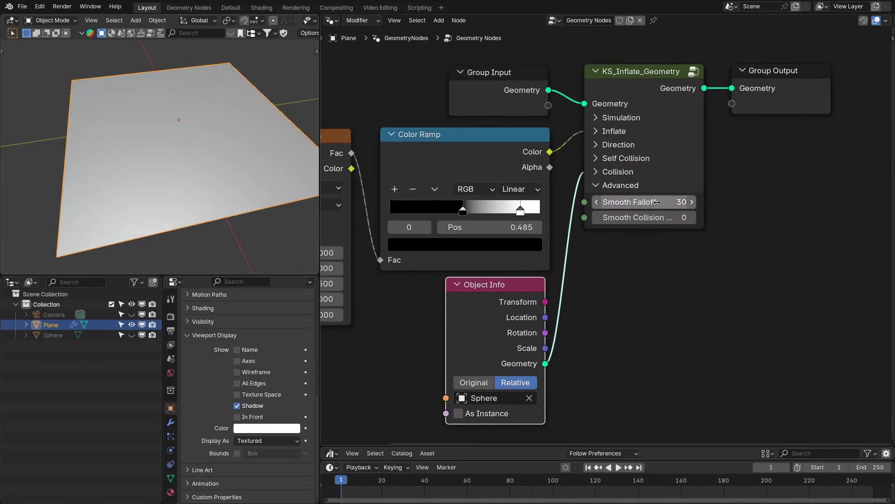
{"action": "left_click", "coordinate": [629, 159]}
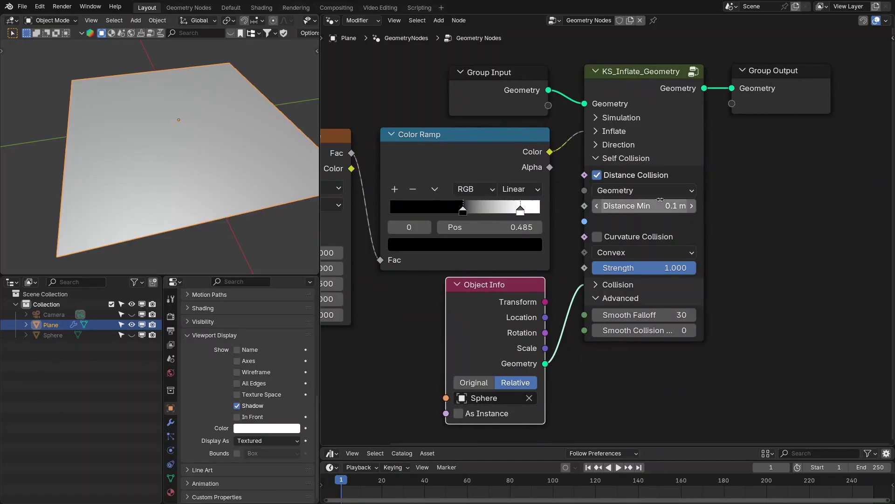
{"action": "left_click", "coordinate": [657, 191]}
{"action": "left_click", "coordinate": [625, 225]}
{"action": "left_click", "coordinate": [635, 158]}
Widen the KS_Inflate_Geometry node, move Group Output right for room, and bring up the node assets
{"action": "middle_click_drag", "start_coordinate": [710, 182], "coordinate": [693, 203]}
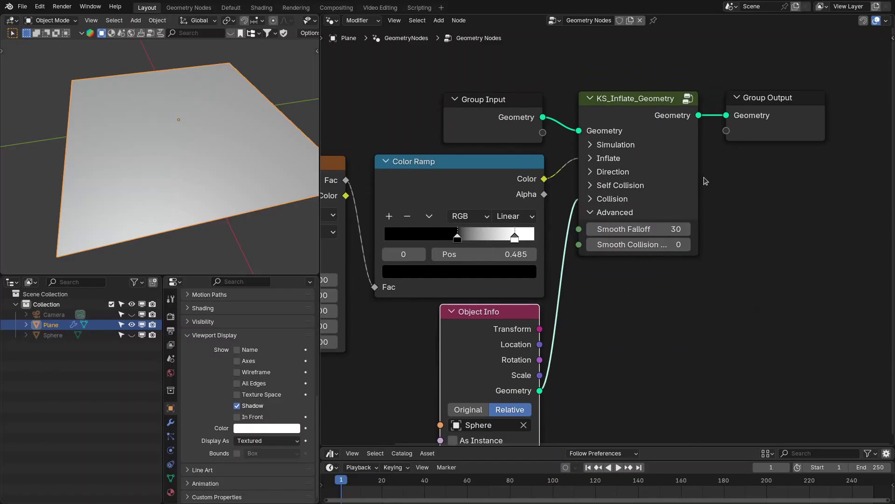
{"action": "left_click_drag", "start_coordinate": [698, 202], "coordinate": [718, 203]}
{"action": "left_click_drag", "start_coordinate": [783, 132], "coordinate": [815, 131]}
{"action": "middle_click_drag", "start_coordinate": [683, 216], "coordinate": [605, 231]}
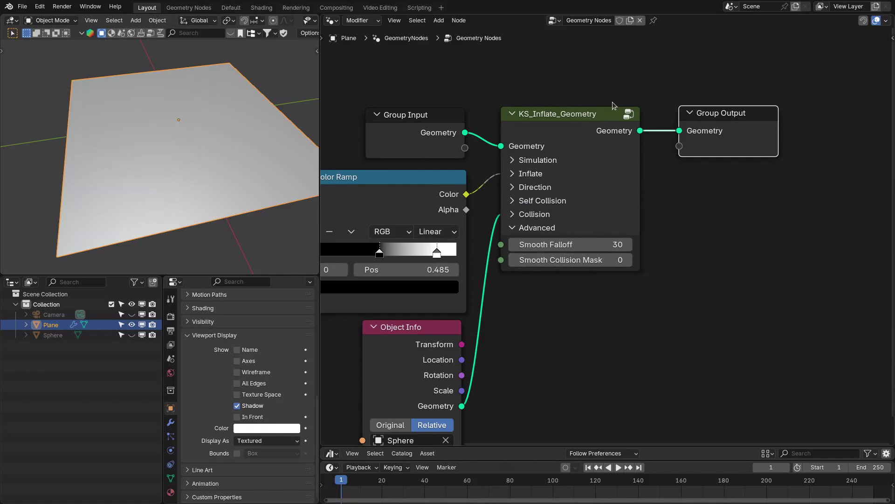
{"action": "left_click_drag", "start_coordinate": [675, 126], "coordinate": [728, 124]}
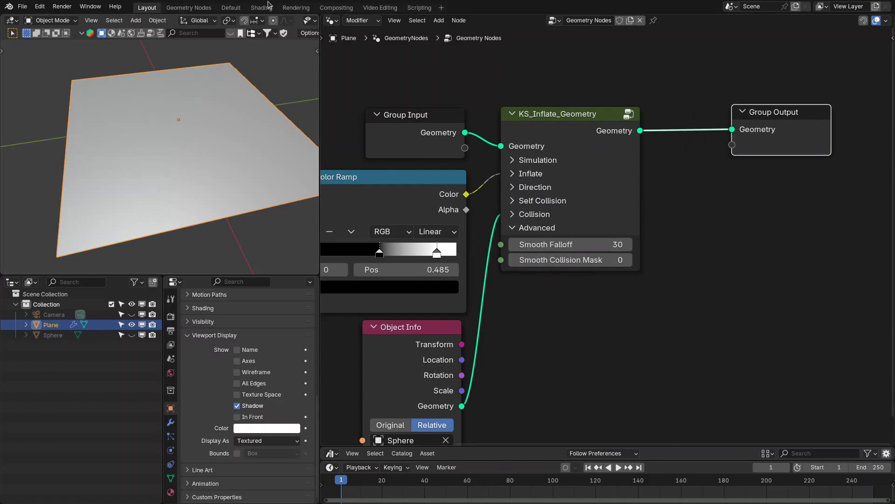
{"action": "key", "text": "shift+a"}
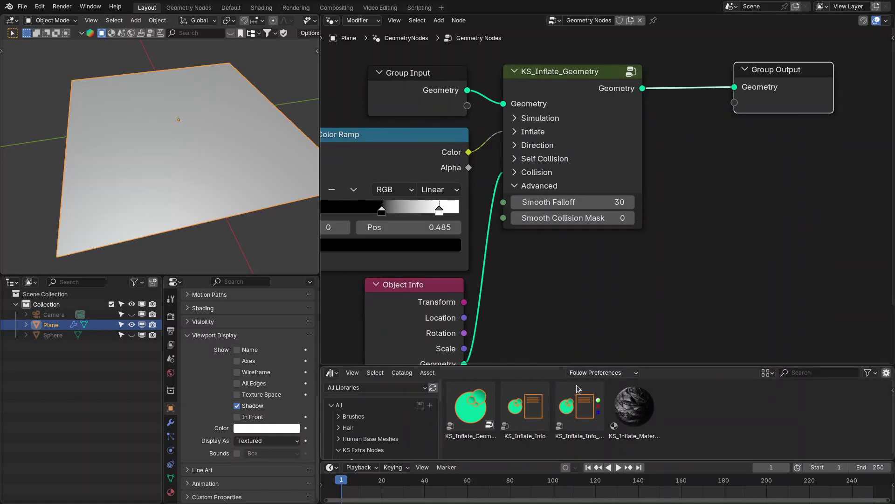
Add a KS_Inflate_Info node and display its Weight field on the plane through a Viewer
{"action": "left_click_drag", "start_coordinate": [533, 431], "coordinate": [728, 186]}
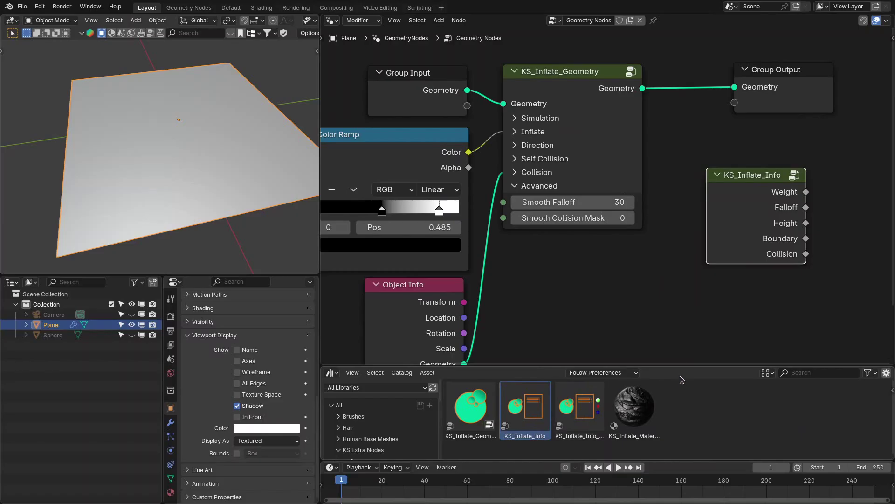
{"action": "left_click_drag", "start_coordinate": [683, 366], "coordinate": [683, 437]}
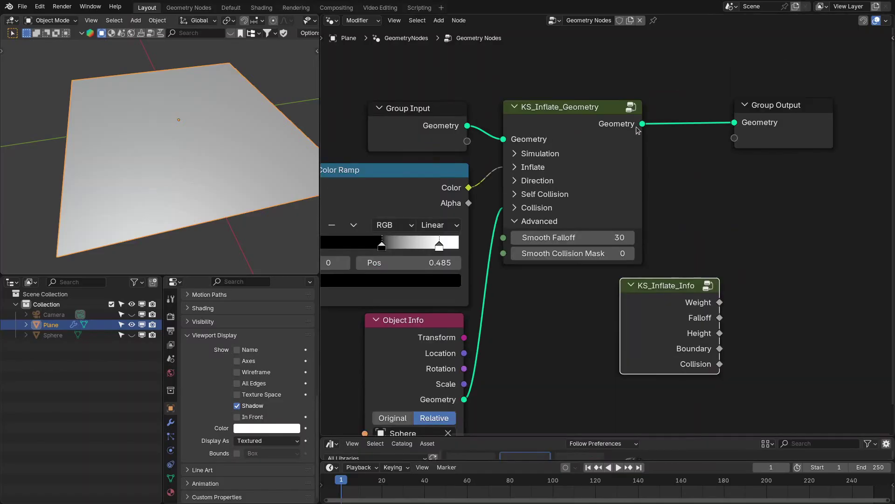
{"action": "left_click", "coordinate": [637, 127], "text": "ctrl+shift"}
{"action": "left_click", "coordinate": [689, 306], "text": "ctrl+shift"}
{"action": "middle_click_drag", "start_coordinate": [692, 287], "coordinate": [676, 275]}
{"action": "left_click_drag", "start_coordinate": [676, 275], "coordinate": [624, 269]}
Play the inflation while previewing the Falloff, Height, Boundary and Collision fields in turn
{"action": "key", "text": "space"}
{"action": "key", "text": "space"}
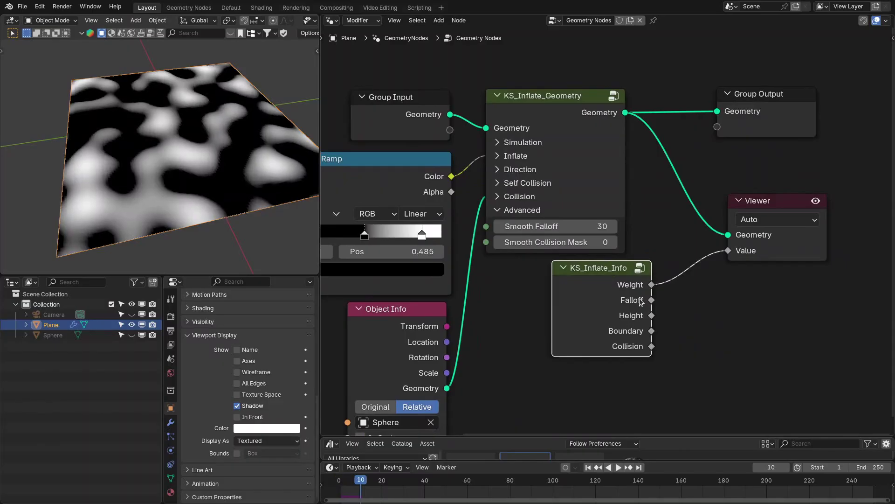
{"action": "left_click", "coordinate": [641, 303], "text": "ctrl+shift"}
{"action": "left_click", "coordinate": [645, 317], "text": "ctrl+shift"}
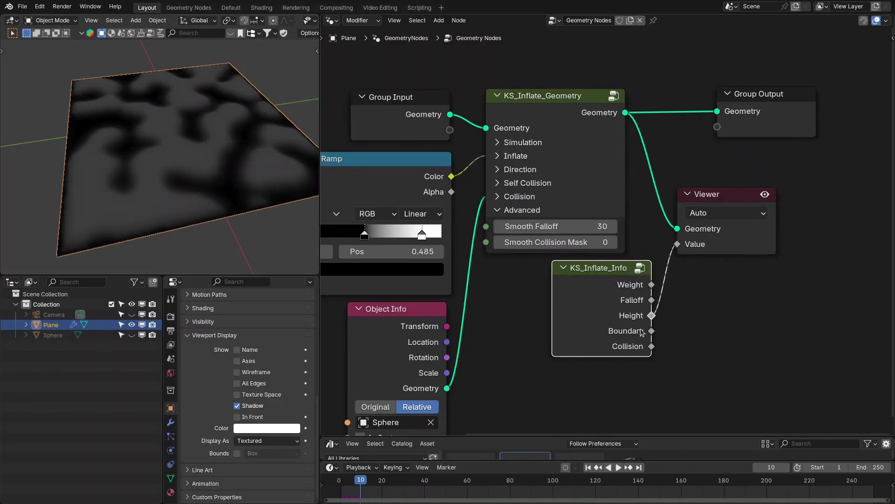
{"action": "left_click", "coordinate": [640, 332], "text": "ctrl+shift"}
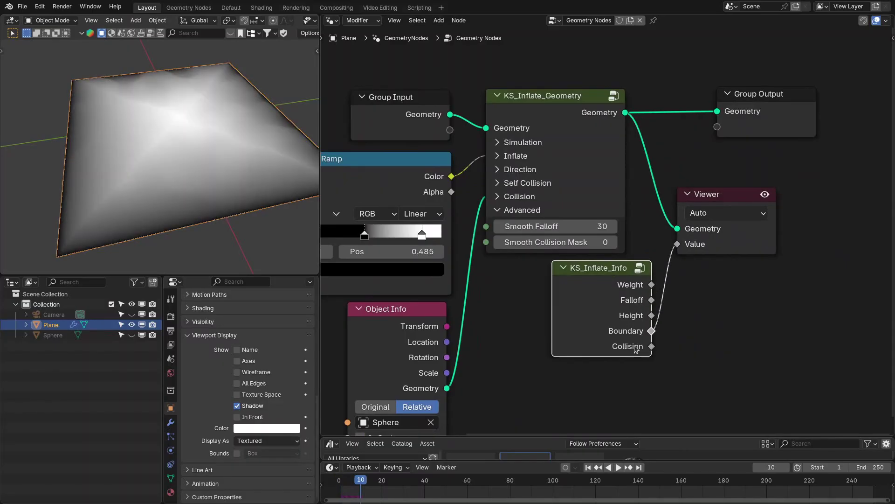
{"action": "left_click", "coordinate": [635, 347], "text": "ctrl+shift"}
Enable collision with the sphere and raise Smooth Collision Mask to 11
{"action": "left_click", "coordinate": [519, 196]}
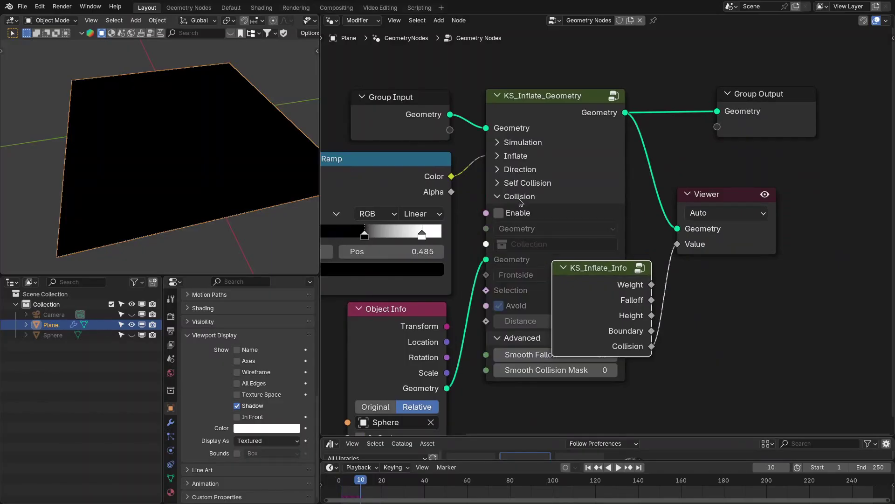
{"action": "left_click", "coordinate": [498, 213]}
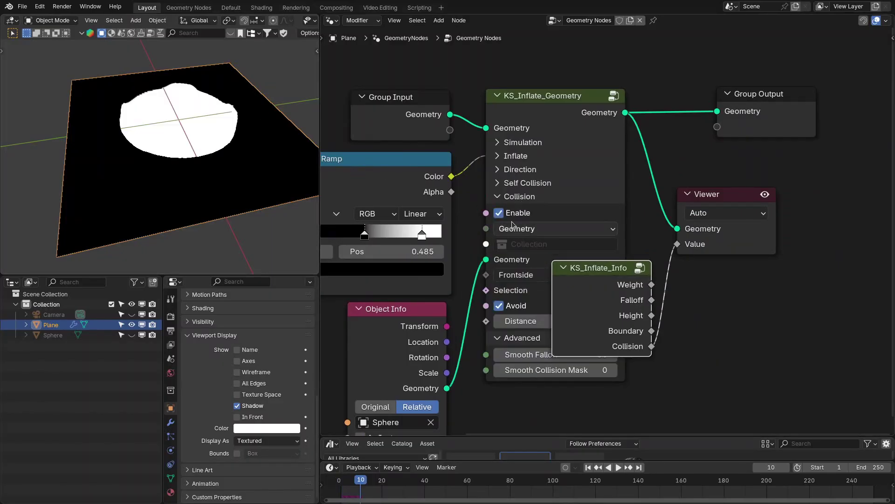
{"action": "left_click_drag", "start_coordinate": [603, 336], "coordinate": [713, 366]}
{"action": "left_click", "coordinate": [611, 371]}
{"action": "left_click", "coordinate": [611, 372]}
{"action": "left_click", "coordinate": [610, 372]}
{"action": "left_click", "coordinate": [610, 372]}
{"action": "left_click", "coordinate": [610, 372]}
{"action": "left_click", "coordinate": [610, 372]}
{"action": "left_click", "coordinate": [610, 372]}
{"action": "left_click", "coordinate": [610, 372]}
{"action": "left_click", "coordinate": [610, 372]}
{"action": "left_click", "coordinate": [610, 372]}
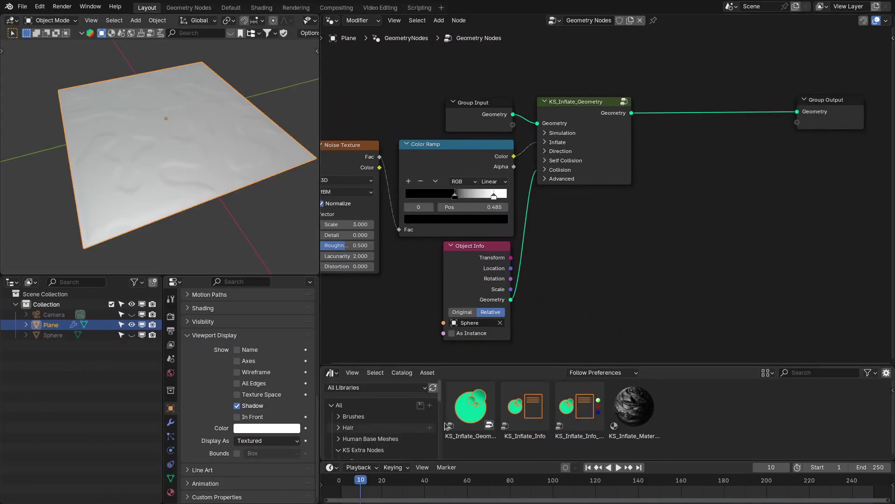
Insert a Set Material node before Group Output using KS_Inflate_Material
{"action": "left_click_drag", "start_coordinate": [636, 414], "coordinate": [166, 120]}
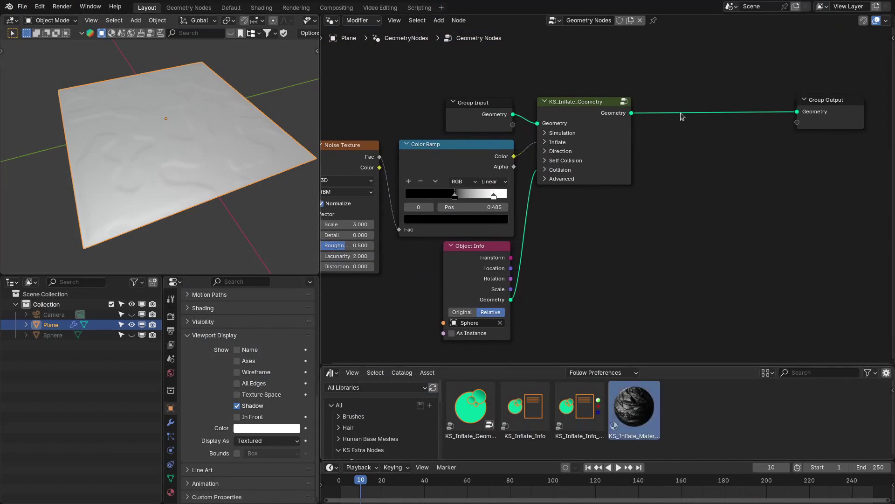
{"action": "key", "text": "shift+a"}
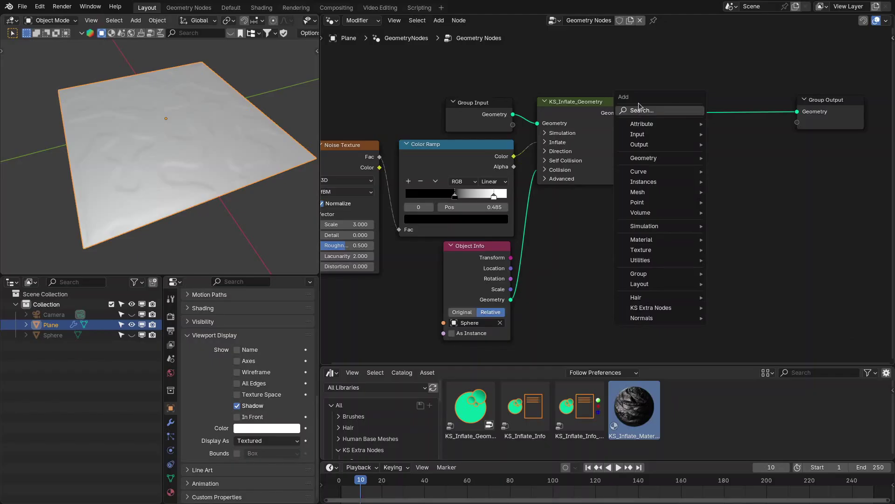
{"action": "type", "text": "material"}
{"action": "key", "text": "Return"}
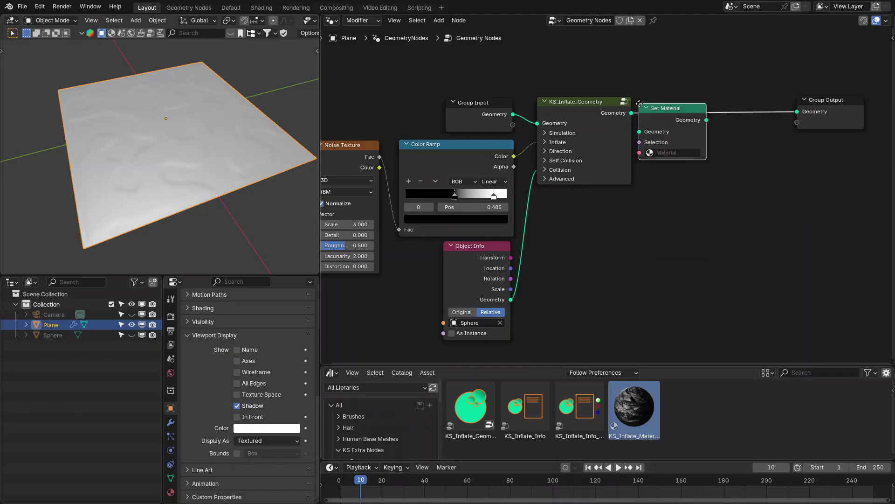
{"action": "left_click", "coordinate": [648, 97]}
{"action": "left_click_drag", "start_coordinate": [832, 122], "coordinate": [770, 122]}
{"action": "left_click", "coordinate": [697, 146]}
{"action": "left_click", "coordinate": [685, 170]}
Play the inflation in the Shading workspace to show the flower-textured material, then scrub back
{"action": "left_click", "coordinate": [261, 8]}
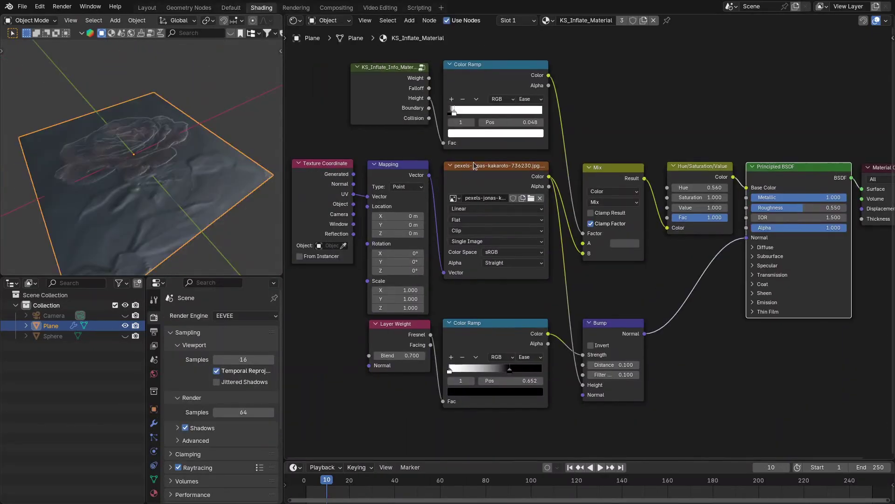
{"action": "key", "text": "space"}
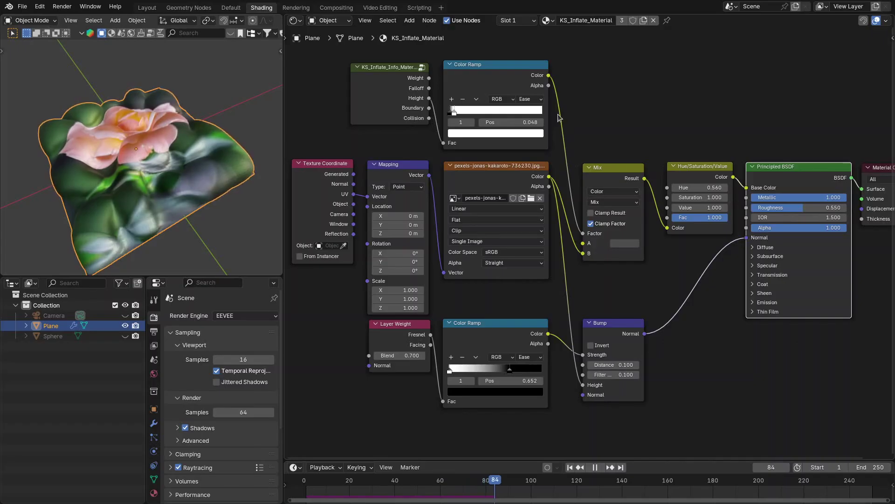
{"action": "left_click", "coordinate": [351, 485]}
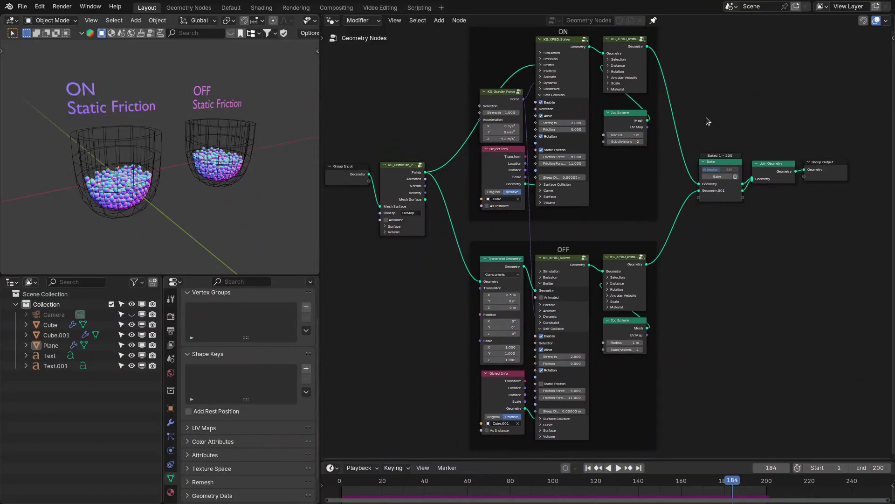
Replay the static-friction ON/OFF comparison from frame 1 in a maximized 3D view, then maximize the node editor
{"action": "left_click", "coordinate": [588, 468]}
{"action": "key", "text": "ctrl+space"}
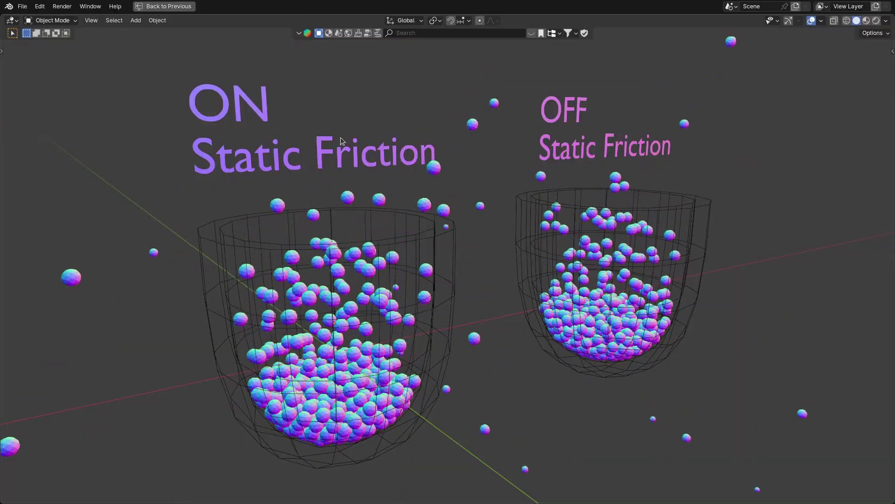
{"action": "key", "text": "ctrl+space"}
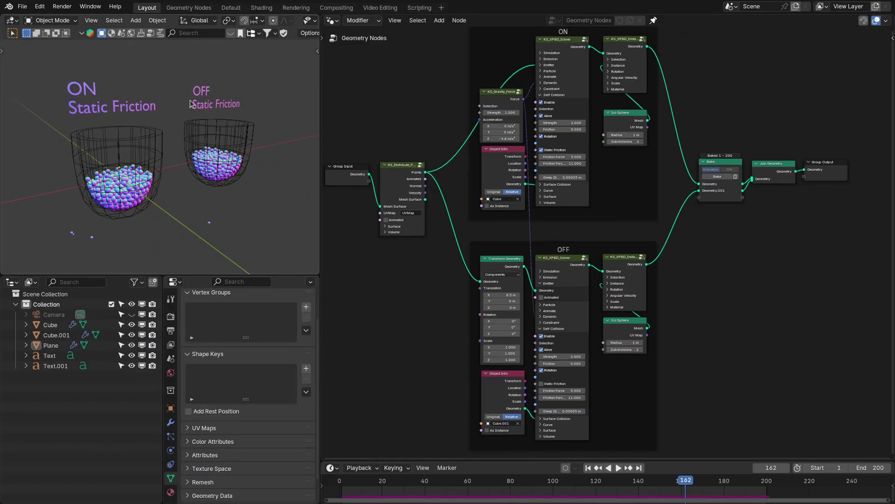
{"action": "key", "text": "ctrl+space"}
Zoom into the ON solver, collapse Self Collision and expand Surface Collision
{"action": "scroll", "coordinate": [609, 246], "scroll_direction": "up", "scroll_amount": 2}
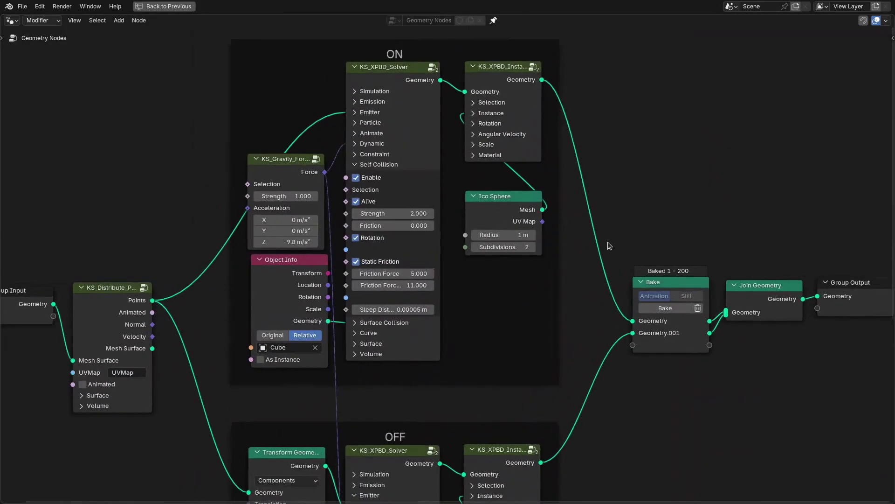
{"action": "scroll", "coordinate": [609, 246], "scroll_direction": "up", "scroll_amount": 3}
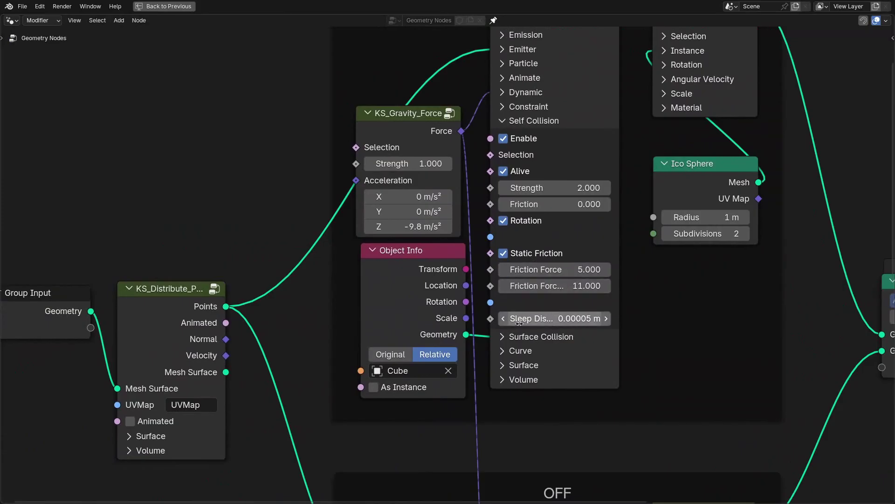
{"action": "left_click", "coordinate": [526, 122]}
{"action": "left_click", "coordinate": [533, 136]}
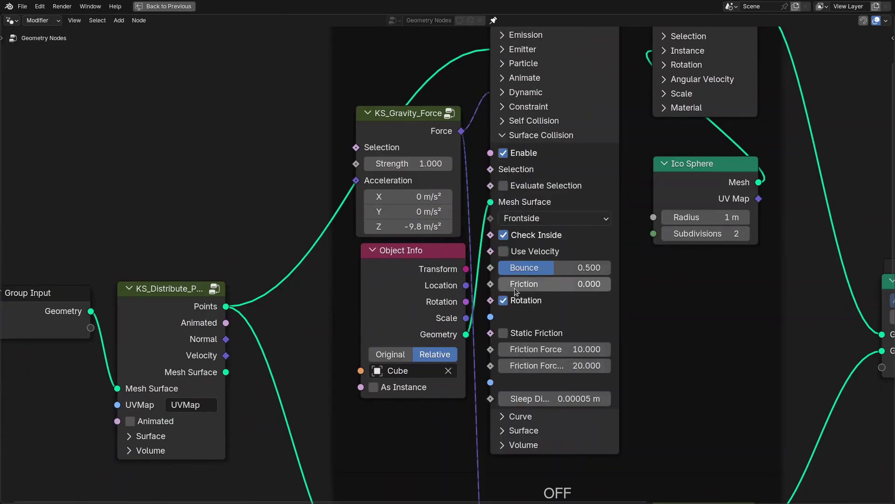
Restore the full layout and zoom the node tree out to show both ON and OFF frames
{"action": "key", "text": "ctrl+space"}
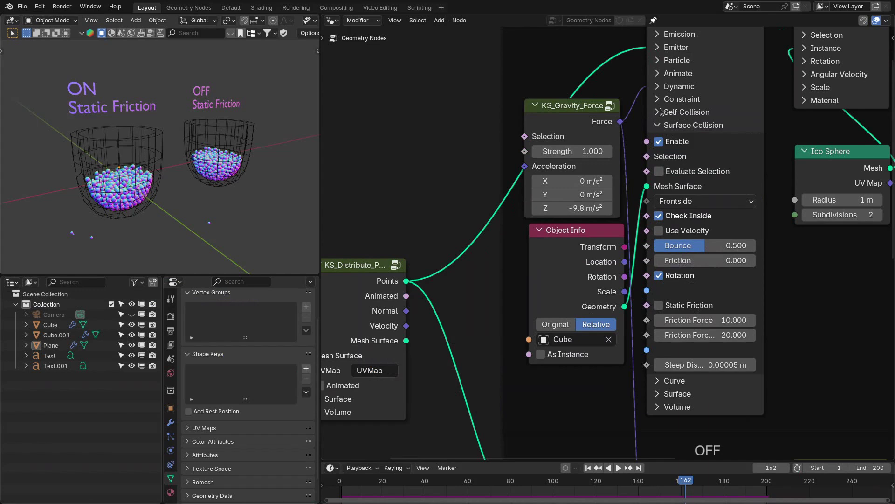
{"action": "middle_click_drag", "start_coordinate": [138, 209], "coordinate": [113, 189]}
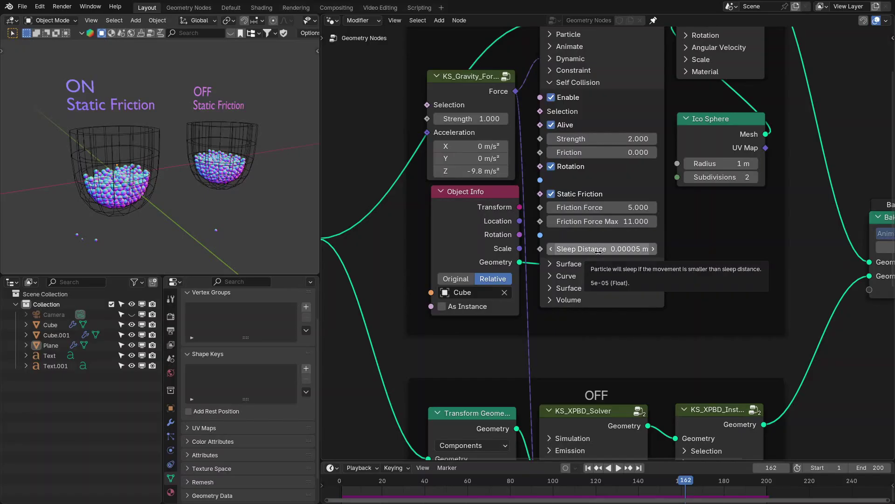
{"action": "scroll", "coordinate": [688, 259], "scroll_direction": "down", "scroll_amount": 8}
{"action": "middle_click_drag", "start_coordinate": [707, 239], "coordinate": [683, 186]}
{"action": "scroll", "coordinate": [683, 186], "scroll_direction": "down", "scroll_amount": 1}
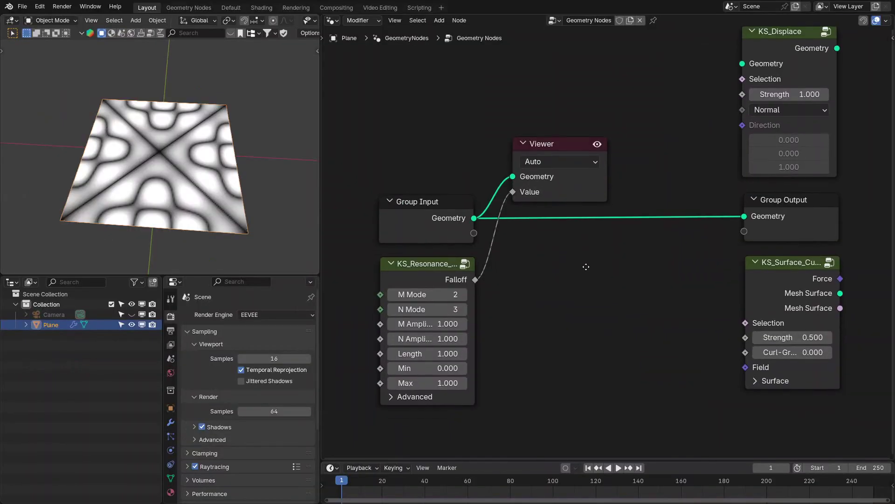
View the resonance plane from above and try KS_Resonance M Mode 4 before returning it to 2
{"action": "middle_click_drag", "start_coordinate": [587, 267], "coordinate": [587, 267]}
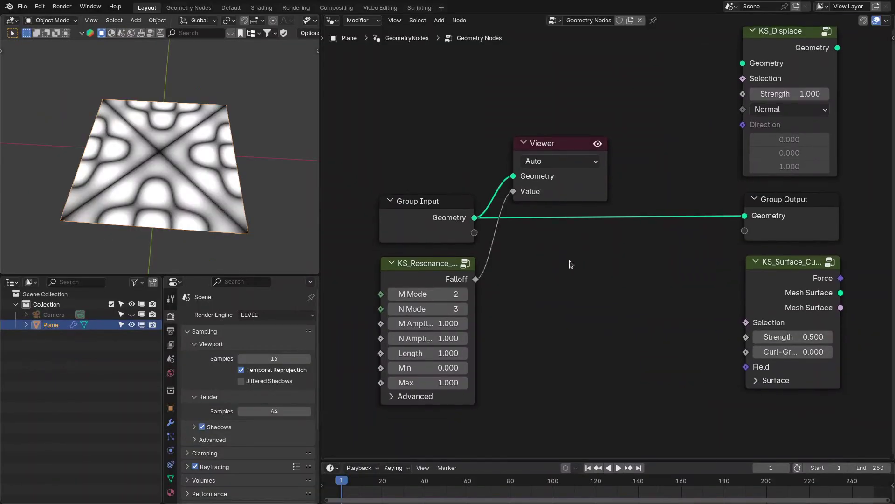
{"action": "middle_click_drag", "start_coordinate": [501, 261], "coordinate": [532, 248]}
{"action": "middle_click_drag", "start_coordinate": [224, 201], "coordinate": [169, 172]}
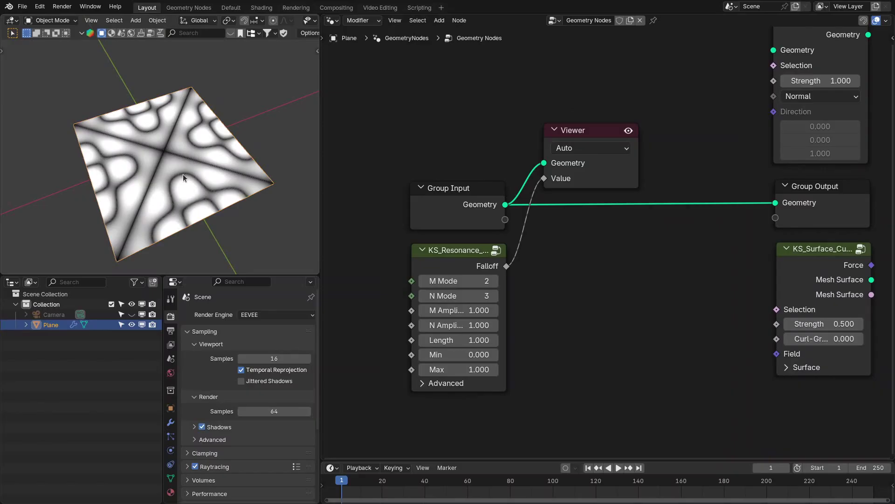
{"action": "middle_click_drag", "start_coordinate": [214, 162], "coordinate": [324, 209]}
{"action": "left_click", "coordinate": [494, 281]}
{"action": "left_click", "coordinate": [494, 281]}
{"action": "left_click", "coordinate": [423, 281]}
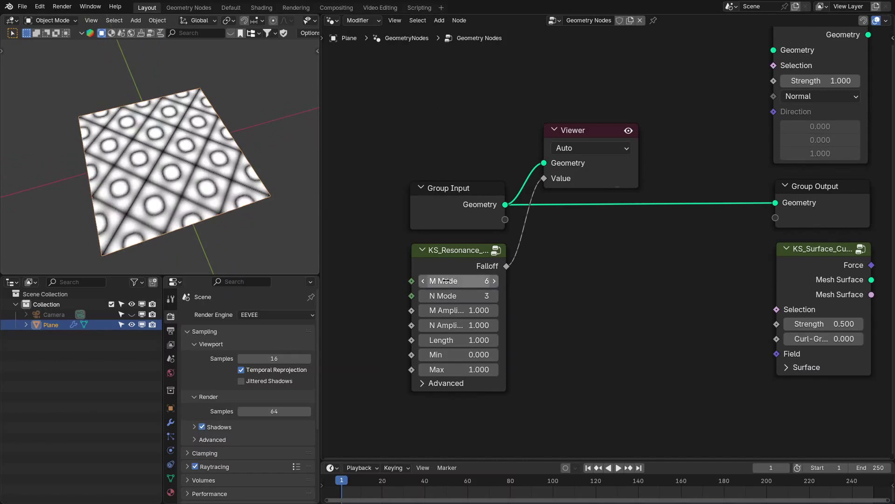
{"action": "left_click", "coordinate": [423, 281]}
Sweep the M and N Amplitudes to watch the pattern, then set both to 1
{"action": "left_click_drag", "start_coordinate": [464, 307], "coordinate": [420, 307]}
{"action": "left_click", "coordinate": [464, 307]}
{"action": "type", "text": "1"}
{"action": "key", "text": "Return"}
{"action": "mouse_move", "coordinate": [464, 325]}
{"action": "left_mouse_down"}
{"action": "mouse_move", "coordinate": [440, 325]}
{"action": "mouse_move", "coordinate": [485, 340]}
{"action": "mouse_move", "coordinate": [426, 340]}
{"action": "mouse_move", "coordinate": [485, 340]}
{"action": "mouse_move", "coordinate": [454, 340]}
{"action": "left_mouse_up"}
{"action": "left_click", "coordinate": [469, 323]}
{"action": "type", "text": "1"}
{"action": "key", "text": "Return"}
Reset Length to 1 and insert a KS_Displace node between group input and output
{"action": "right_click", "coordinate": [453, 340]}
{"action": "scroll", "coordinate": [552, 329], "scroll_direction": "down", "scroll_amount": 2}
{"action": "middle_click_drag", "start_coordinate": [553, 329], "coordinate": [537, 309]}
{"action": "left_click_drag", "start_coordinate": [752, 60], "coordinate": [598, 217]}
Drive KS_Displace Strength with the Resonance Falloff and delete the Viewer to see the displacement
{"action": "left_click", "coordinate": [498, 260]}
{"action": "left_click_drag", "start_coordinate": [497, 258], "coordinate": [589, 238]}
{"action": "key", "text": "Escape"}
{"action": "left_click_drag", "start_coordinate": [497, 256], "coordinate": [573, 251]}
{"action": "left_click", "coordinate": [571, 167]}
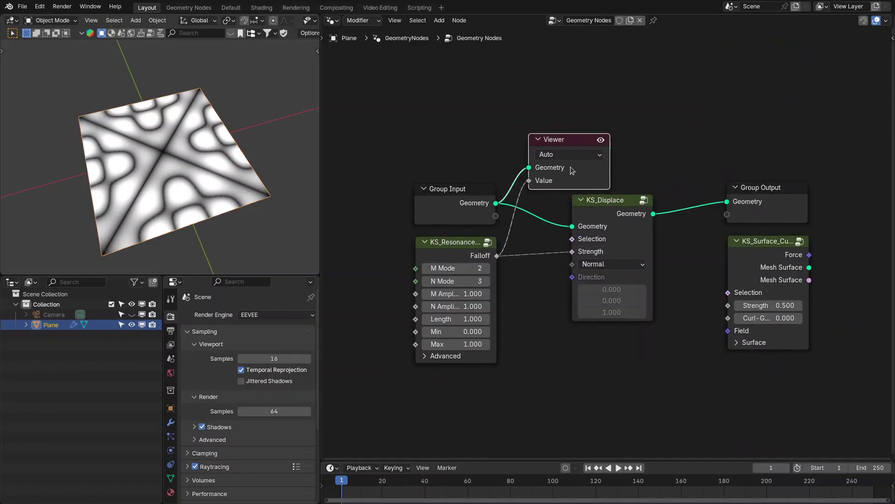
{"action": "key", "text": "x"}
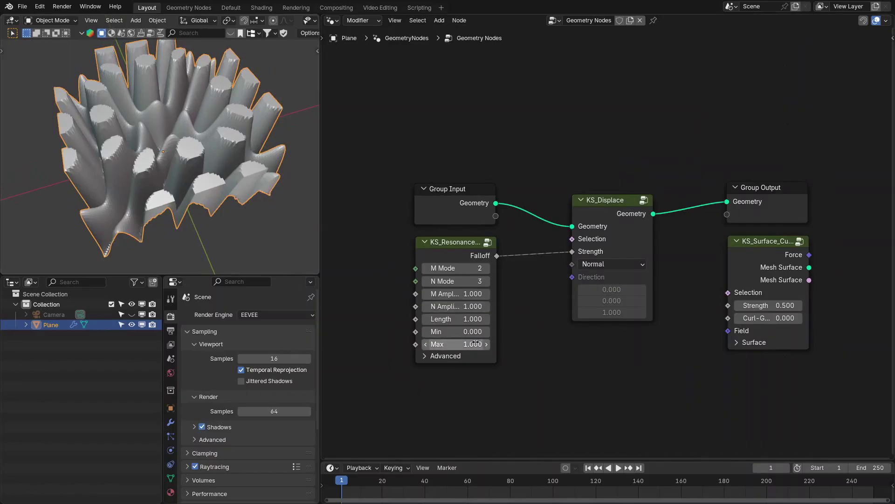
Remove KS_Displace, feed Falloff into KS_Surface_Curl's Field, and preview its Force output
{"action": "left_click", "coordinate": [621, 213]}
{"action": "key", "text": "ctrl+x"}
{"action": "left_click_drag", "start_coordinate": [748, 249], "coordinate": [557, 258]}
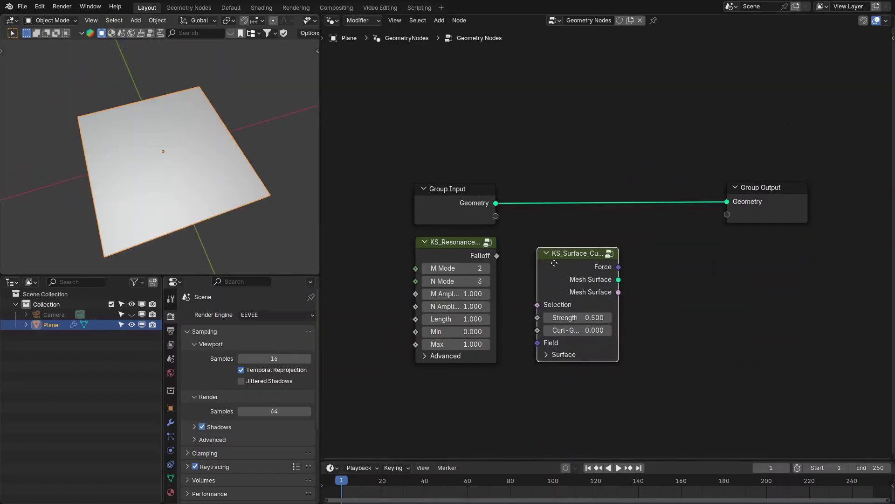
{"action": "left_click_drag", "start_coordinate": [497, 256], "coordinate": [539, 339]}
{"action": "left_click_drag", "start_coordinate": [586, 263], "coordinate": [570, 260]}
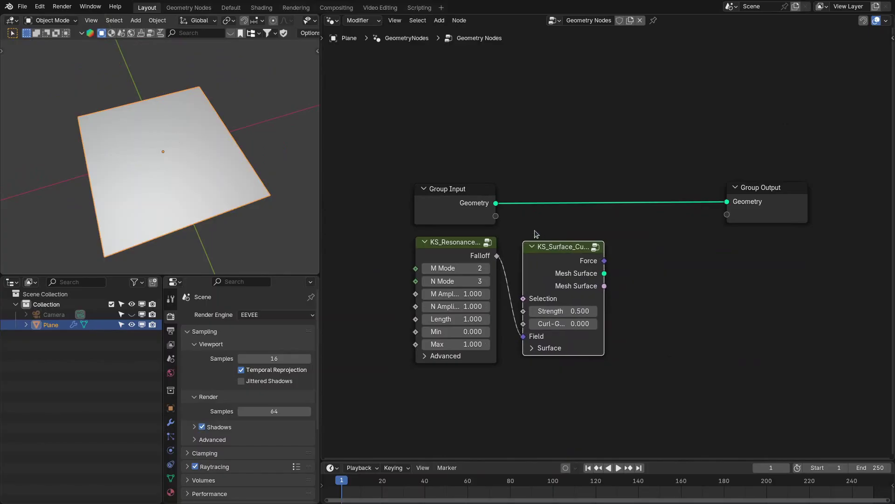
{"action": "left_click", "coordinate": [551, 340], "text": "ctrl+shift"}
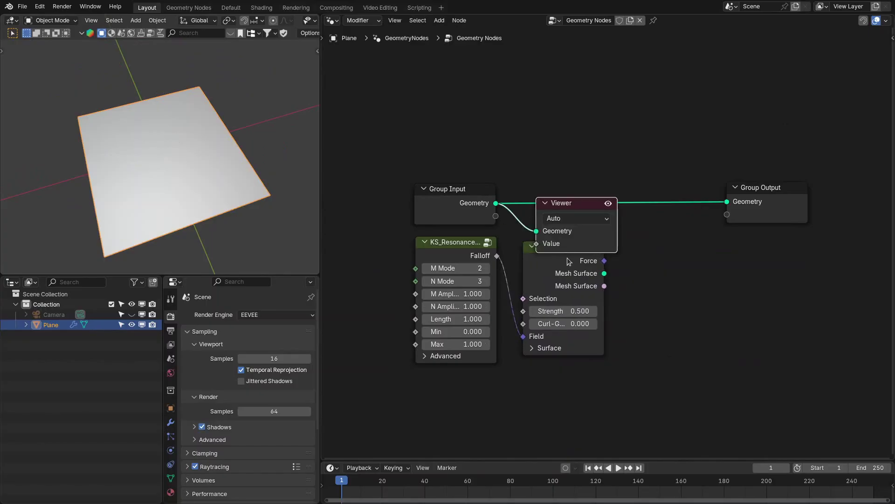
Expand the curl node's Surface options and connect the plane geometry to Mesh Surface
{"action": "left_click", "coordinate": [547, 350]}
{"action": "left_click_drag", "start_coordinate": [516, 284], "coordinate": [497, 204]}
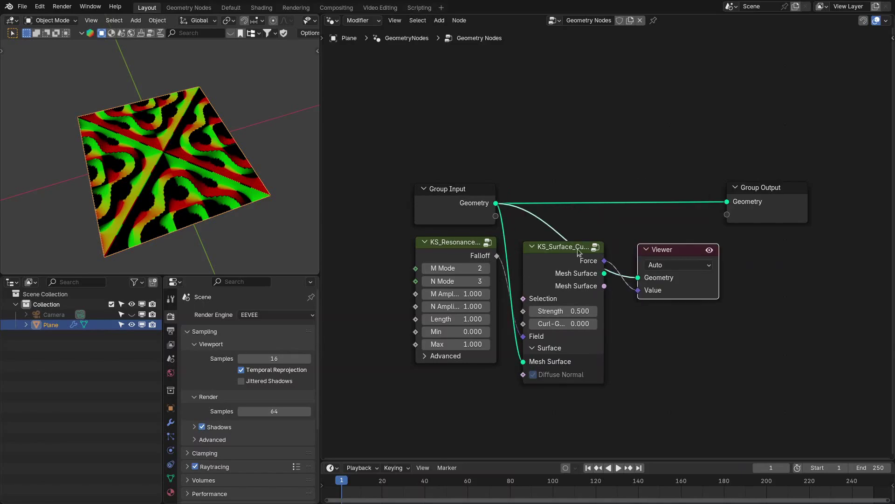
{"action": "middle_click_drag", "start_coordinate": [504, 274], "coordinate": [533, 260]}
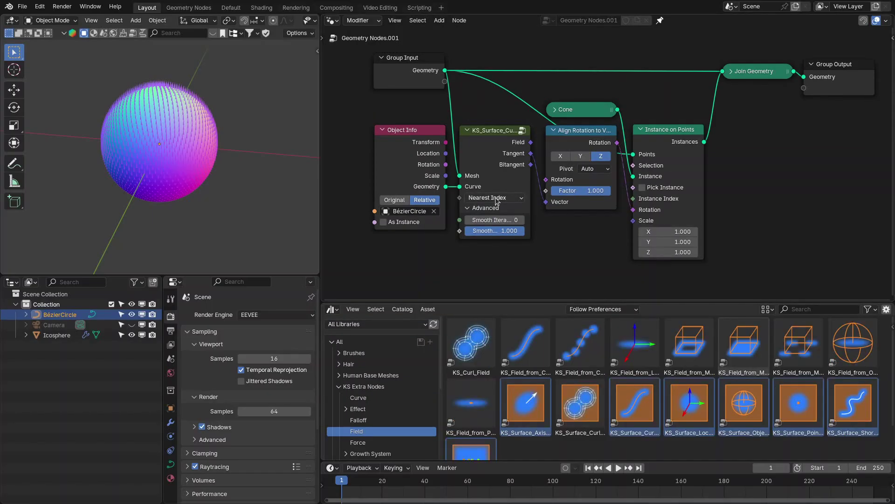
Check KS_Surface_Curve's lookup modes, keep Nearest Index, and maximize the 3D view of the cone-covered sphere
{"action": "left_click", "coordinate": [495, 199]}
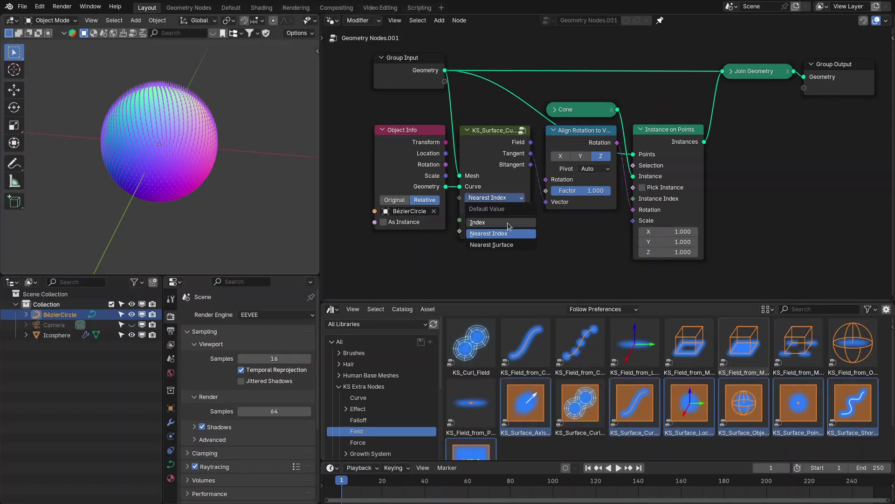
{"action": "left_click", "coordinate": [494, 197]}
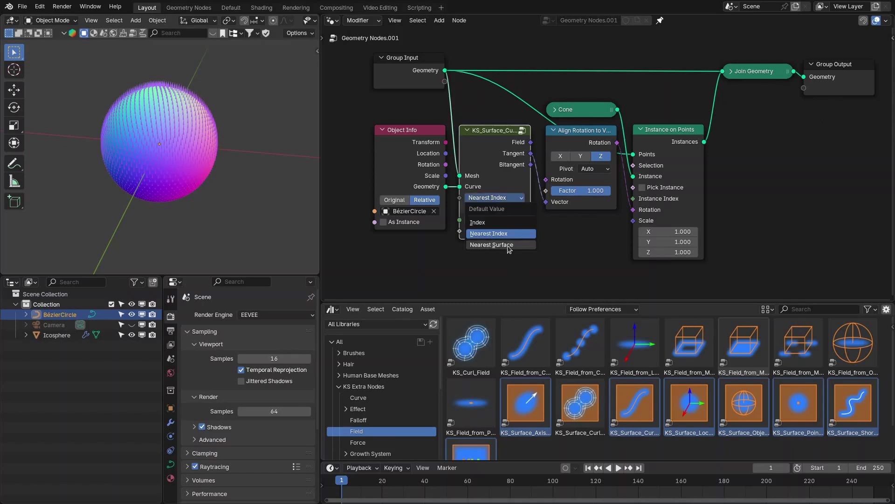
{"action": "scroll", "coordinate": [483, 182], "scroll_direction": "up", "scroll_amount": 1}
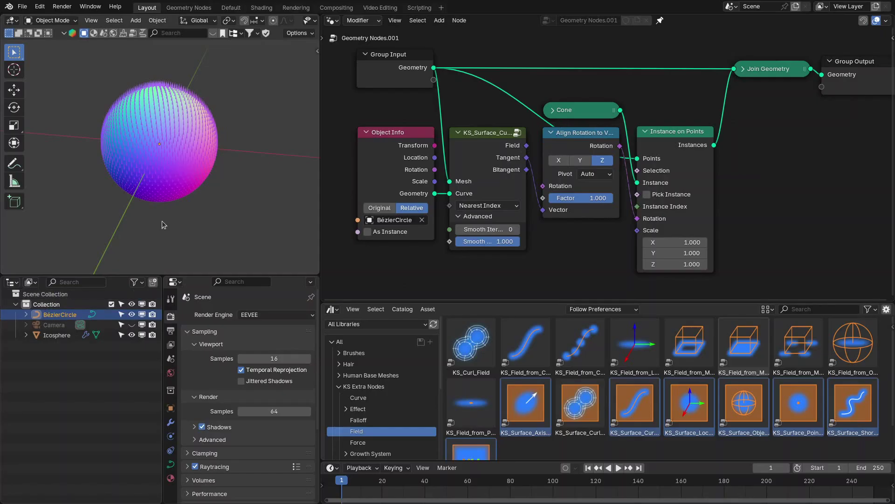
{"action": "key", "text": "ctrl+space"}
In the curve's Edit Mode, sketch three strokes on the sphere: a short curve, a closed loop, and a sweeping curve
{"action": "key", "text": "Tab"}
{"action": "scroll", "coordinate": [503, 218], "scroll_direction": "down", "scroll_amount": 3}
{"action": "mouse_move", "coordinate": [503, 220]}
{"action": "middle_mouse_down"}
{"action": "mouse_move", "coordinate": [471, 223]}
{"action": "mouse_move", "coordinate": [506, 225]}
{"action": "middle_mouse_up"}
{"action": "left_click_drag", "start_coordinate": [469, 325], "coordinate": [470, 326]}
{"action": "middle_click_drag", "start_coordinate": [518, 261], "coordinate": [434, 199]}
{"action": "scroll", "coordinate": [430, 200], "scroll_direction": "up", "scroll_amount": 2}
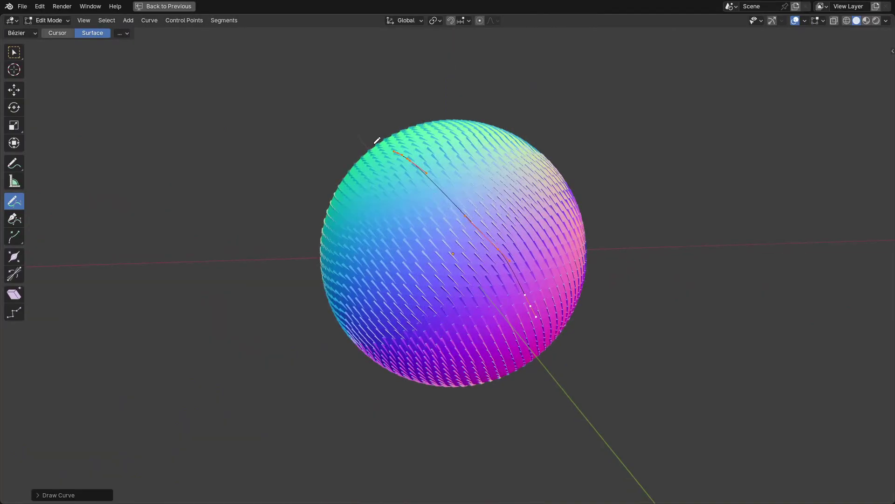
{"action": "mouse_move", "coordinate": [507, 289]}
{"action": "middle_mouse_down"}
{"action": "mouse_move", "coordinate": [444, 336]}
{"action": "mouse_move", "coordinate": [495, 239]}
{"action": "middle_mouse_up"}
{"action": "mouse_move", "coordinate": [437, 255]}
{"action": "left_mouse_down"}
{"action": "mouse_move", "coordinate": [511, 225]}
{"action": "mouse_move", "coordinate": [461, 211]}
{"action": "left_mouse_up"}
{"action": "scroll", "coordinate": [555, 254], "scroll_direction": "down", "scroll_amount": 1}
{"action": "mouse_move", "coordinate": [562, 254]}
{"action": "middle_mouse_down"}
{"action": "mouse_move", "coordinate": [472, 247]}
{"action": "mouse_move", "coordinate": [476, 198]}
{"action": "middle_mouse_up"}
{"action": "left_click_drag", "start_coordinate": [475, 201], "coordinate": [382, 283]}
{"action": "middle_click_drag", "start_coordinate": [426, 282], "coordinate": [557, 242]}
Leave Edit Mode, restore the full layout, and raise KS_Surface_Curve's Smooth Iterations to 4
{"action": "key", "text": "Tab"}
{"action": "key", "text": "ctrl+space"}
{"action": "scroll", "coordinate": [182, 135], "scroll_direction": "up", "scroll_amount": 2}
{"action": "middle_click_drag", "start_coordinate": [179, 135], "coordinate": [161, 162]}
{"action": "left_click", "coordinate": [527, 226]}
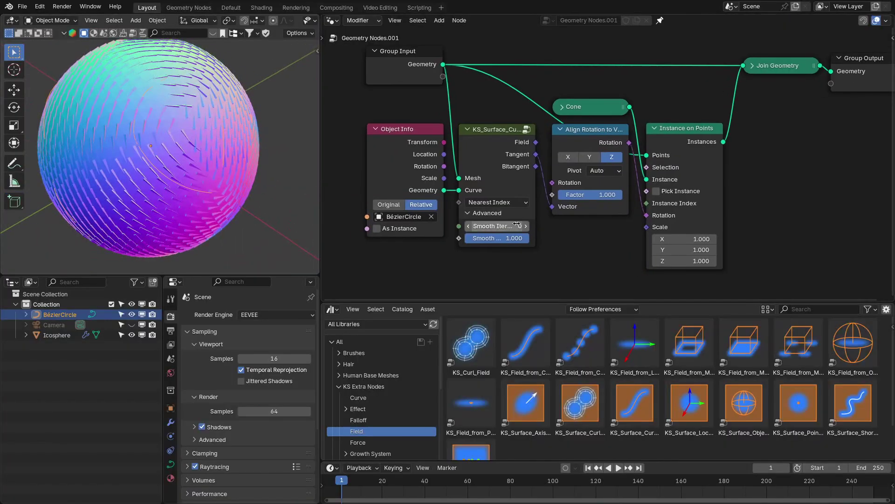
{"action": "left_click", "coordinate": [527, 226]}
{"action": "left_click", "coordinate": [526, 226]}
{"action": "left_click", "coordinate": [527, 226]}
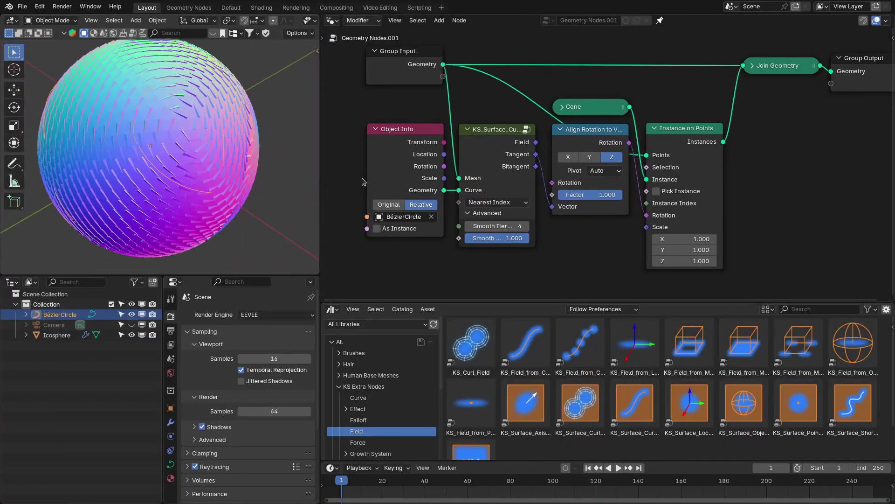
Try driving Align Rotation to Vector's Vector with the Bitangent output, then the Field output
{"action": "scroll", "coordinate": [281, 134], "scroll_direction": "down", "scroll_amount": 2}
{"action": "middle_click_drag", "start_coordinate": [281, 135], "coordinate": [198, 156]}
{"action": "left_click_drag", "start_coordinate": [536, 166], "coordinate": [554, 211]}
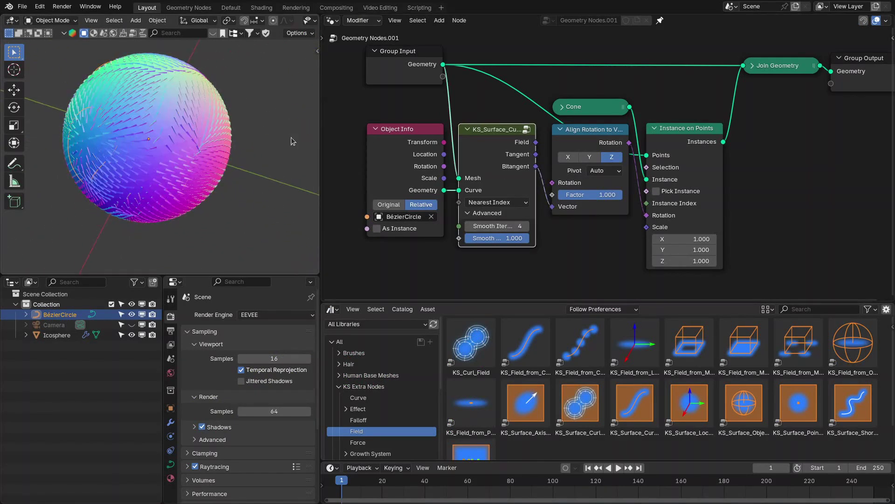
{"action": "middle_click_drag", "start_coordinate": [88, 146], "coordinate": [195, 156]}
{"action": "left_click_drag", "start_coordinate": [536, 142], "coordinate": [552, 206]}
{"action": "middle_click_drag", "start_coordinate": [232, 148], "coordinate": [303, 103]}
Connect the curve Tangent output to Align Rotation's Vector so cones follow the drawn curves
{"action": "scroll", "coordinate": [550, 240], "scroll_direction": "down", "scroll_amount": 2}
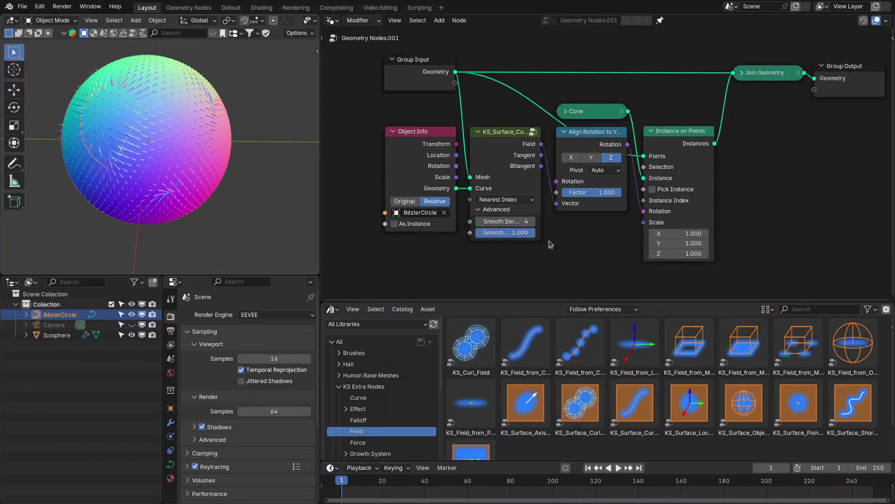
{"action": "scroll", "coordinate": [556, 240], "scroll_direction": "up", "scroll_amount": 1}
{"action": "middle_click_drag", "start_coordinate": [168, 154], "coordinate": [220, 146]}
{"action": "left_click_drag", "start_coordinate": [546, 155], "coordinate": [560, 200]}
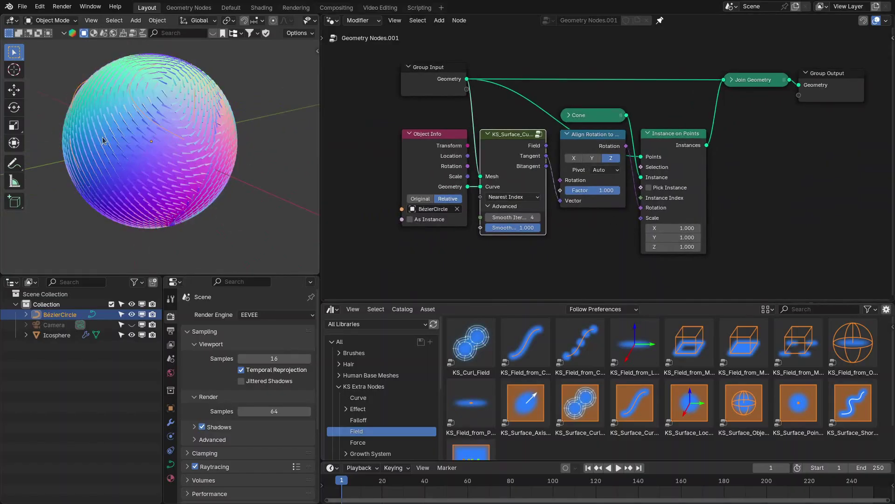
{"action": "middle_click_drag", "start_coordinate": [152, 117], "coordinate": [208, 126]}
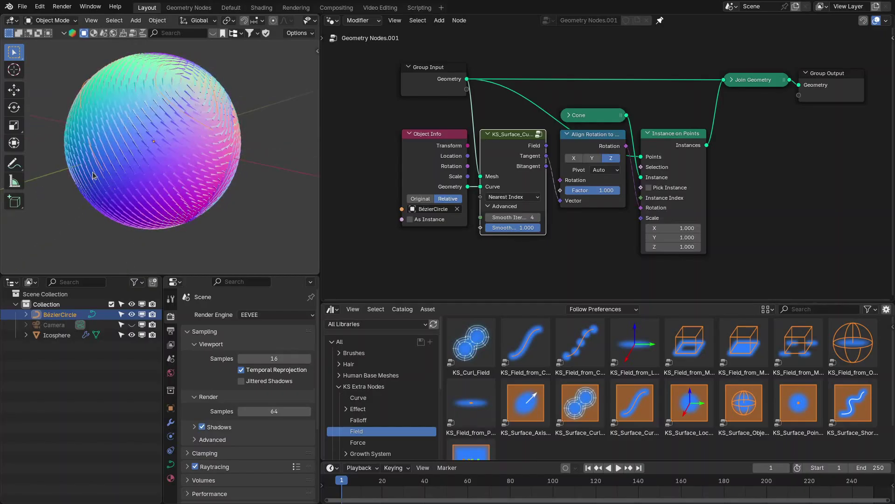
{"action": "middle_click_drag", "start_coordinate": [103, 115], "coordinate": [171, 120]}
{"action": "scroll", "coordinate": [601, 225], "scroll_direction": "up", "scroll_amount": 1}
{"action": "left_click", "coordinate": [602, 229]}
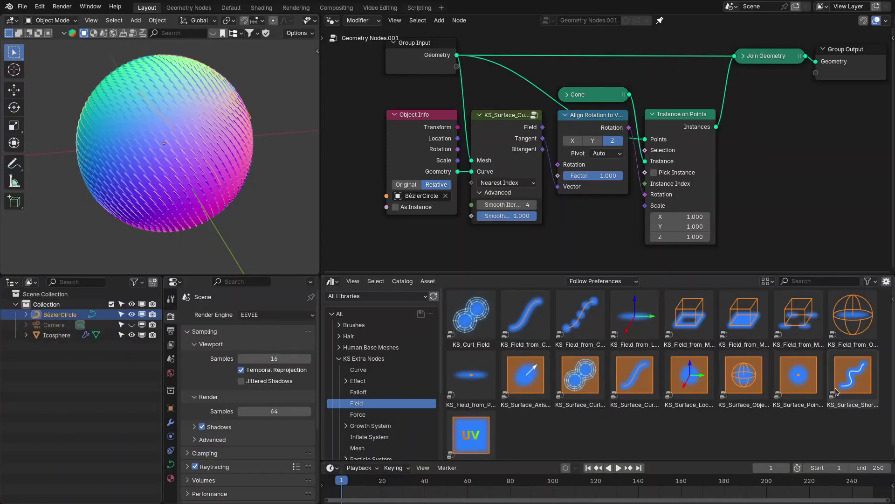
Add a KS_Surface_UV node and place it beside Align Rotation to Vector
{"action": "scroll", "coordinate": [713, 187], "scroll_direction": "down", "scroll_amount": 2}
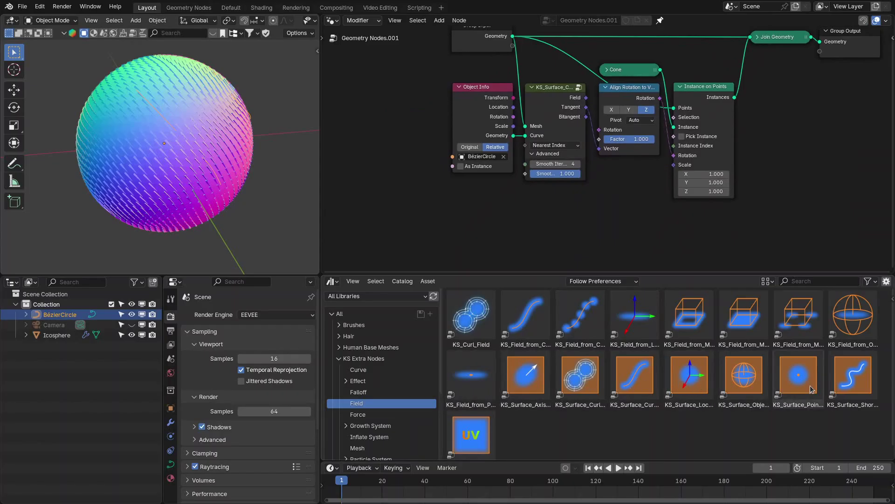
{"action": "scroll", "coordinate": [472, 441], "scroll_direction": "down", "scroll_amount": 1}
{"action": "left_click_drag", "start_coordinate": [472, 434], "coordinate": [430, 143]}
{"action": "middle_click_drag", "start_coordinate": [477, 180], "coordinate": [497, 200]}
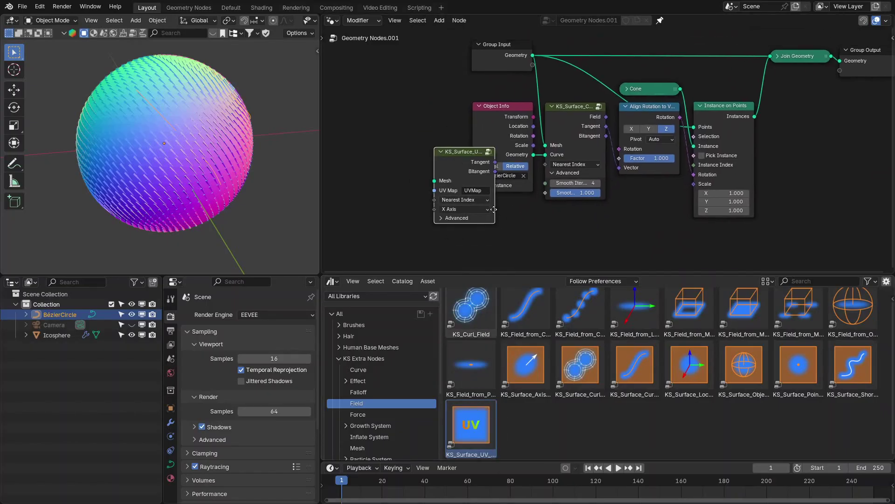
{"action": "scroll", "coordinate": [496, 199], "scroll_direction": "up", "scroll_amount": 1}
{"action": "left_click_drag", "start_coordinate": [459, 164], "coordinate": [620, 170]}
{"action": "left_click_drag", "start_coordinate": [390, 143], "coordinate": [568, 126]}
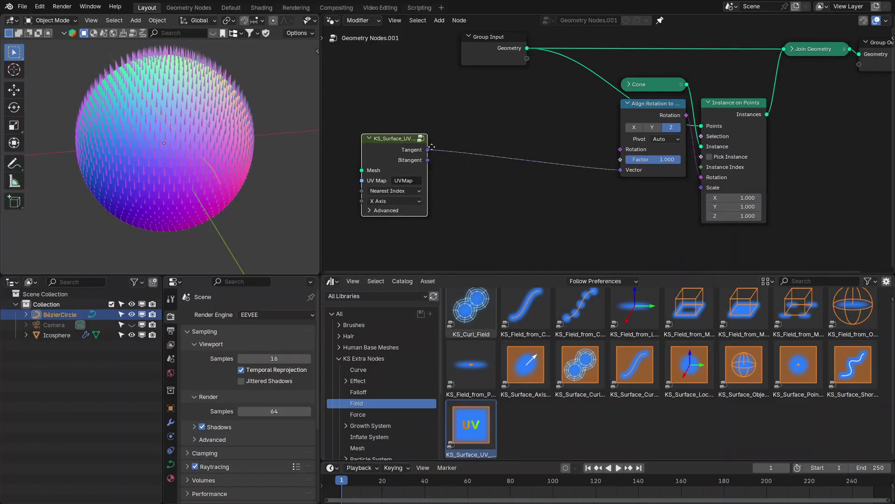
Wire Geometry to the UV node's Mesh and Tangent to Vector, testing Y Axis before keeping X Axis
{"action": "left_click_drag", "start_coordinate": [528, 49], "coordinate": [532, 154]}
{"action": "left_click_drag", "start_coordinate": [559, 127], "coordinate": [561, 124]}
{"action": "middle_click_drag", "start_coordinate": [185, 125], "coordinate": [182, 108]}
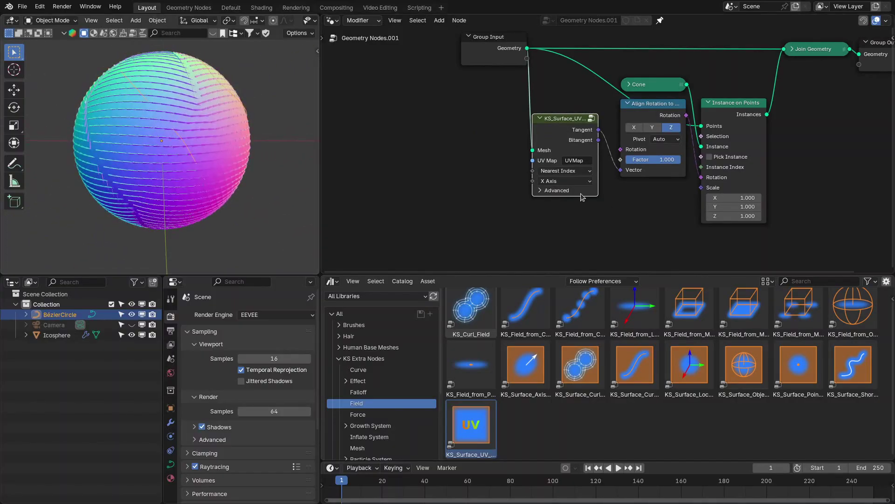
{"action": "left_click", "coordinate": [570, 181]}
{"action": "left_click", "coordinate": [559, 220]}
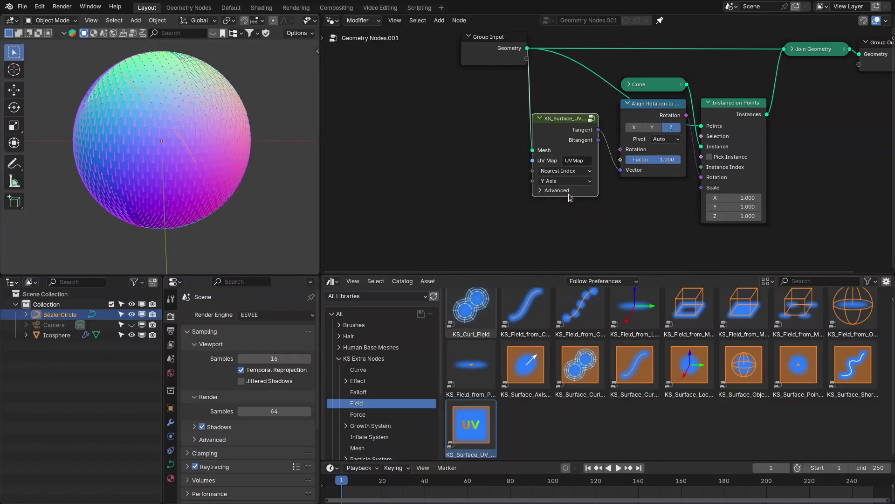
{"action": "left_click", "coordinate": [566, 181]}
{"action": "left_click", "coordinate": [559, 204]}
Drag a KS_Surface_Shortest path node into the node graph
{"action": "middle_click_drag", "start_coordinate": [147, 114], "coordinate": [196, 123]}
{"action": "middle_click_drag", "start_coordinate": [657, 210], "coordinate": [646, 202]}
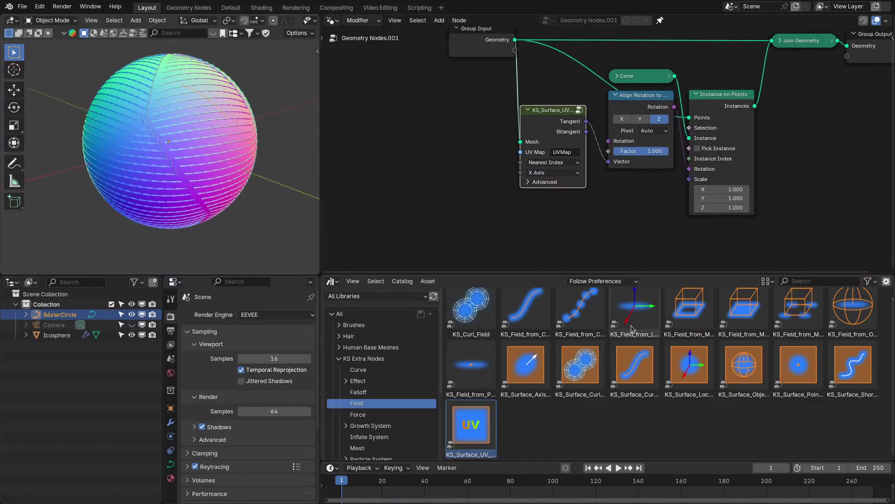
{"action": "left_click_drag", "start_coordinate": [853, 364], "coordinate": [480, 140]}
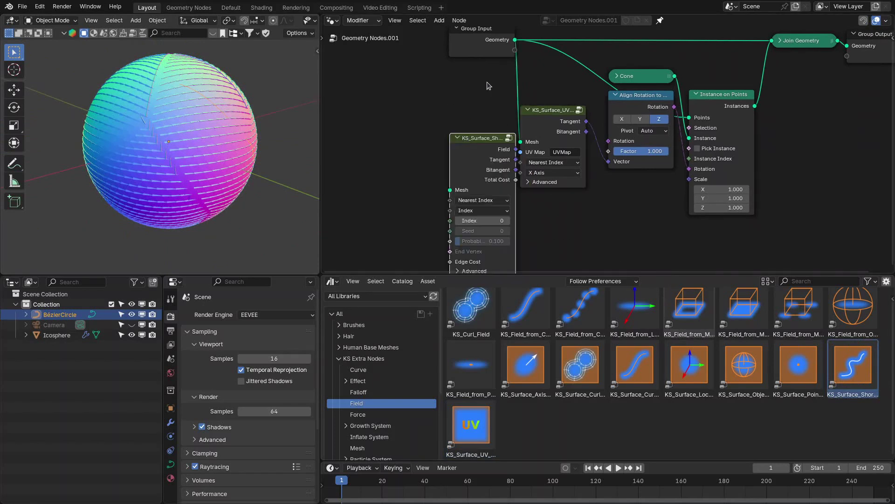
Link Geometry to the shortest-path node's Mesh and its Tangent to Vector, replacing the deleted UV node
{"action": "left_click_drag", "start_coordinate": [515, 40], "coordinate": [450, 190]}
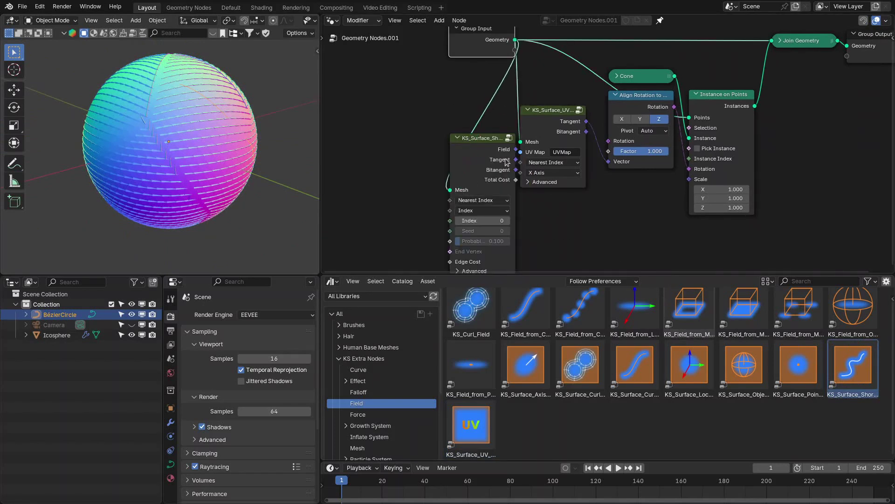
{"action": "left_click_drag", "start_coordinate": [516, 160], "coordinate": [608, 161]}
{"action": "left_click", "coordinate": [573, 137]}
{"action": "key", "text": "x"}
{"action": "left_click_drag", "start_coordinate": [484, 141], "coordinate": [550, 102]}
{"action": "middle_click_drag", "start_coordinate": [233, 122], "coordinate": [191, 167]}
Set the shortest-path start Index to 6 and Advanced Smooth Iterations to 20
{"action": "left_click", "coordinate": [567, 182]}
{"action": "type", "text": "5"}
{"action": "key", "text": "Return"}
{"action": "left_click", "coordinate": [573, 182]}
{"action": "left_click", "coordinate": [557, 234]}
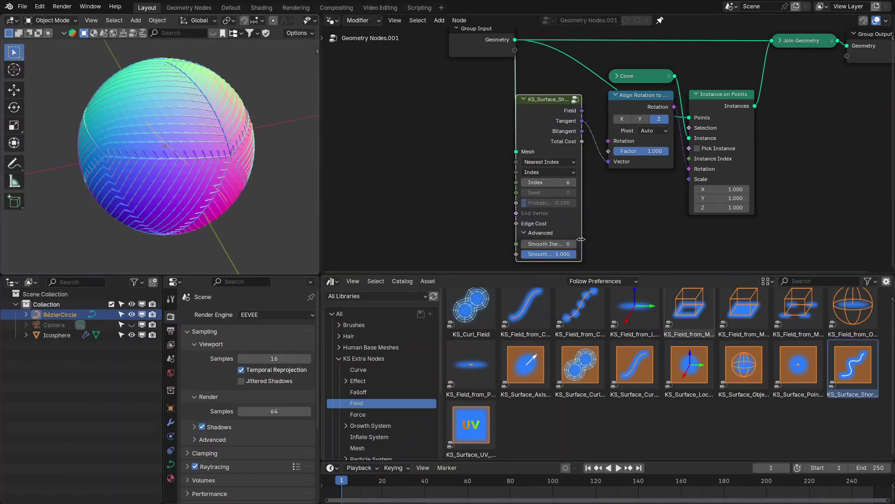
{"action": "left_click_drag", "start_coordinate": [563, 244], "coordinate": [584, 244]}
{"action": "middle_click_drag", "start_coordinate": [199, 151], "coordinate": [277, 136]}
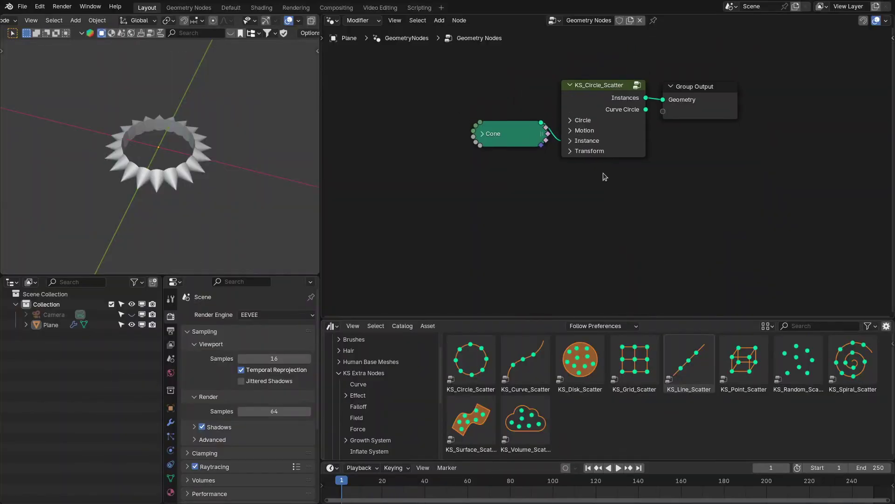
Expand the Circle settings panel on the KS_Circle_Scatter node
{"action": "scroll", "coordinate": [603, 171], "scroll_direction": "up", "scroll_amount": 1}
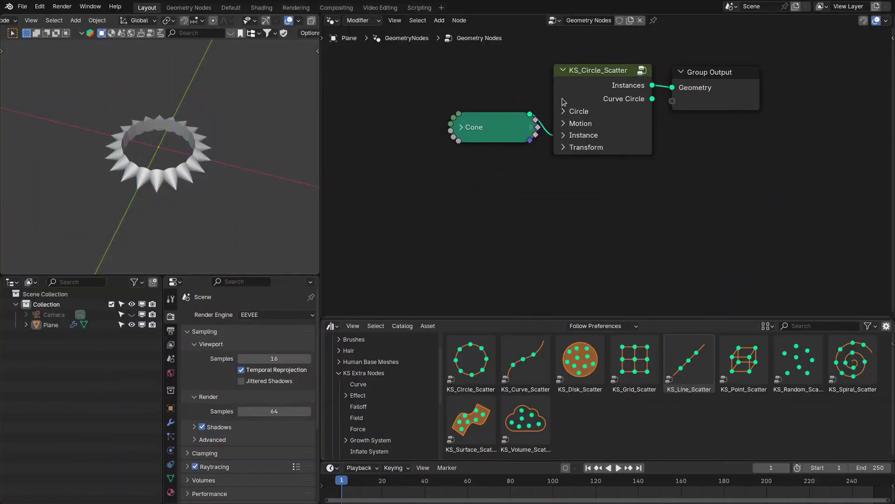
{"action": "left_click", "coordinate": [579, 112]}
{"action": "scroll", "coordinate": [656, 151], "scroll_direction": "down", "scroll_amount": 2}
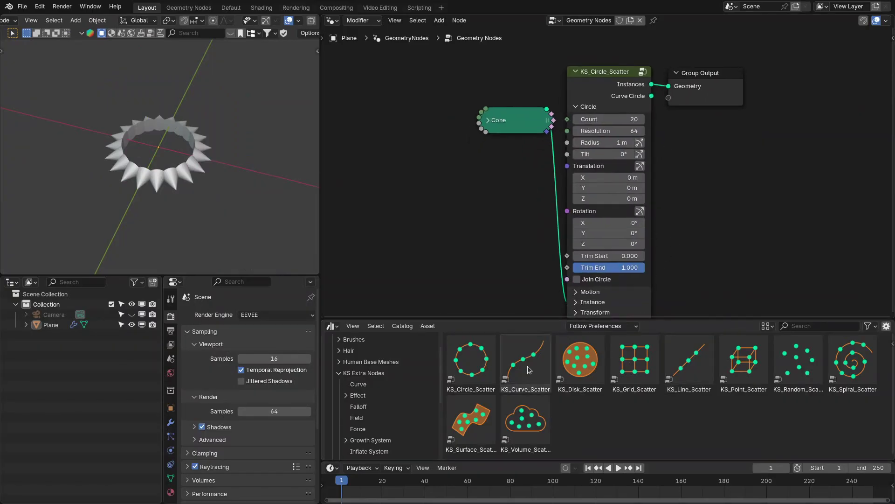
{"action": "scroll", "coordinate": [673, 118], "scroll_direction": "down", "scroll_amount": 1}
{"action": "middle_click_drag", "start_coordinate": [675, 125], "coordinate": [675, 119]}
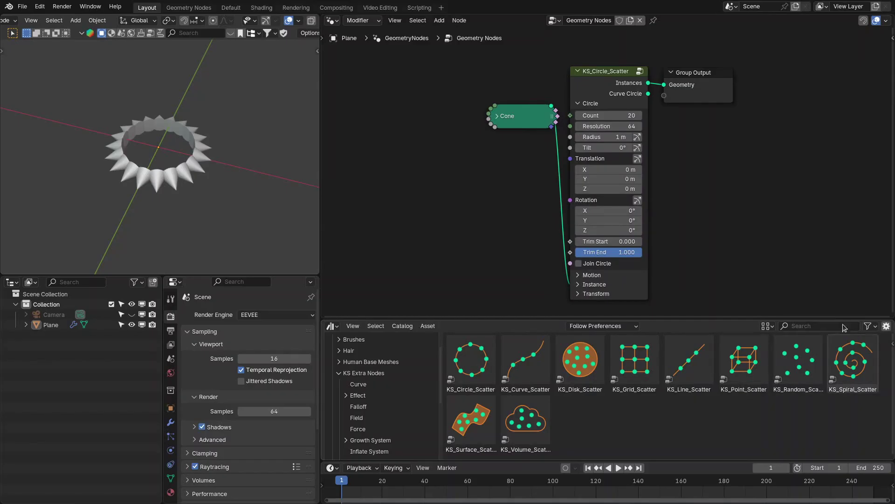
{"action": "middle_click_drag", "start_coordinate": [424, 69], "coordinate": [494, 51]}
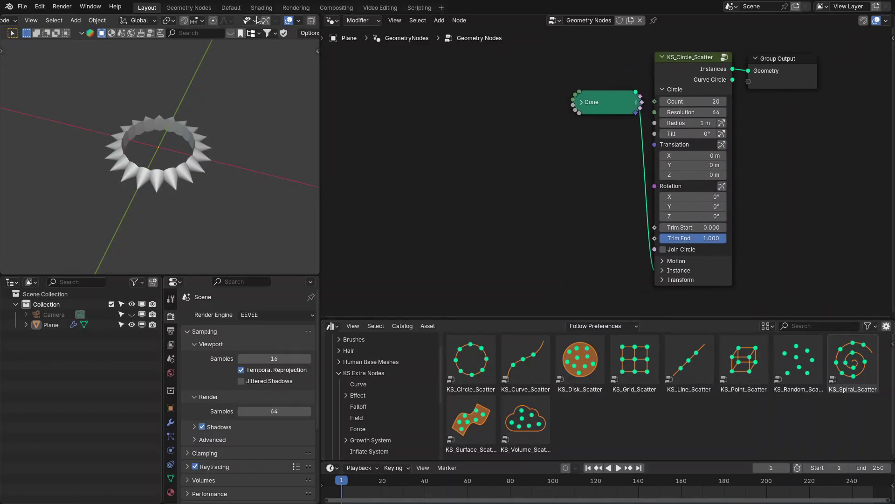
Select KS_Circle_Scatter to show its ring gizmos and maximize the 3D view around the 20 cones
{"action": "middle_click_drag", "start_coordinate": [251, 80], "coordinate": [221, 135]}
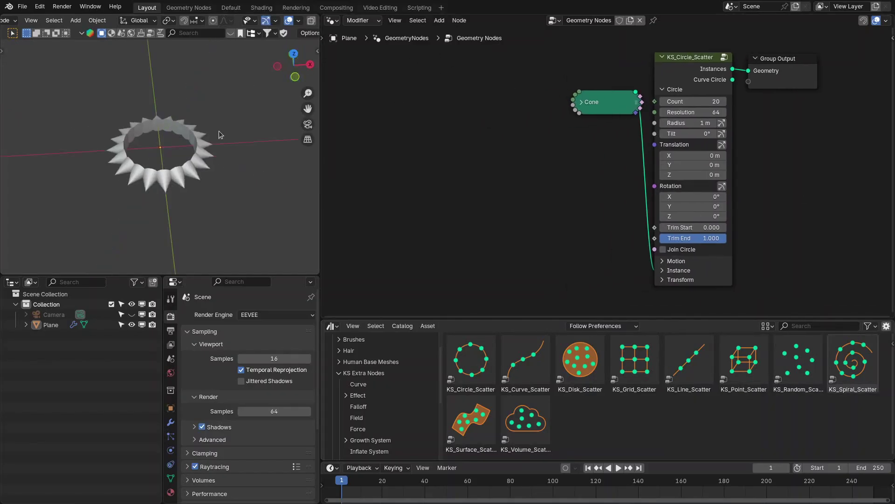
{"action": "left_click", "coordinate": [675, 69]}
{"action": "scroll", "coordinate": [205, 164], "scroll_direction": "up", "scroll_amount": 2}
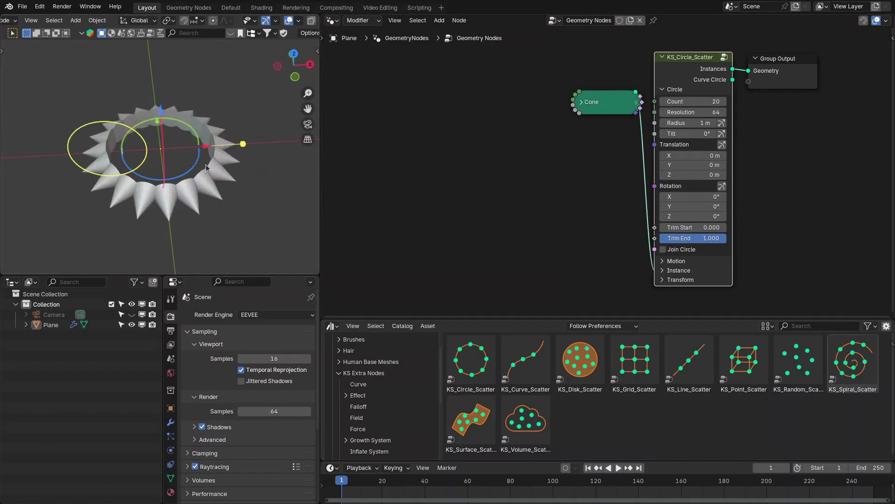
{"action": "middle_click_drag", "start_coordinate": [206, 164], "coordinate": [171, 161]}
{"action": "mouse_move", "coordinate": [242, 167]}
{"action": "middle_mouse_down"}
{"action": "mouse_move", "coordinate": [226, 171]}
{"action": "mouse_move", "coordinate": [236, 172]}
{"action": "middle_mouse_up"}
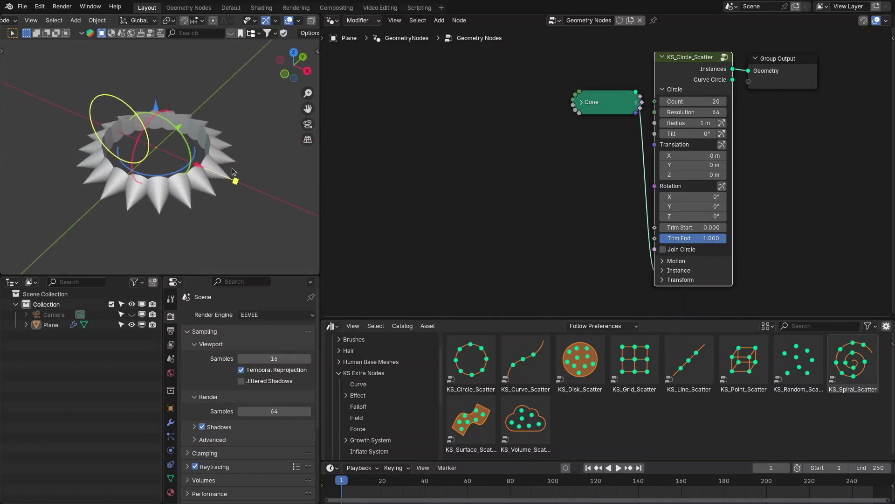
{"action": "key", "text": "ctrl+space"}
{"action": "middle_click_drag", "start_coordinate": [469, 240], "coordinate": [490, 243]}
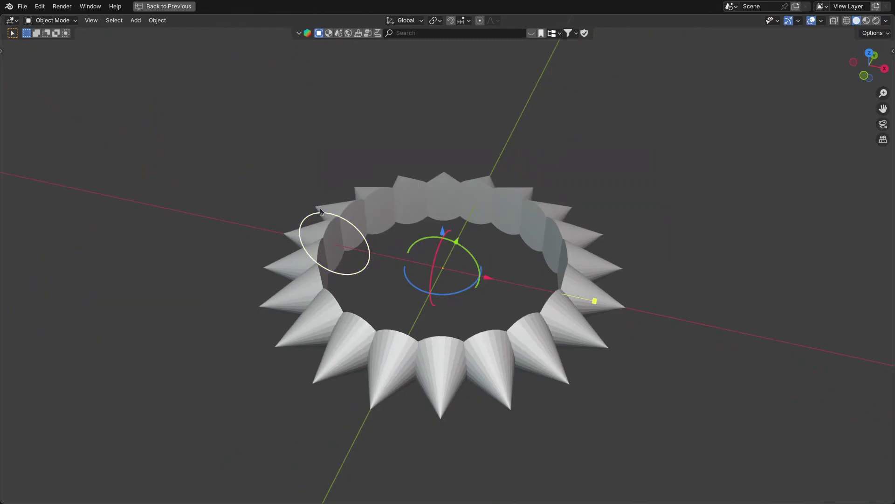
Twist the ring's cones inward and widen the ring radius to 2.01 m
{"action": "left_click_drag", "start_coordinate": [317, 212], "coordinate": [367, 237]}
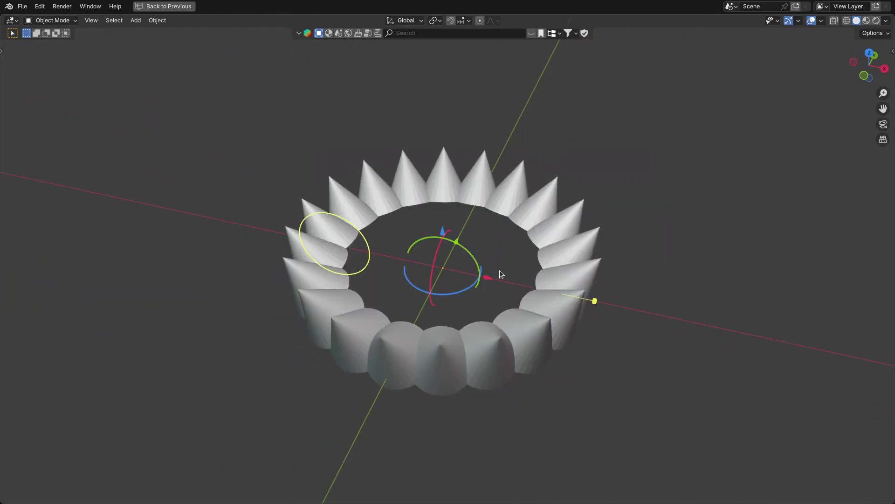
{"action": "left_click_drag", "start_coordinate": [591, 306], "coordinate": [731, 325]}
{"action": "middle_click_drag", "start_coordinate": [627, 279], "coordinate": [468, 255]}
Rotate the ring to Y 47.6°, shift it along Z, and place KS_Disk_Scatter with Disk settings expanded
{"action": "left_click_drag", "start_coordinate": [467, 252], "coordinate": [446, 237]}
{"action": "mouse_move", "coordinate": [446, 237]}
{"action": "middle_mouse_down"}
{"action": "mouse_move", "coordinate": [267, 219]}
{"action": "mouse_move", "coordinate": [440, 233]}
{"action": "middle_mouse_up"}
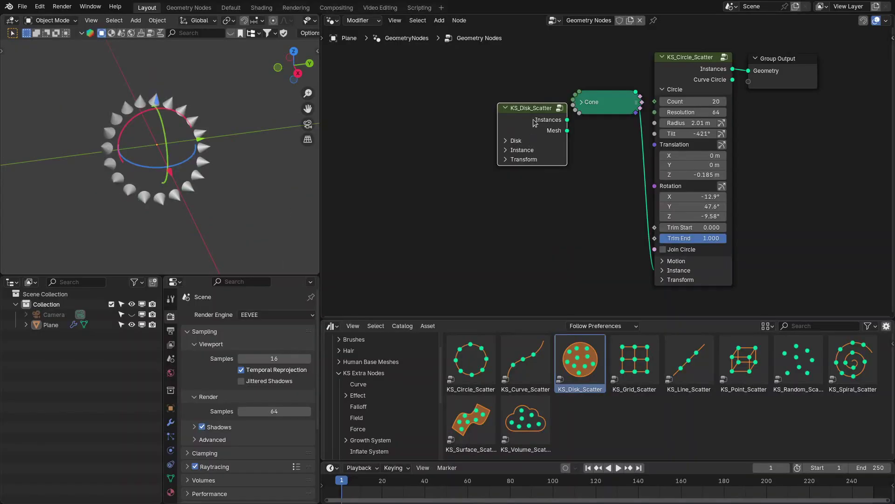
{"action": "left_click_drag", "start_coordinate": [535, 123], "coordinate": [516, 98]}
{"action": "left_click", "coordinate": [548, 173]}
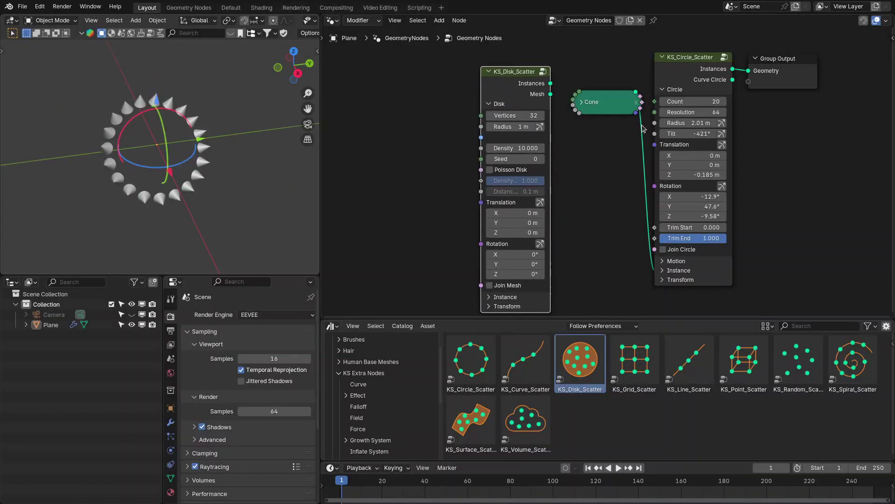
Feed Cone into KS_Disk_Scatter's Instance and its Instances into Group Output
{"action": "middle_click_drag", "start_coordinate": [549, 280], "coordinate": [560, 243]}
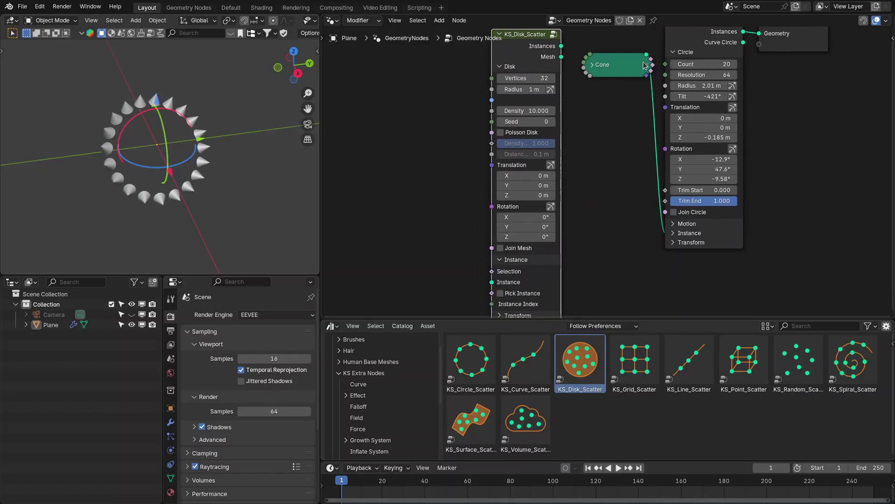
{"action": "left_click_drag", "start_coordinate": [647, 56], "coordinate": [492, 283]}
{"action": "middle_click_drag", "start_coordinate": [577, 182], "coordinate": [570, 290]}
{"action": "left_click", "coordinate": [550, 154], "text": "alt+shift"}
{"action": "key", "text": "ctrl+space"}
Widen the scatter disk to spread many more cones, then tilt it about its Y axis
{"action": "middle_click_drag", "start_coordinate": [517, 257], "coordinate": [588, 274]}
{"action": "left_click_drag", "start_coordinate": [542, 278], "coordinate": [641, 300]}
{"action": "middle_click_drag", "start_coordinate": [603, 342], "coordinate": [577, 332]}
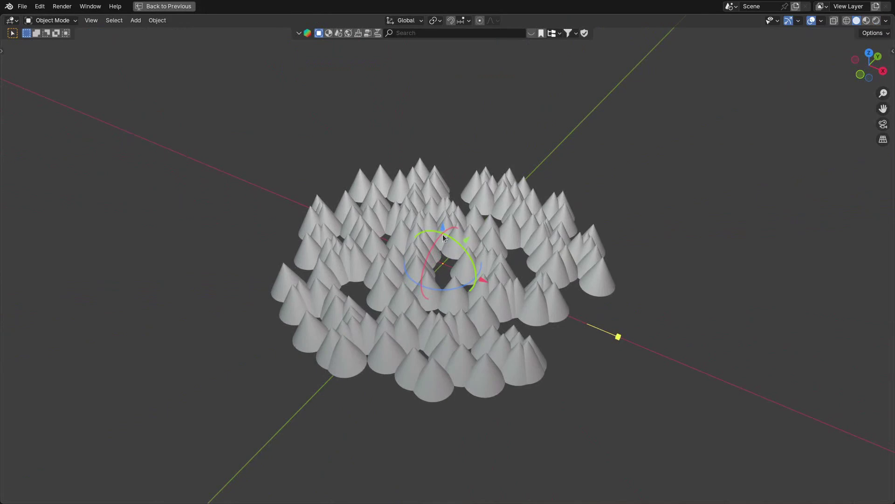
{"action": "left_click_drag", "start_coordinate": [443, 238], "coordinate": [478, 261]}
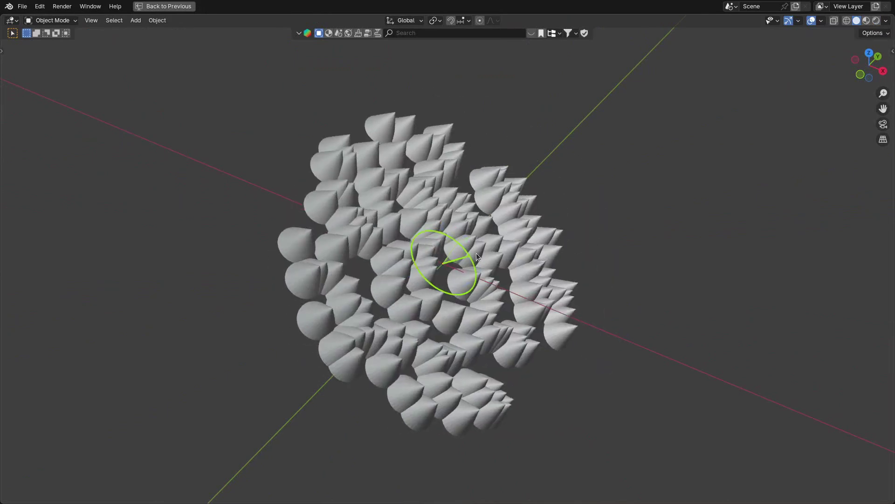
{"action": "middle_click_drag", "start_coordinate": [478, 260], "coordinate": [376, 261]}
{"action": "key", "text": "ctrl+space"}
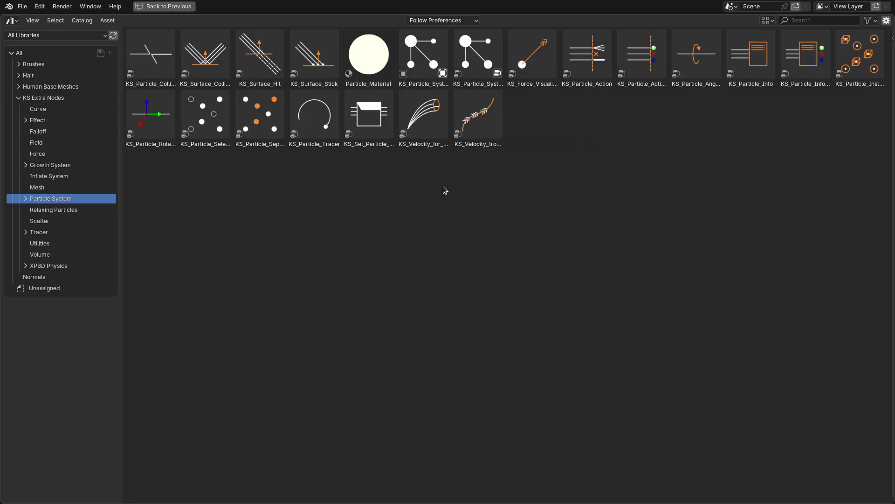